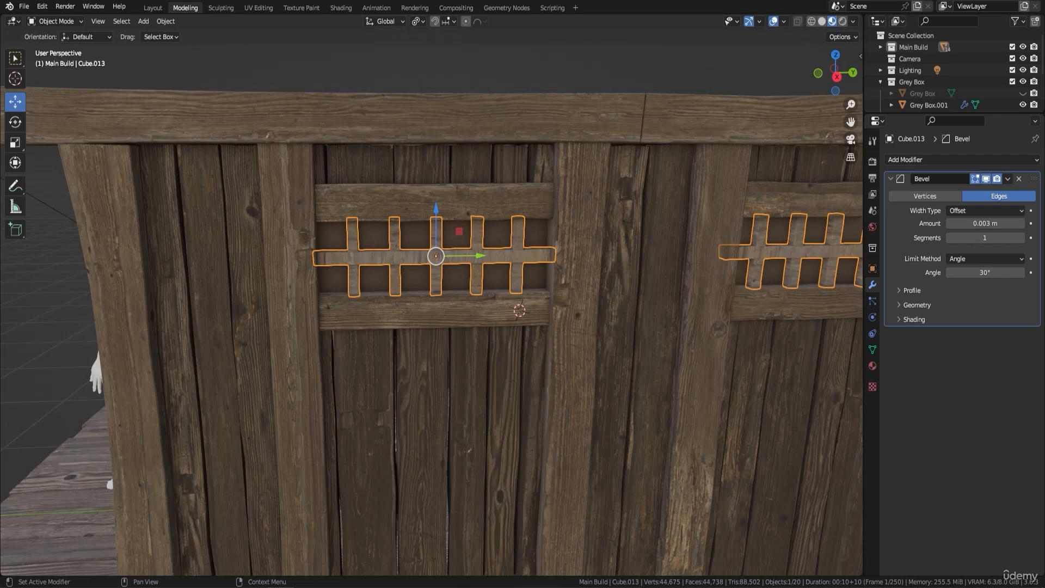
Rotate all UVs of the window lattice object by 90 degrees over the Wood Light texture in the UV Editing workspace.
middle_drag(670, 322, 577, 302)
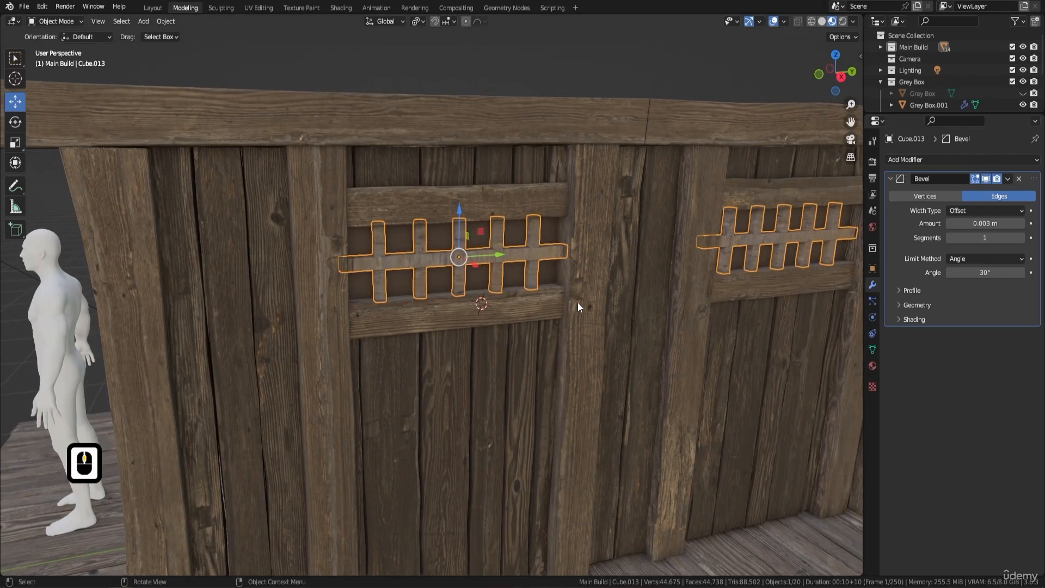
key(Tab)
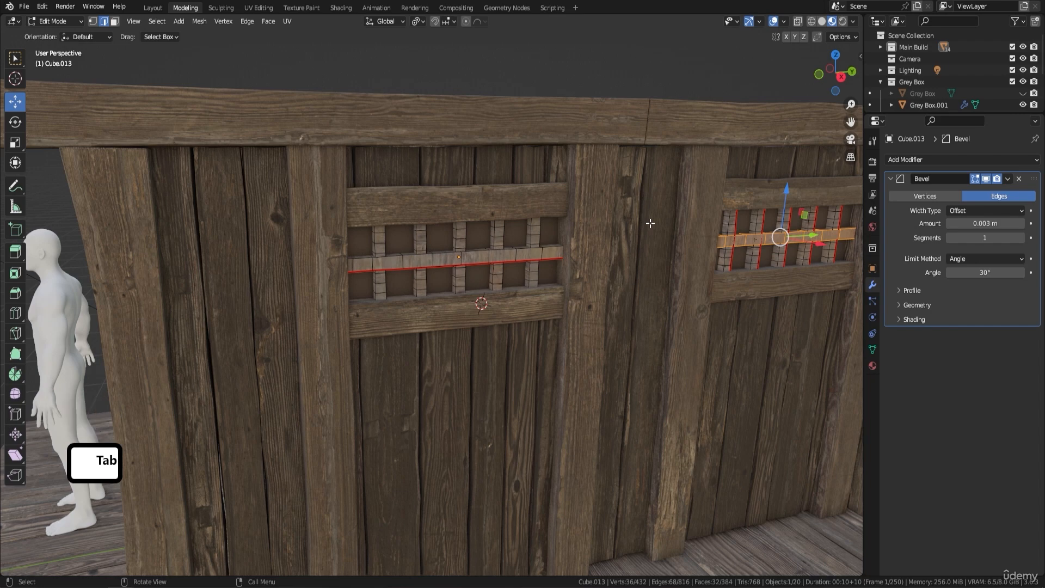
key(a)
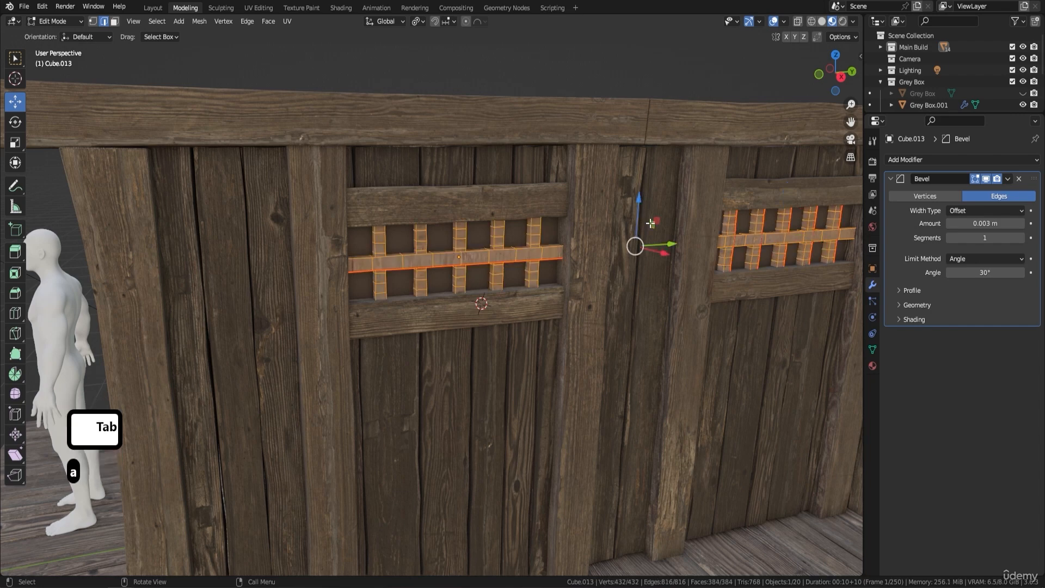
click(254, 8)
key(a)
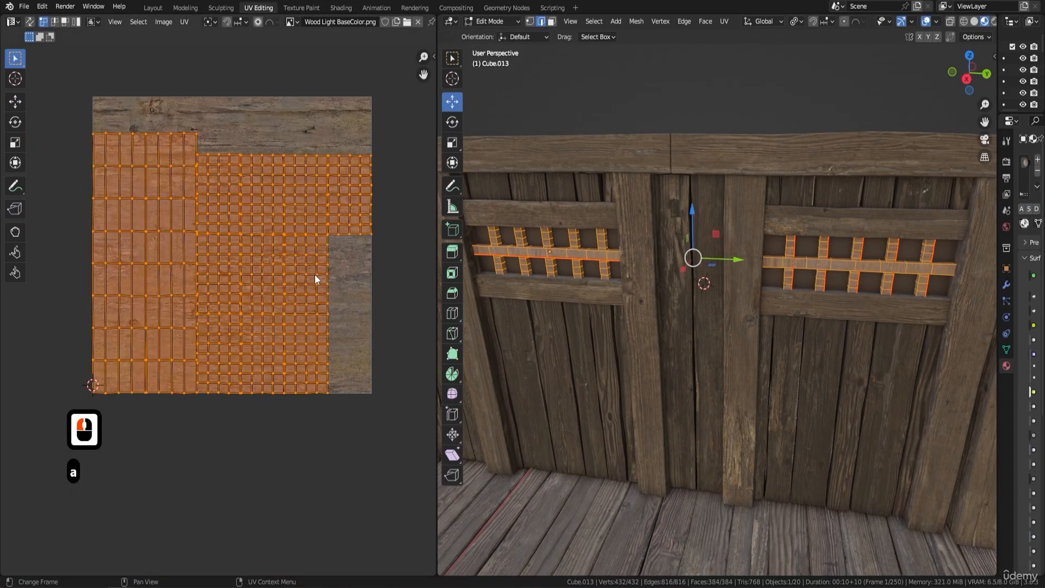
text(r90)
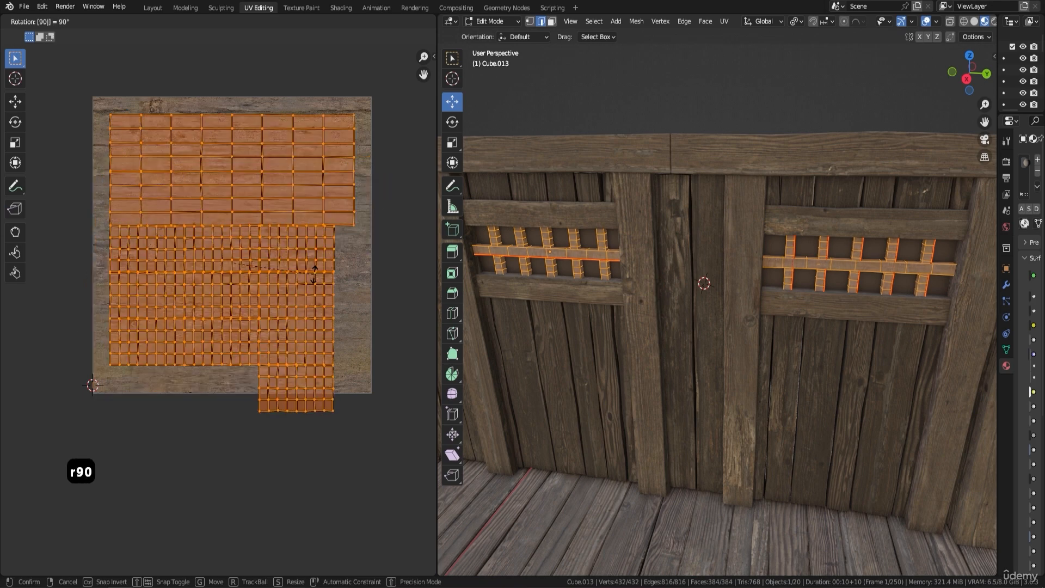
key(Return)
key(Tab)
Scale all of the window lattice's UVs down to roughly half their size.
scroll(798, 277, up, 3)
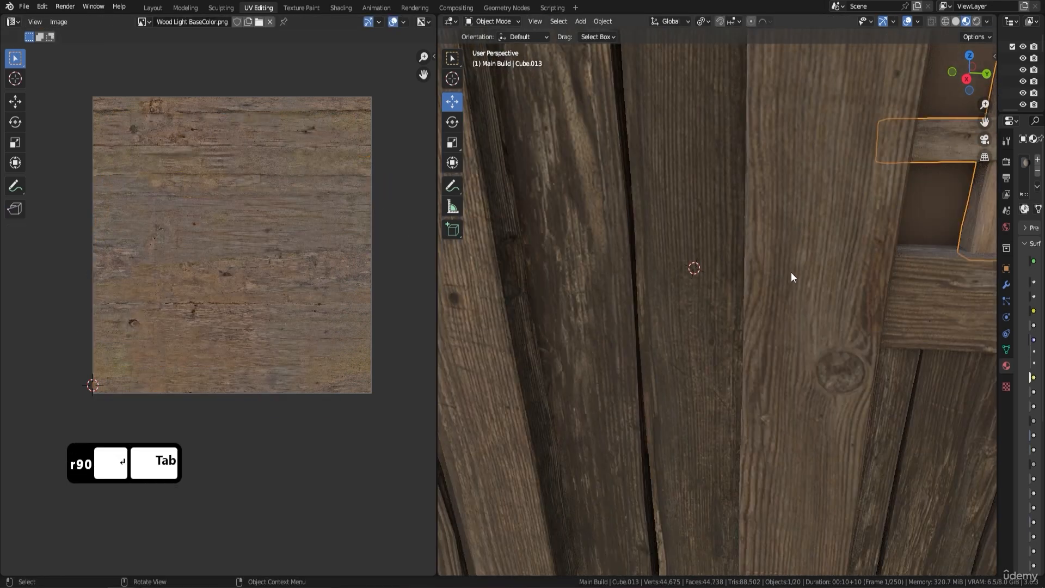
shift+middle_drag(659, 244, 684, 178)
scroll(763, 242, up, 2)
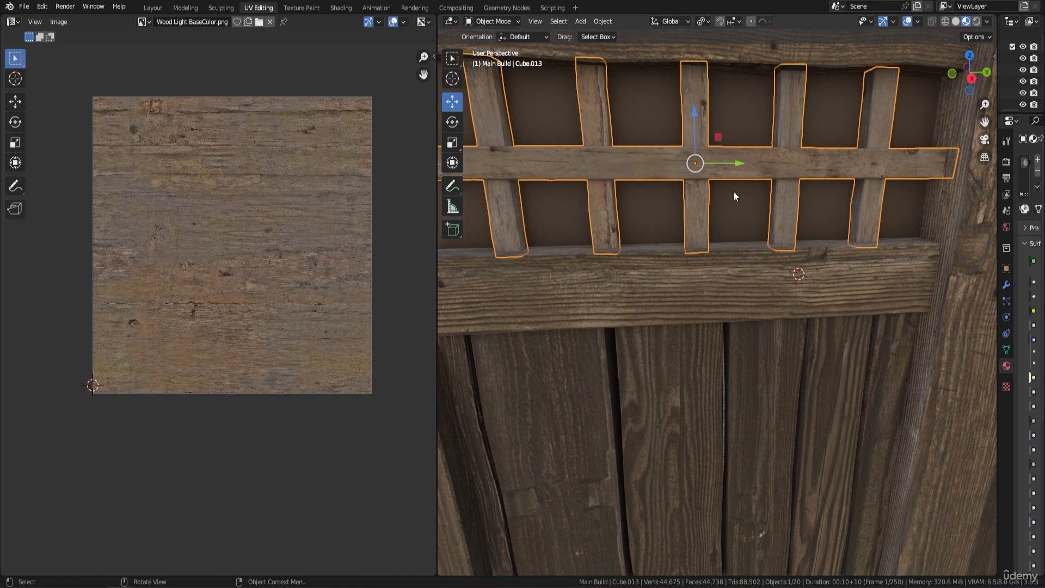
key(Tab)
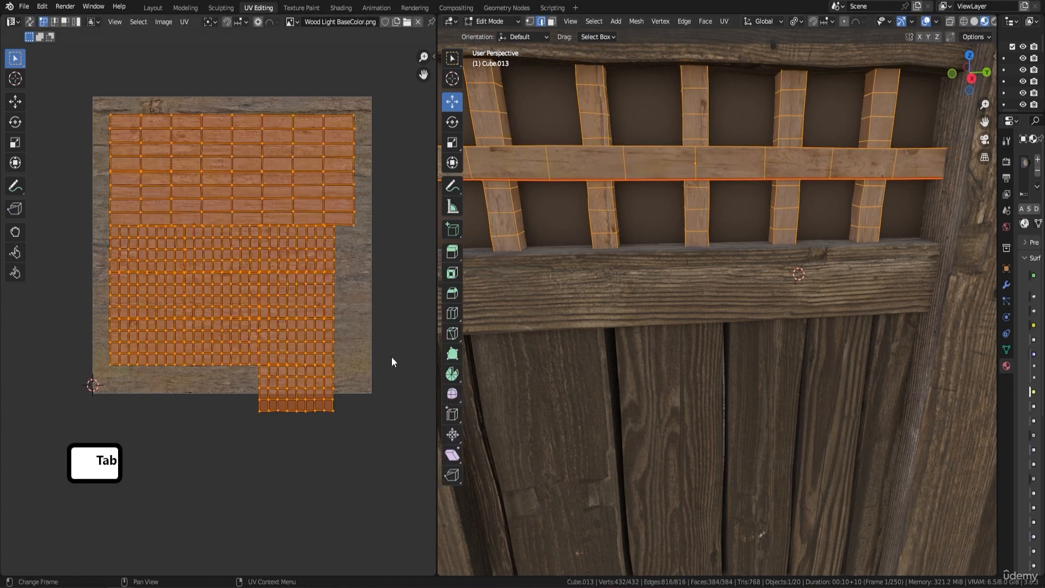
key(s)
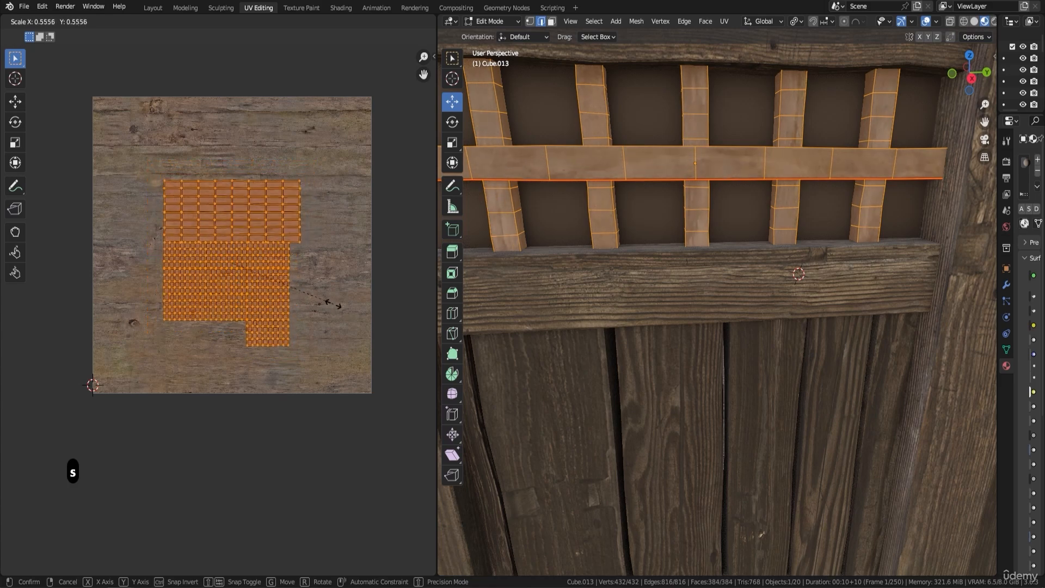
click(315, 284)
key(Tab)
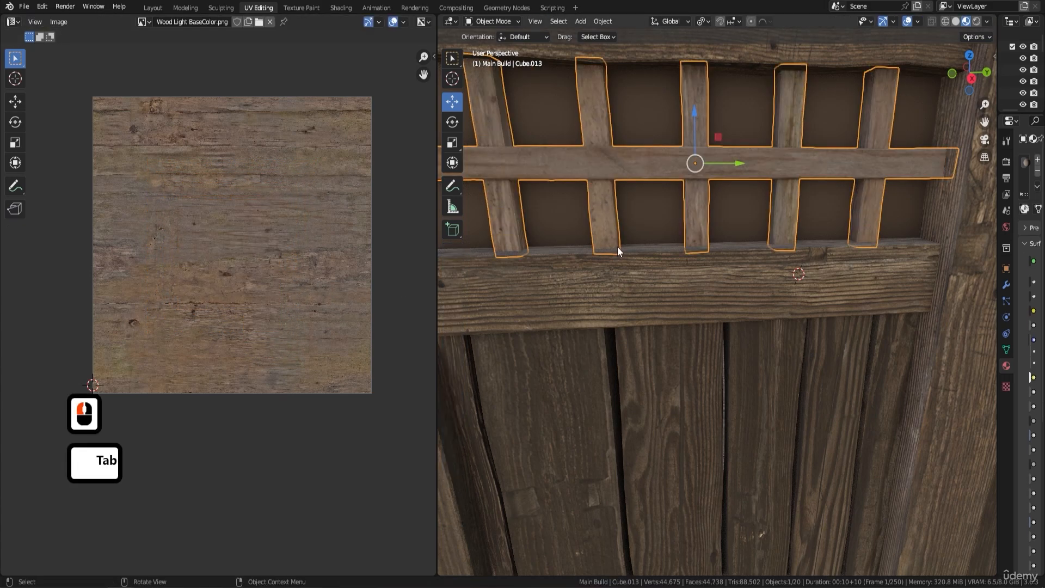
Enlarge the lattice's UVs until the islands extend well beyond the edges of the wood texture image.
key(Tab)
key(s)
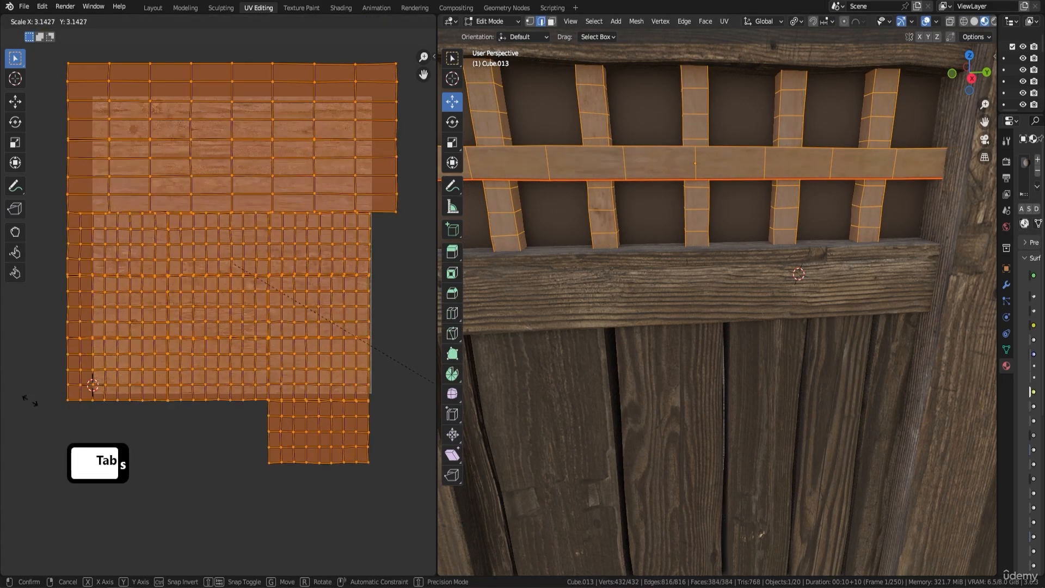
click(162, 477)
key(Tab)
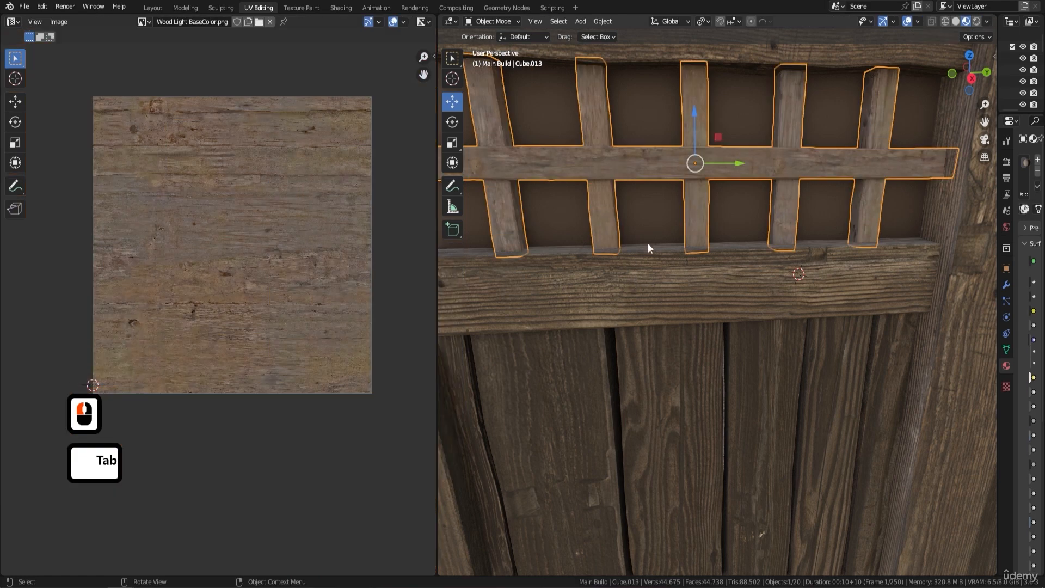
Scale the enlarged lattice UVs back down by a factor of about 0.52.
middle_drag(648, 243, 677, 234)
scroll(735, 214, up, 3)
shift+middle_drag(736, 214, 674, 223)
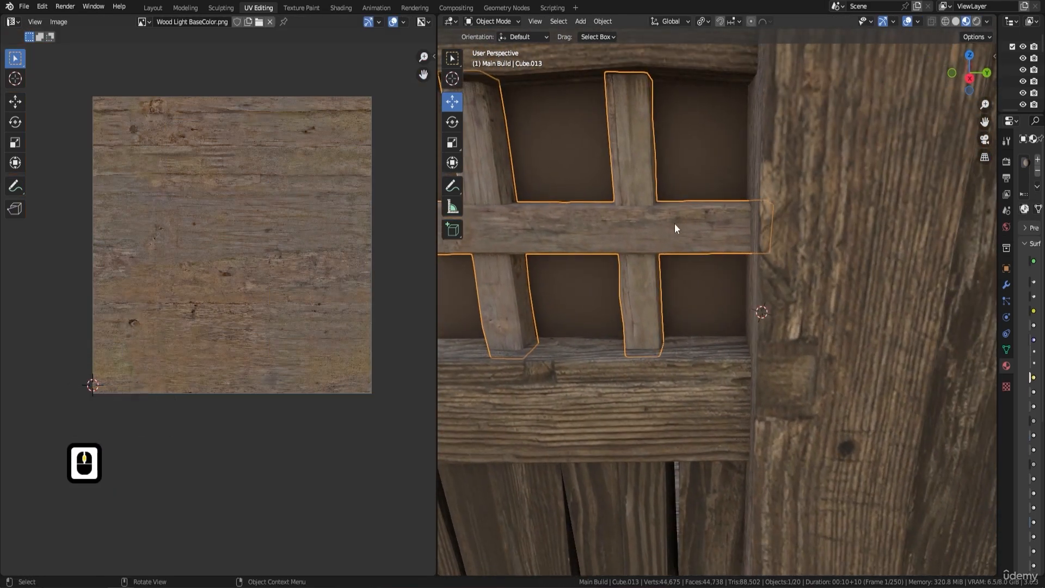
scroll(668, 221, down, 4)
shift+middle_drag(756, 240, 554, 226)
scroll(752, 234, up, 2)
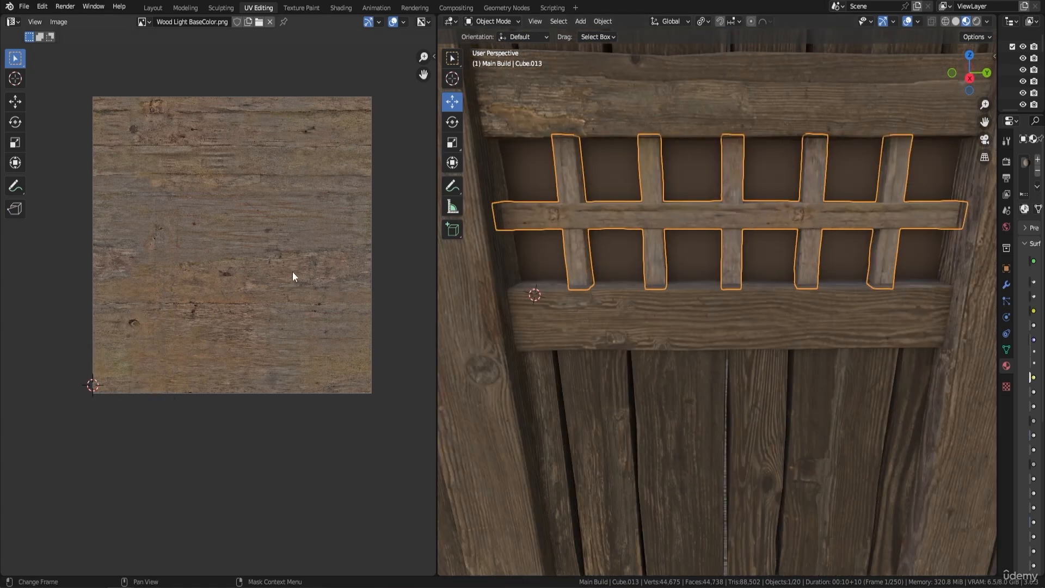
key(Tab)
key(s)
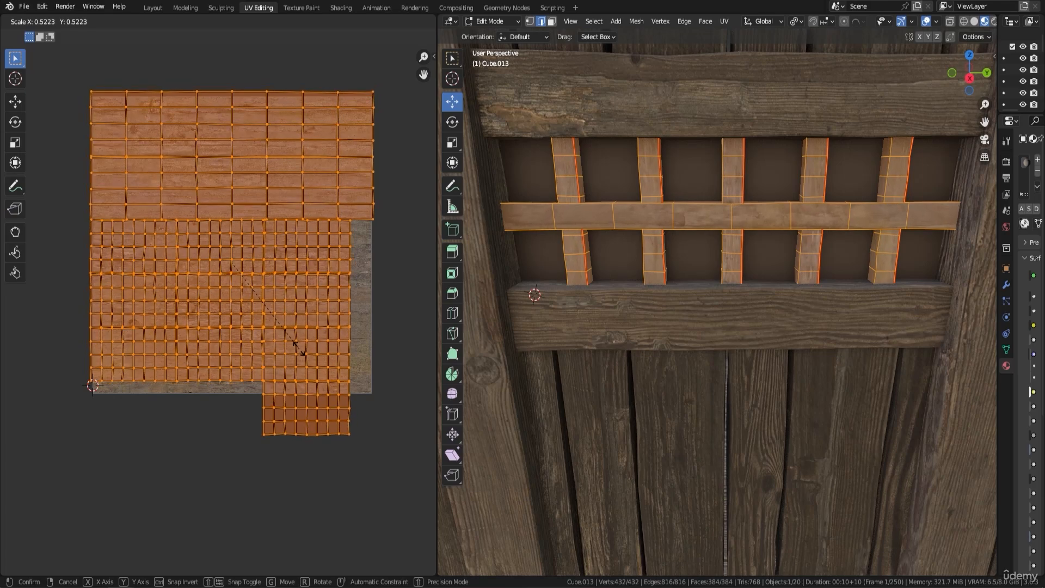
click(299, 354)
key(Tab)
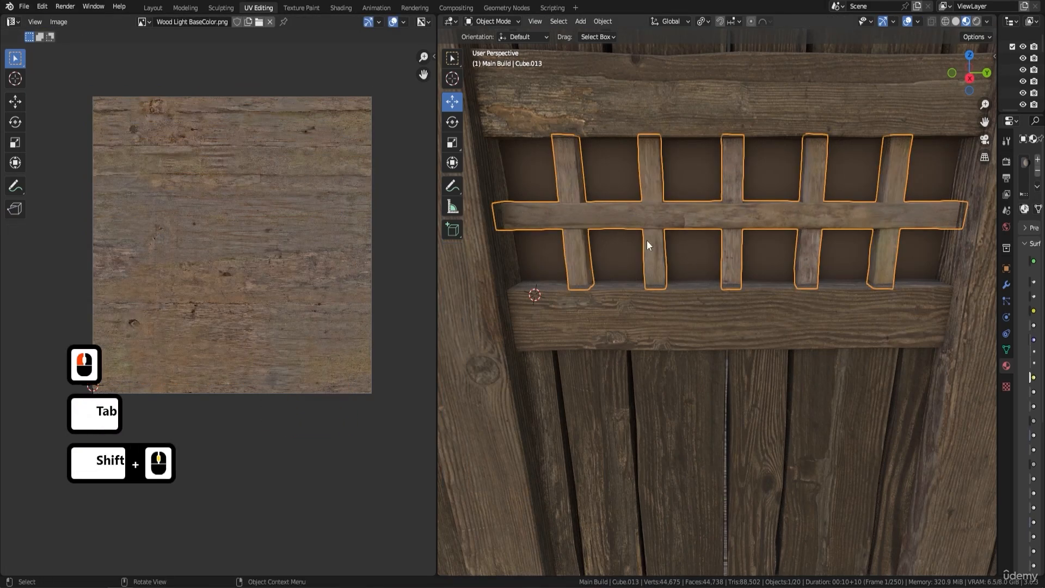
Check the wood grain on the window lattices and open the Shading workspace with no object selected.
shift+middle_drag(646, 240, 652, 237)
scroll(651, 238, up, 3)
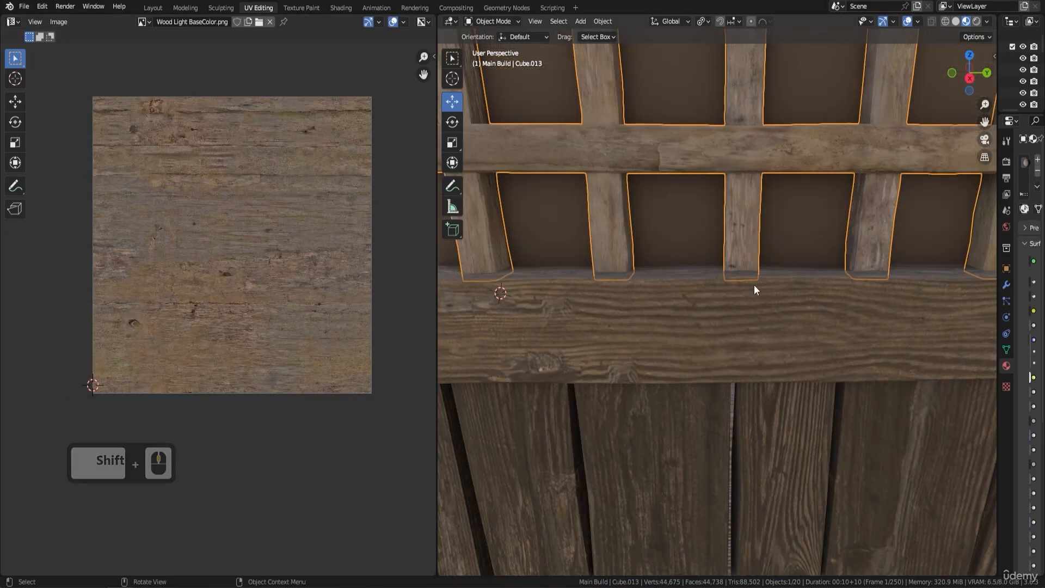
scroll(753, 285, down, 5)
shift+middle_drag(524, 244, 656, 233)
shift+middle_drag(605, 232, 687, 224)
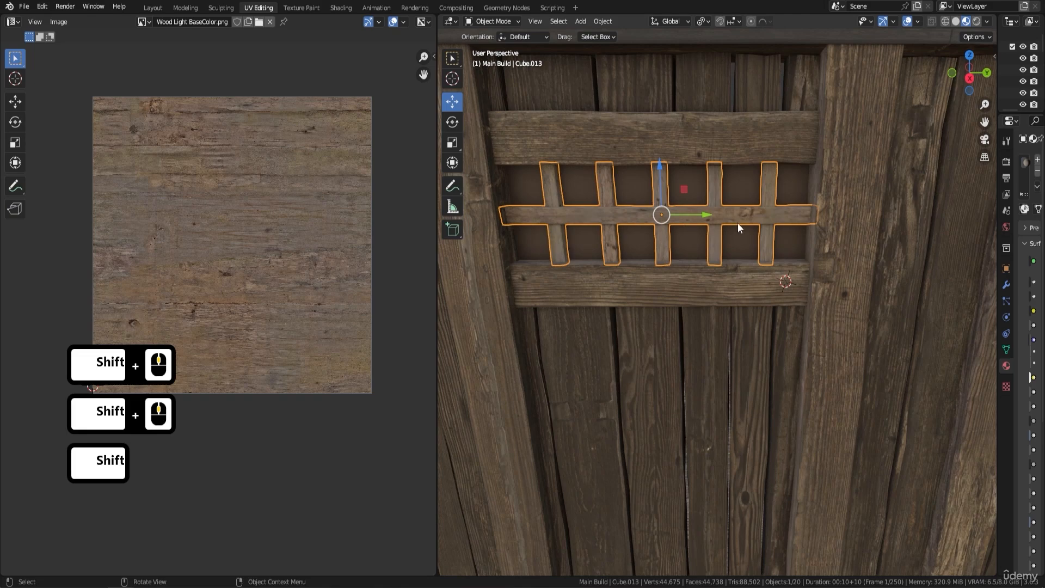
mouse_move(635, 156)
middle_down()
mouse_move(682, 142)
mouse_move(653, 138)
mouse_move(641, 150)
middle_up()
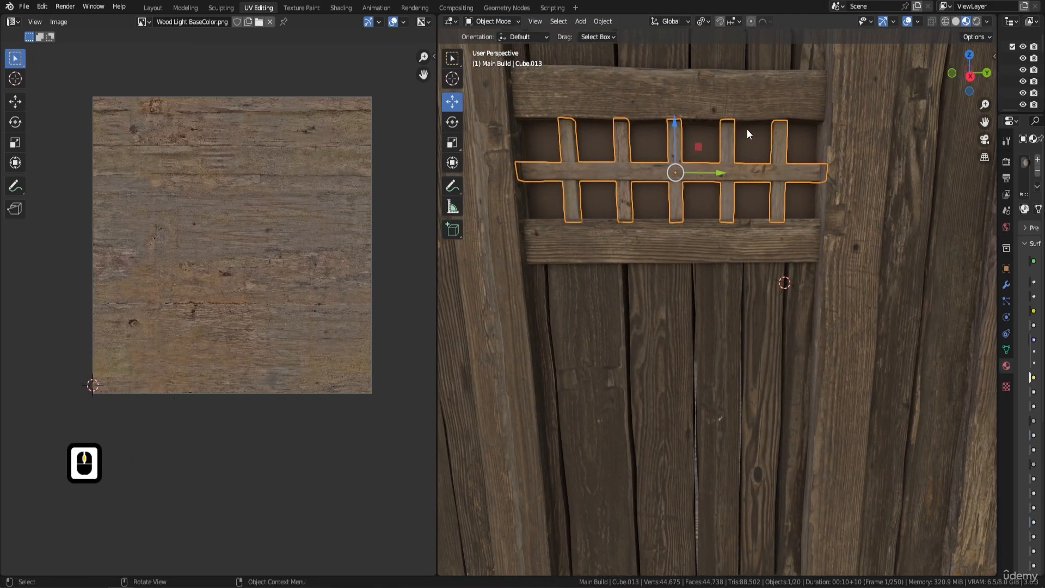
click(336, 8)
key(a)
key(a)
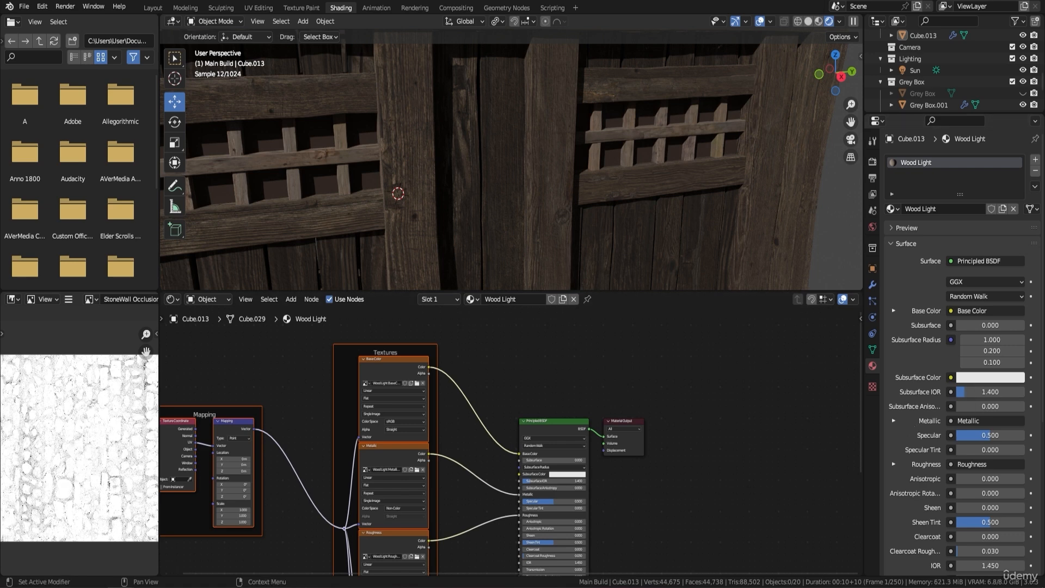
Move the Material Output and Principled BSDF nodes farther from the texture nodes in the Wood Light material.
scroll(635, 384, down, 2)
shift+middle_drag(632, 551, 622, 447)
shift+middle_drag(668, 382, 670, 421)
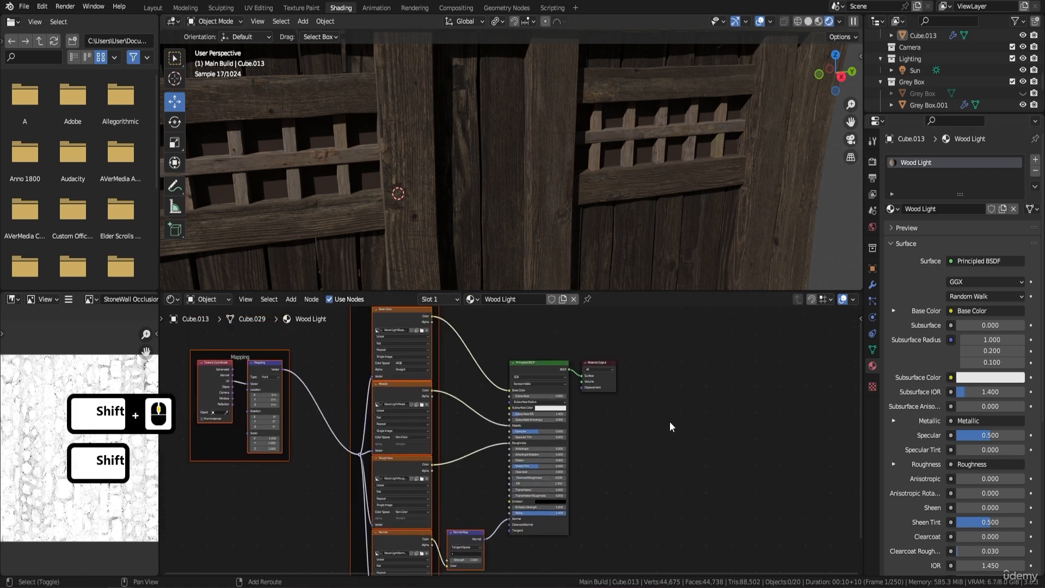
scroll(669, 422, up, 1)
drag(613, 352, 752, 375)
drag(550, 350, 652, 362)
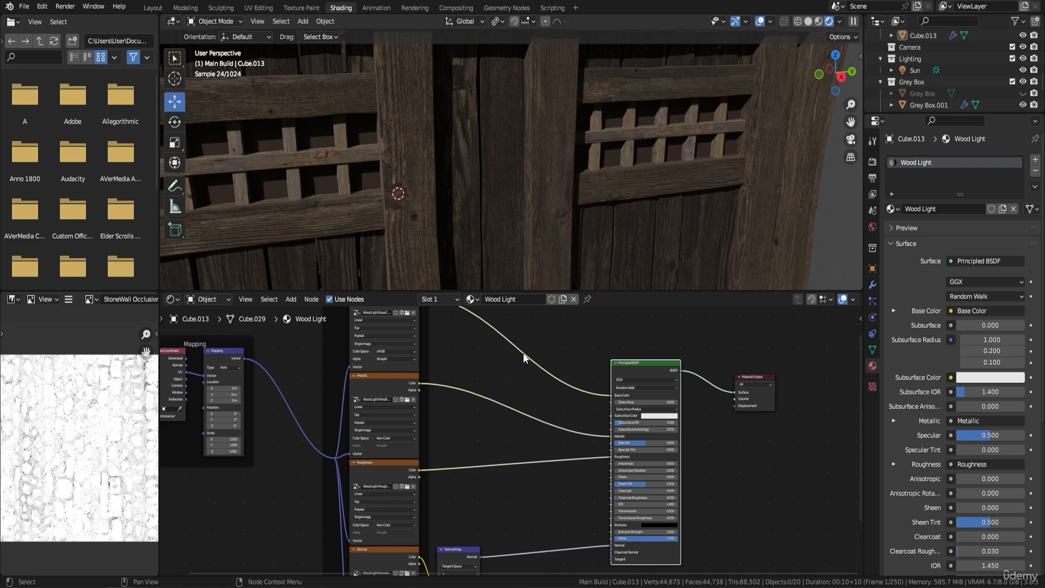
Insert an RGB Curves node between the Base Color texture and the Base Color input of the Principled BSDF.
middle_drag(484, 355, 488, 405)
scroll(486, 401, down, 1)
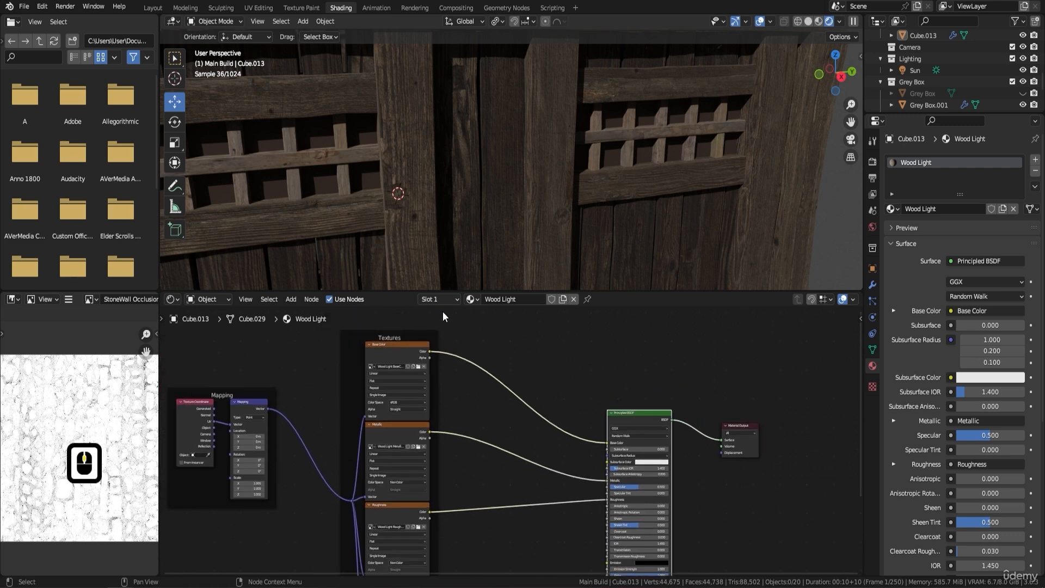
key(shift+a)
click(562, 366)
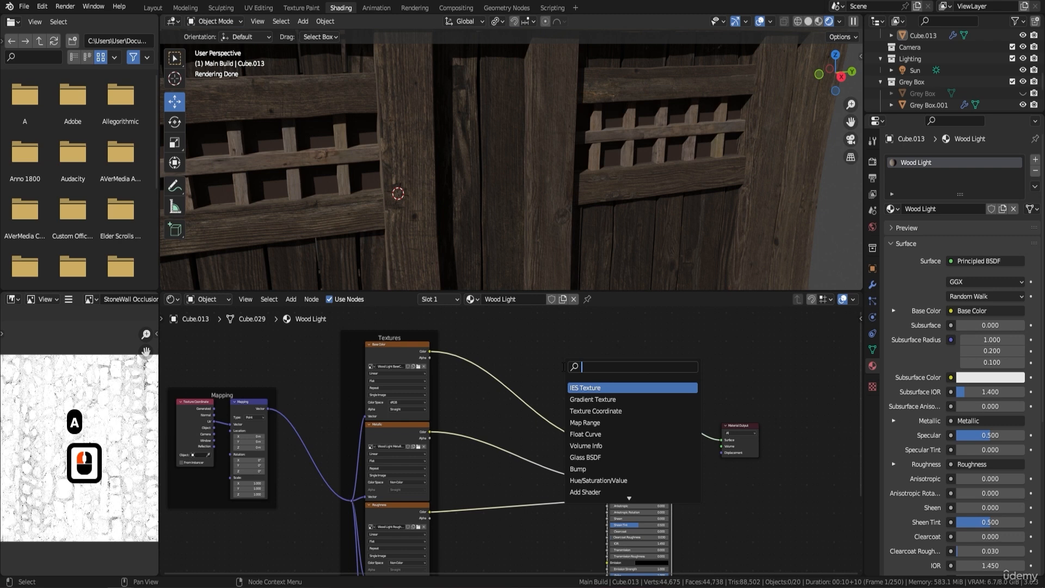
text(rgb)
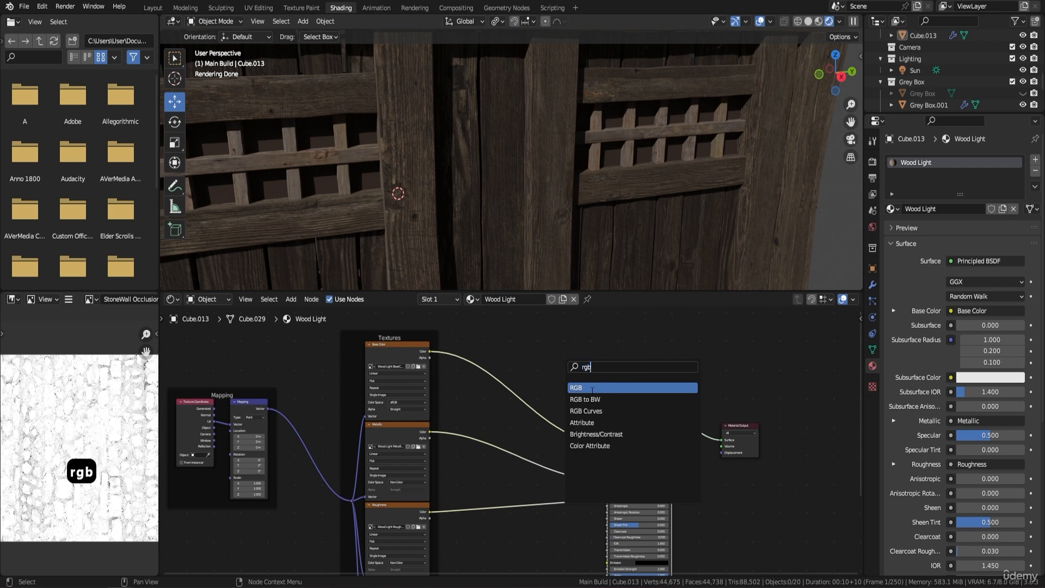
click(590, 411)
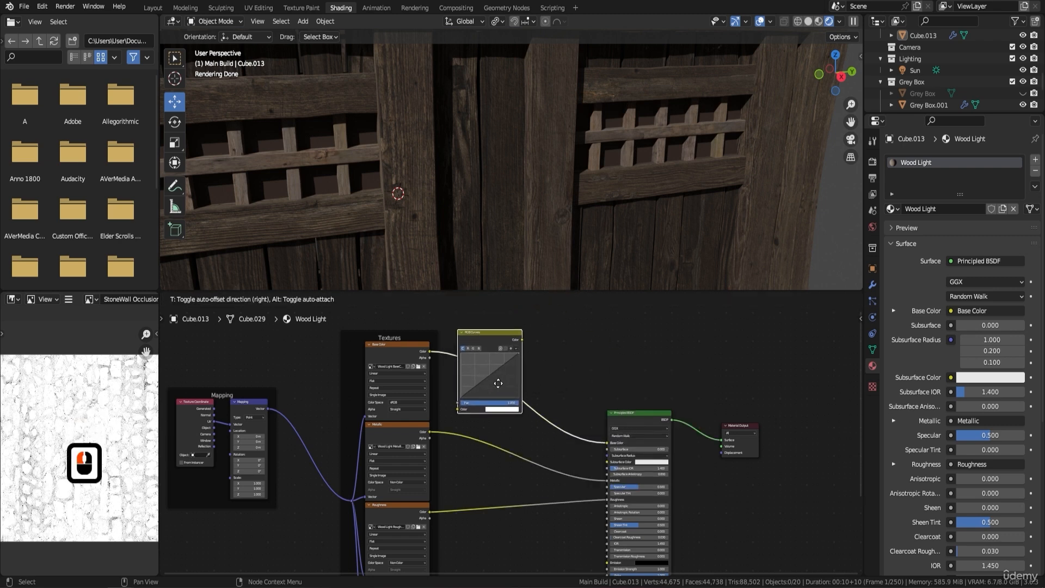
click(498, 383)
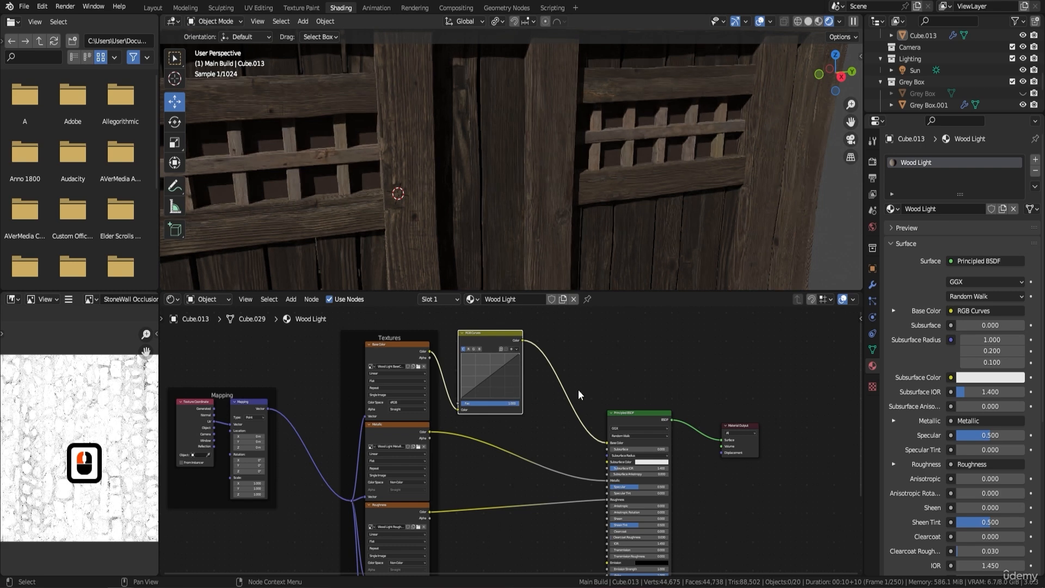
Shift the Material Output and Principled BSDF nodes farther out and insert a Color Ramp between RGB Curves and Base Color.
drag(735, 424, 793, 425)
drag(648, 416, 699, 422)
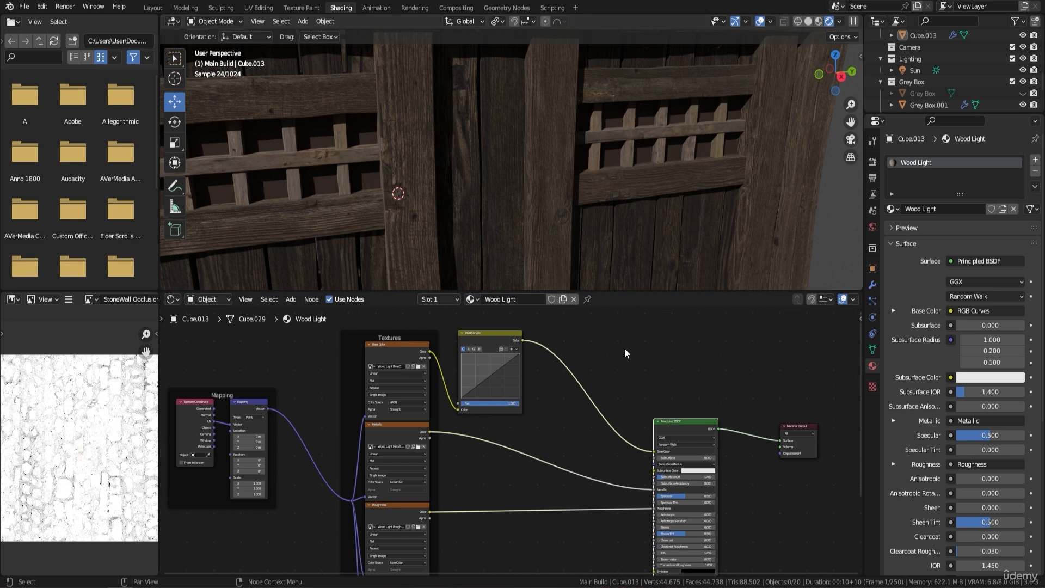
key(shift+a)
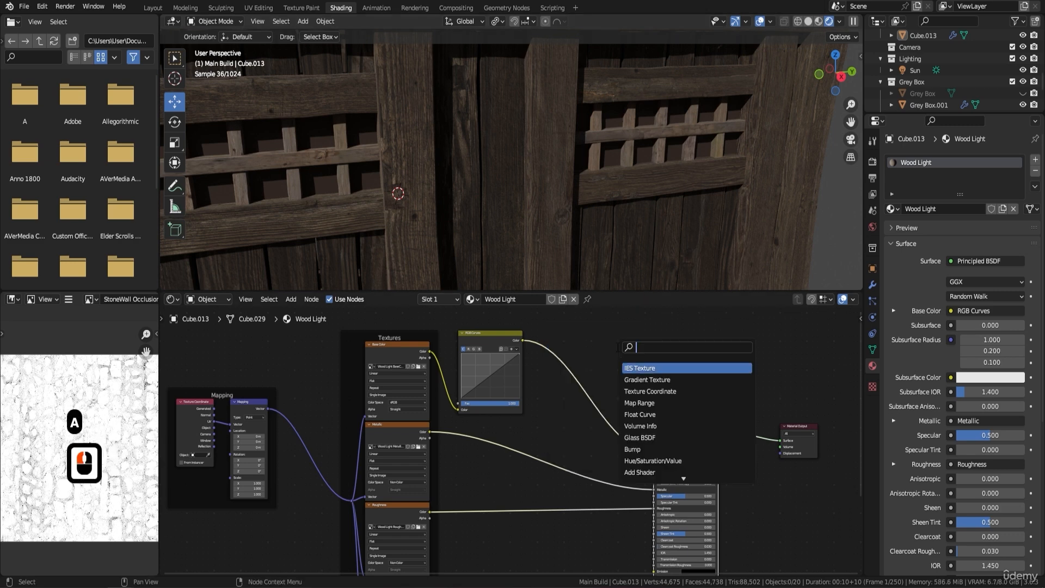
text(colo)
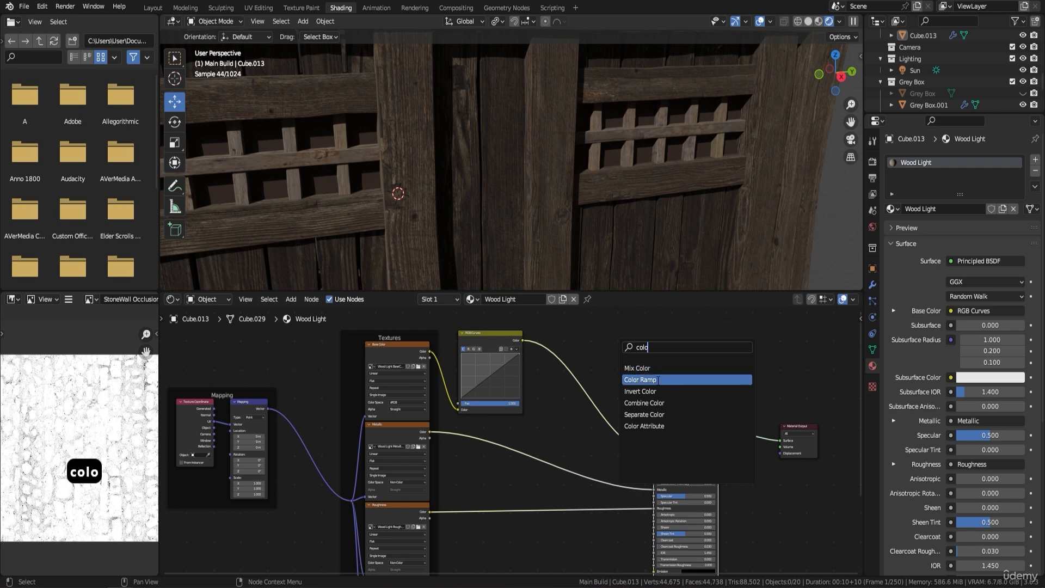
click(659, 380)
click(651, 388)
Add a point to the RGB Curves node's curve at about 0.477, 0.413 to darken the midtones slightly.
scroll(649, 390, up, 2)
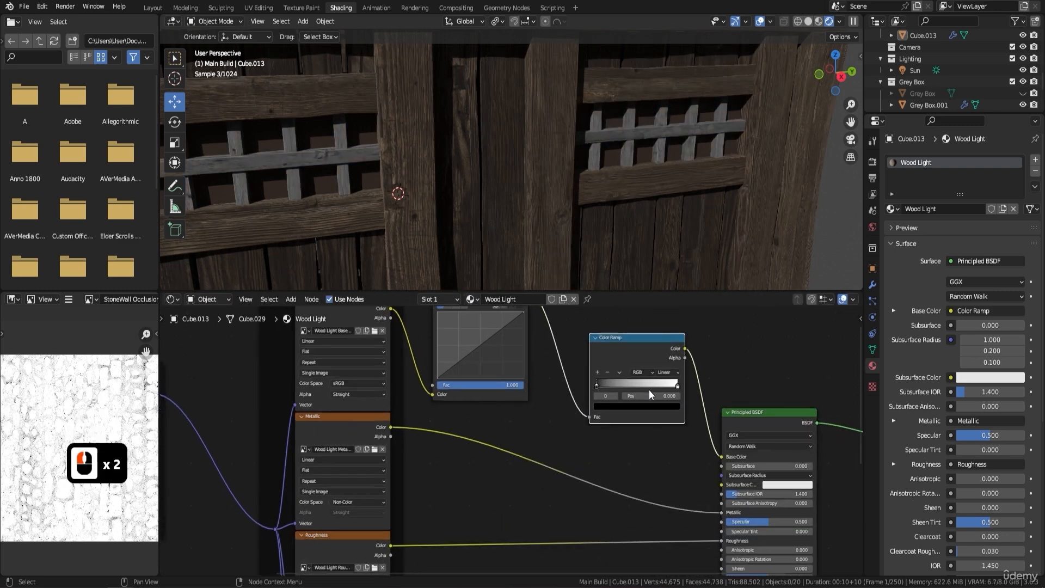
shift+middle_drag(582, 337, 554, 383)
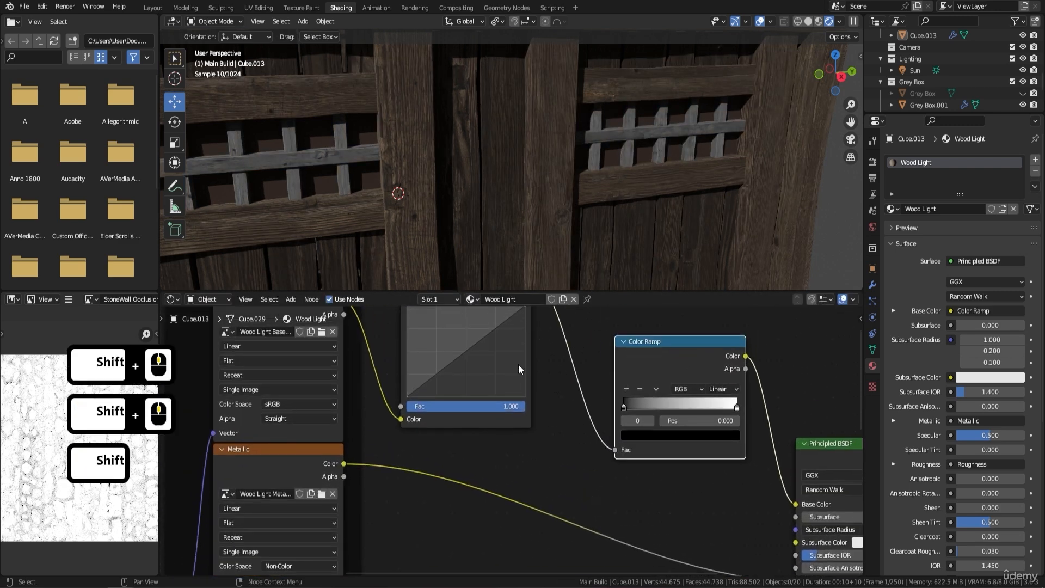
drag(462, 352, 463, 359)
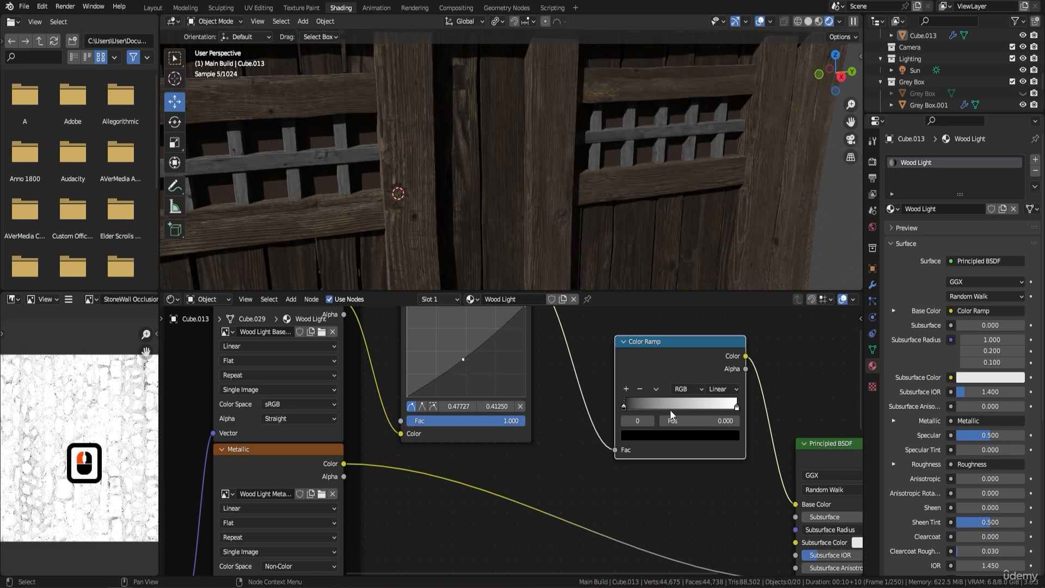
Move the Color Ramp's black stop to position 0.050 and recolour it a saturated dark brown with a value of about 0.078.
drag(623, 406, 629, 406)
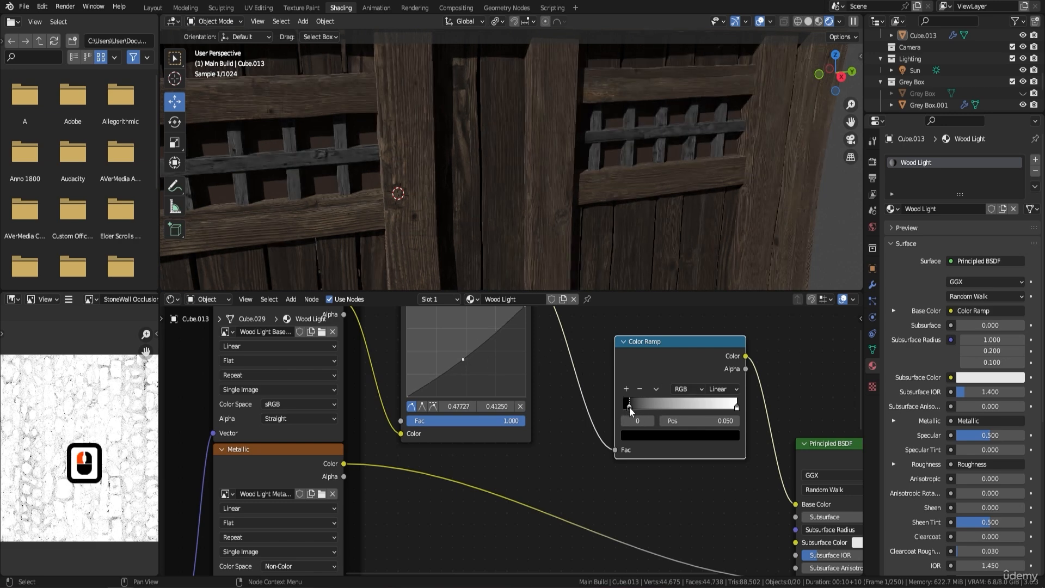
click(644, 439)
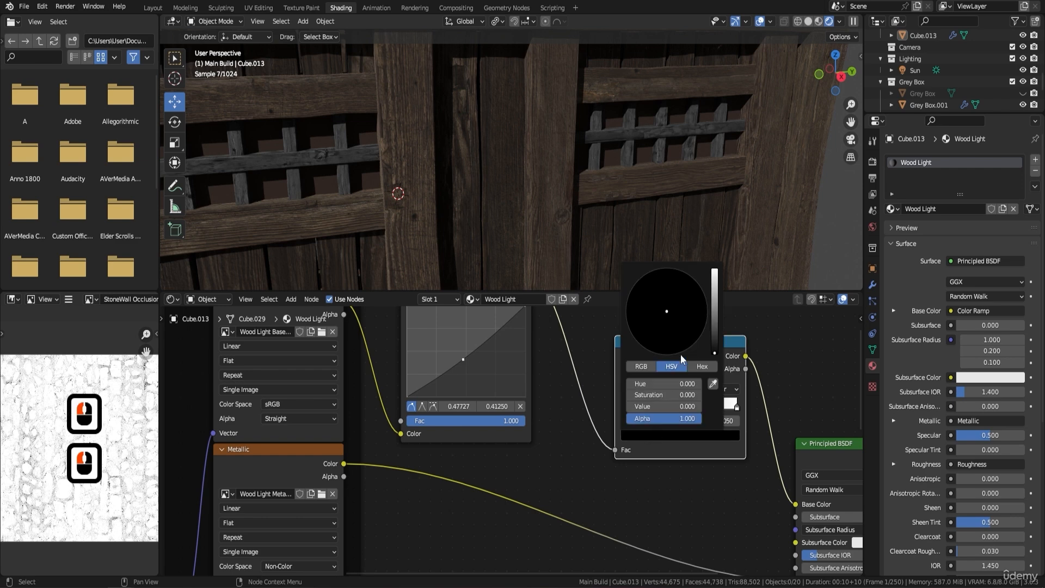
click(715, 337)
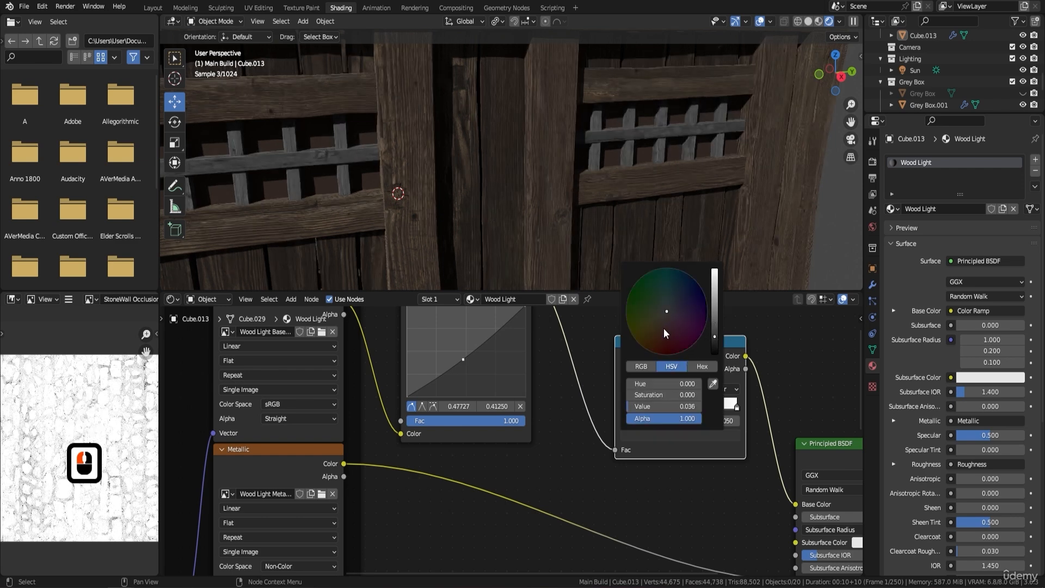
click(652, 338)
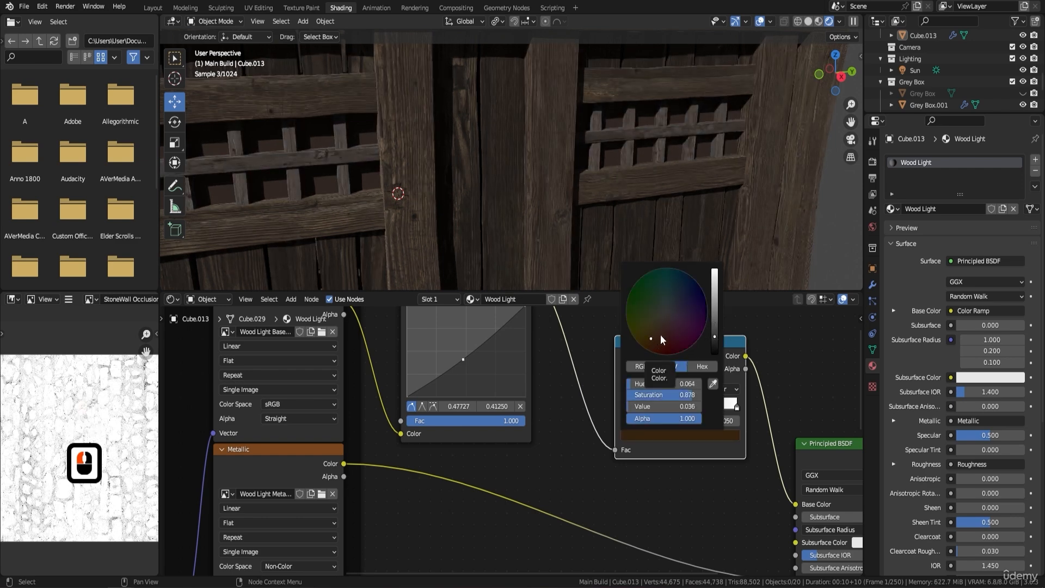
drag(657, 331, 645, 333)
drag(715, 337, 715, 327)
click(646, 332)
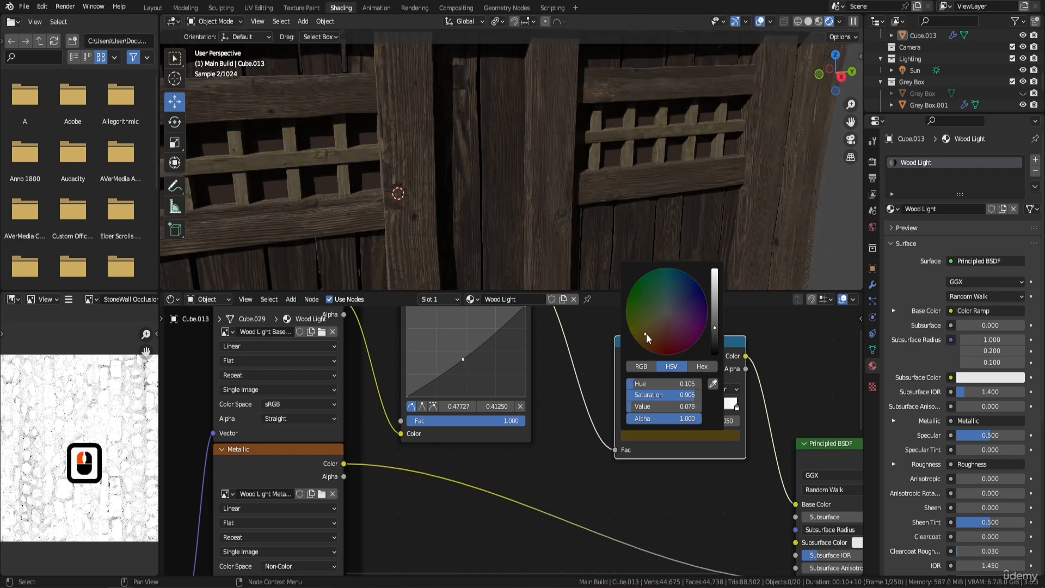
drag(646, 334, 646, 339)
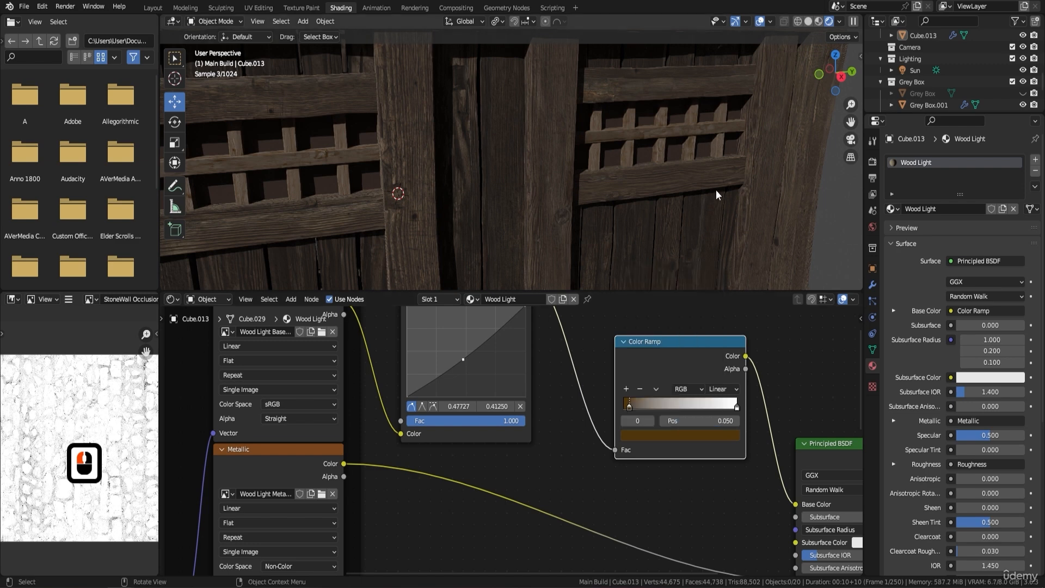
Lower the Color Ramp's white stop to a value of about 0.768 and move it to position 0.582.
drag(732, 407, 735, 408)
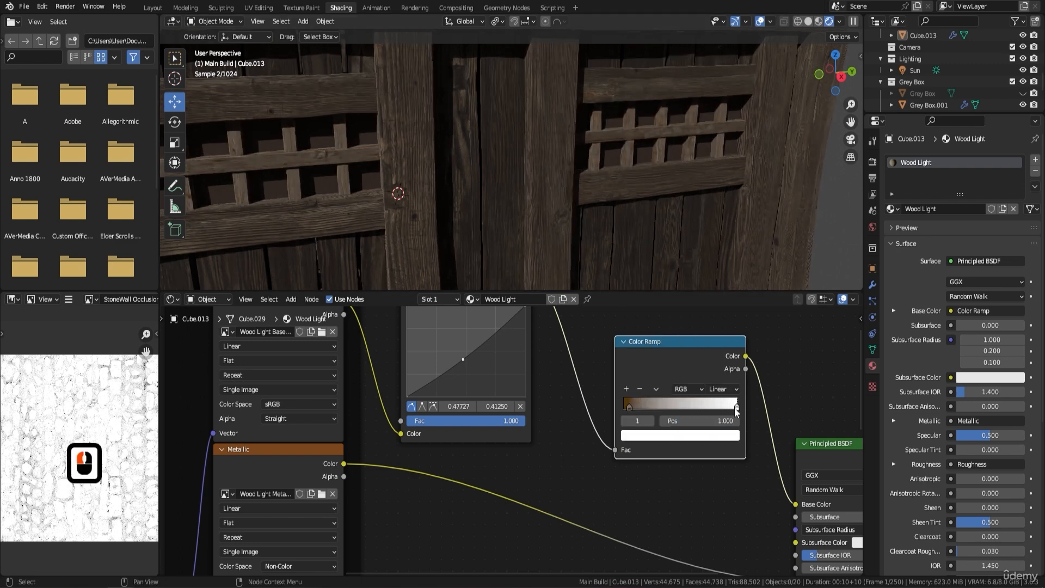
click(712, 438)
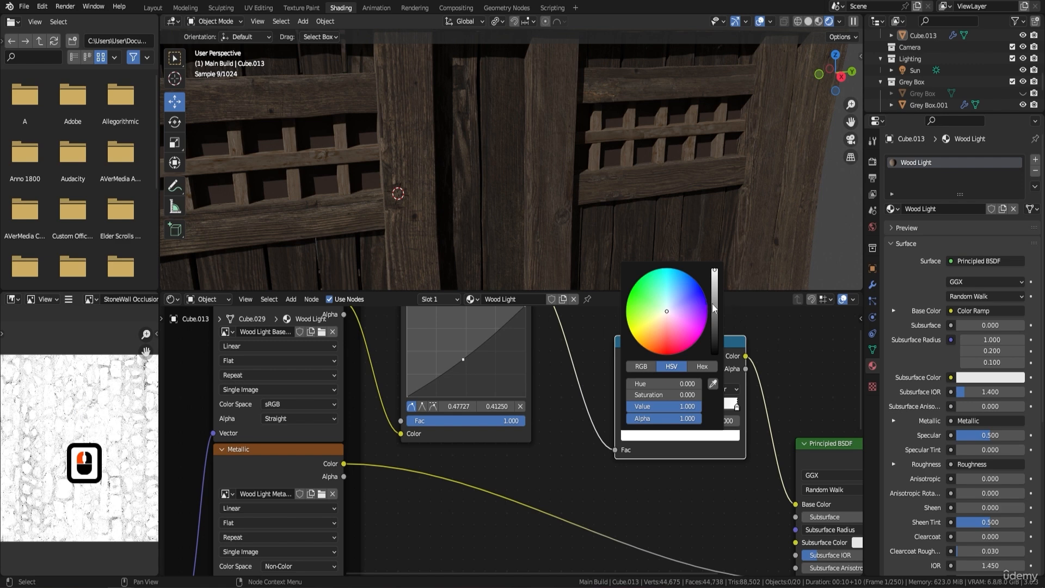
drag(713, 306, 717, 277)
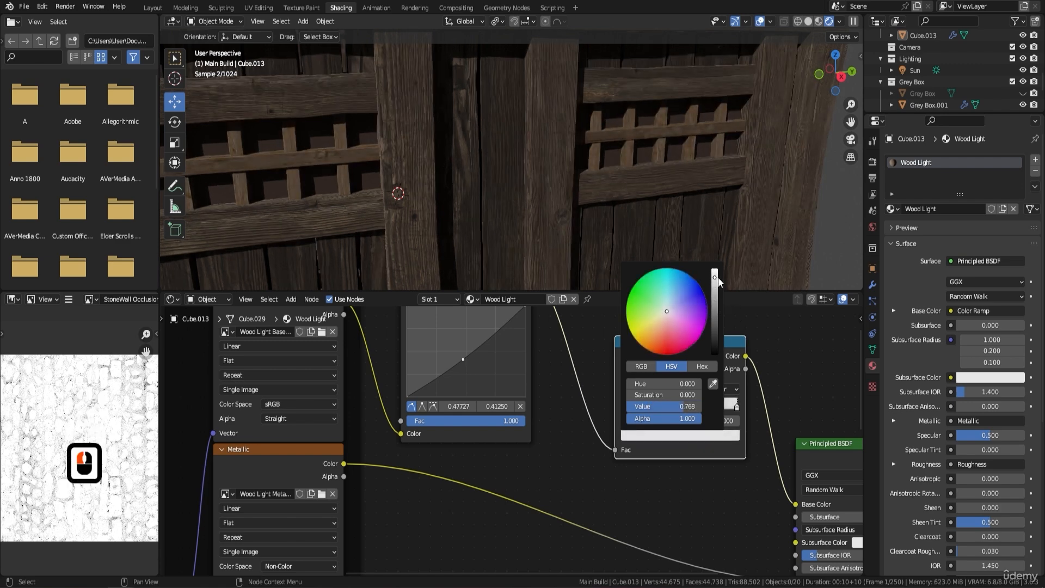
scroll(510, 442, up, 1)
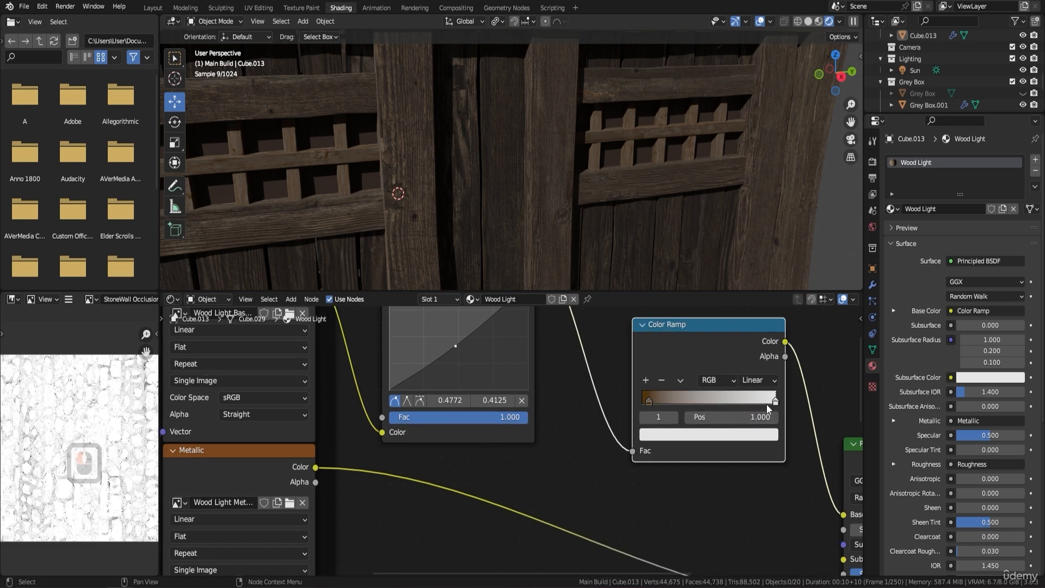
drag(767, 405, 720, 402)
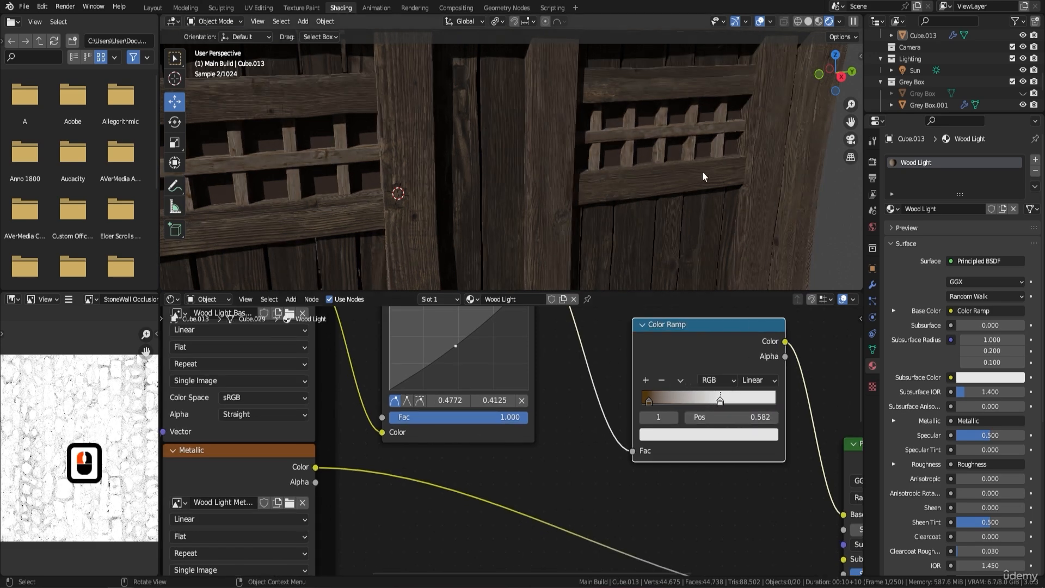
Recolour the Color Ramp's light stop a warm orange with hue 0.085, saturation 0.792 and value 1.000.
shift+middle_drag(473, 147, 540, 140)
scroll(541, 139, up, 3)
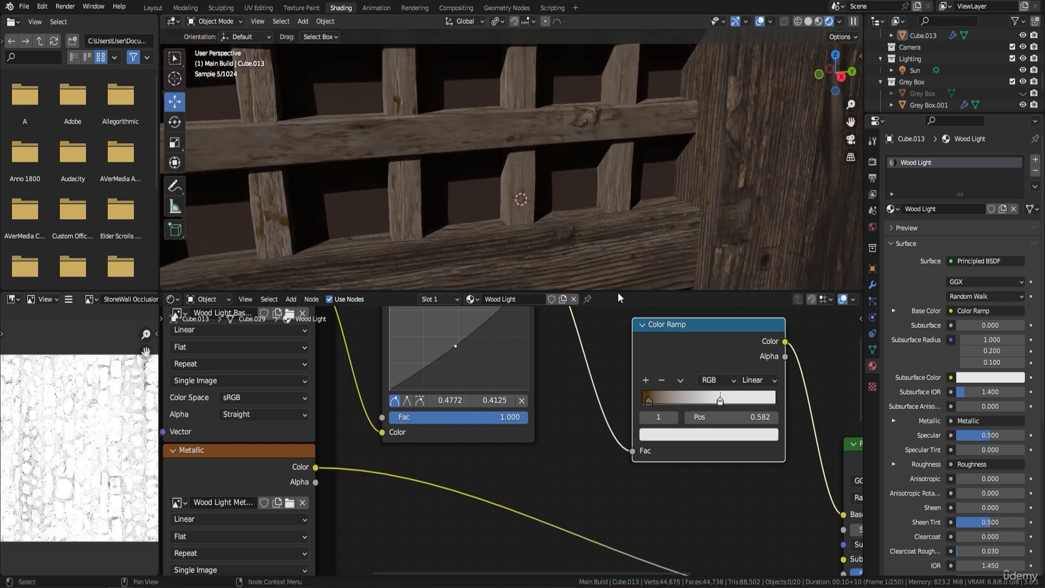
click(720, 434)
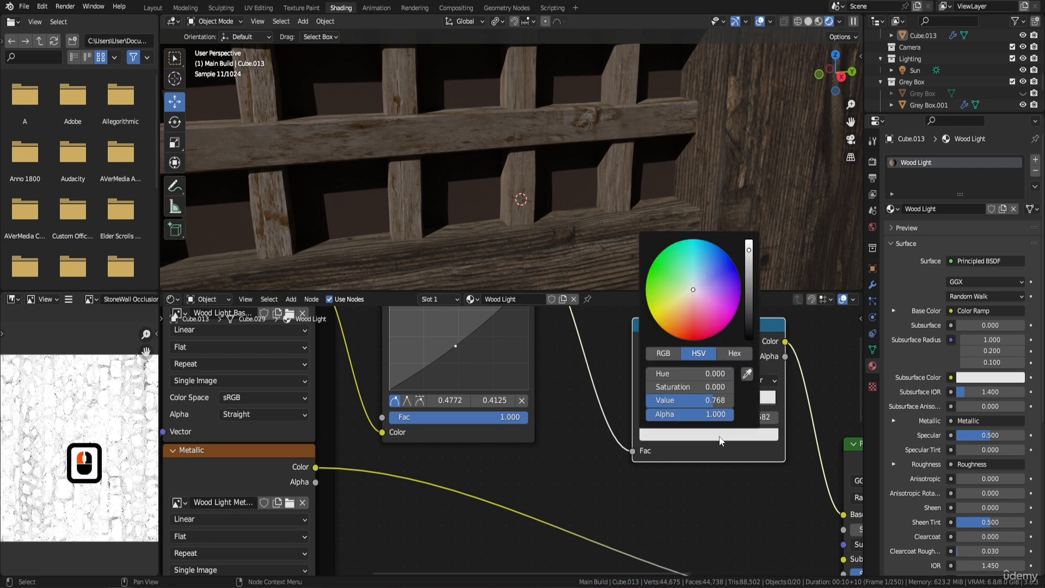
mouse_move(748, 257)
mouse_down()
mouse_move(749, 292)
mouse_move(748, 262)
mouse_up()
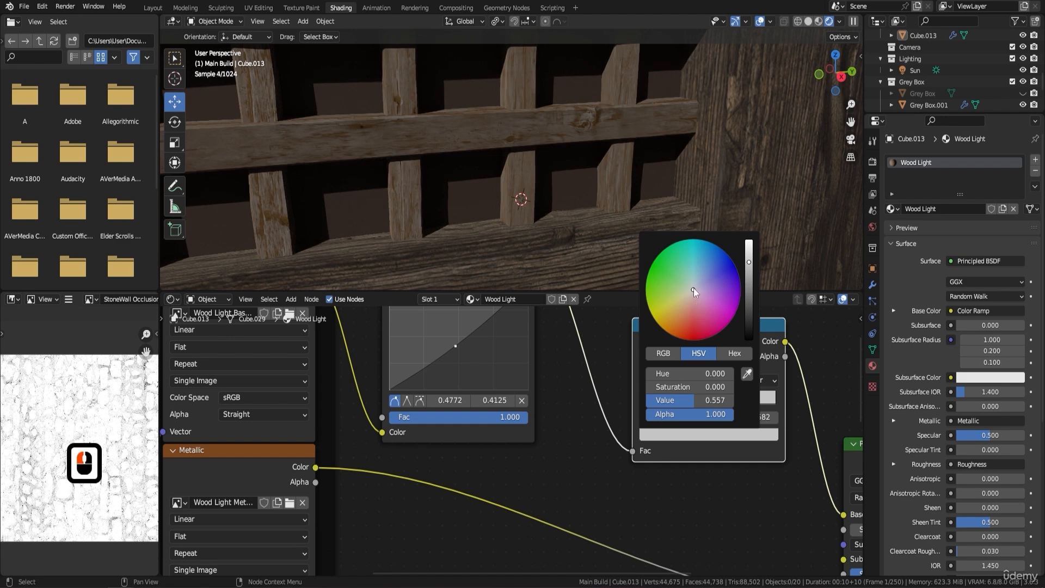
mouse_move(695, 292)
mouse_down()
mouse_move(666, 310)
mouse_move(678, 309)
mouse_up()
mouse_move(749, 261)
mouse_down()
mouse_move(749, 283)
mouse_move(748, 241)
mouse_up()
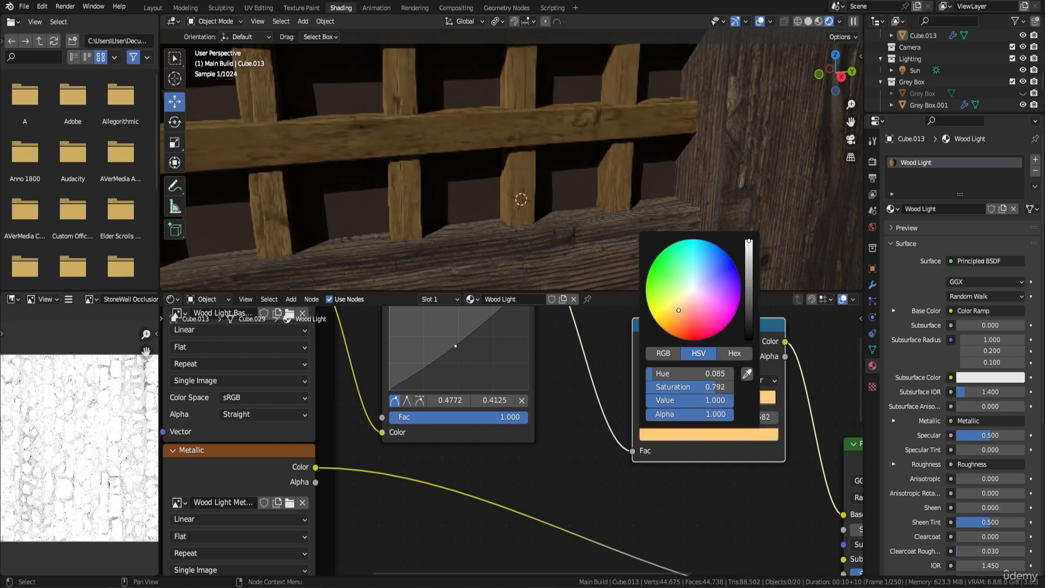
Move the RGB Curves point to about 0.409, 0.481 and soften the Color Ramp's light stop to hue 0.084, saturation 0.524.
drag(452, 344, 445, 338)
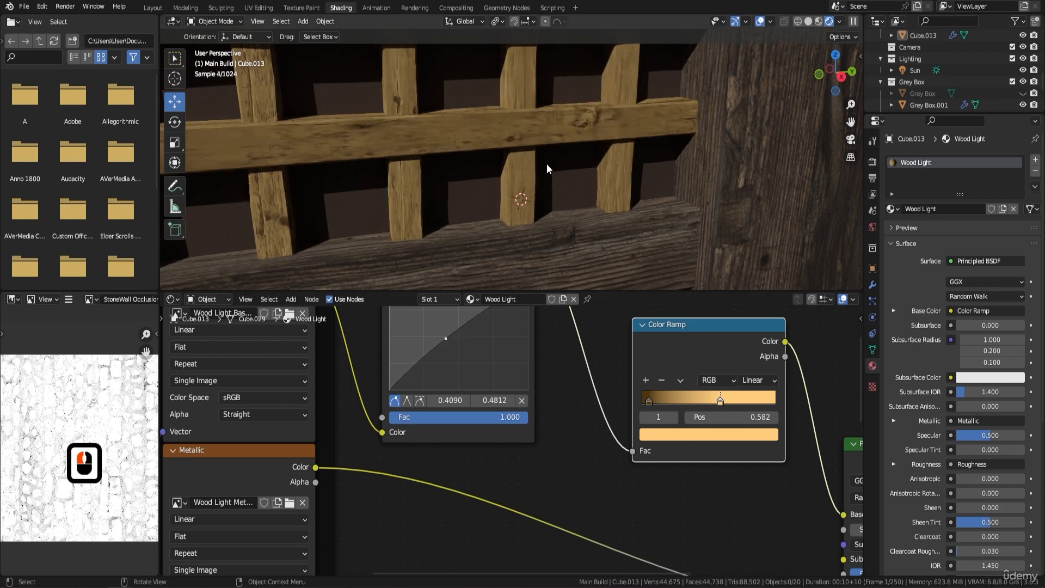
shift+middle_drag(454, 185, 536, 184)
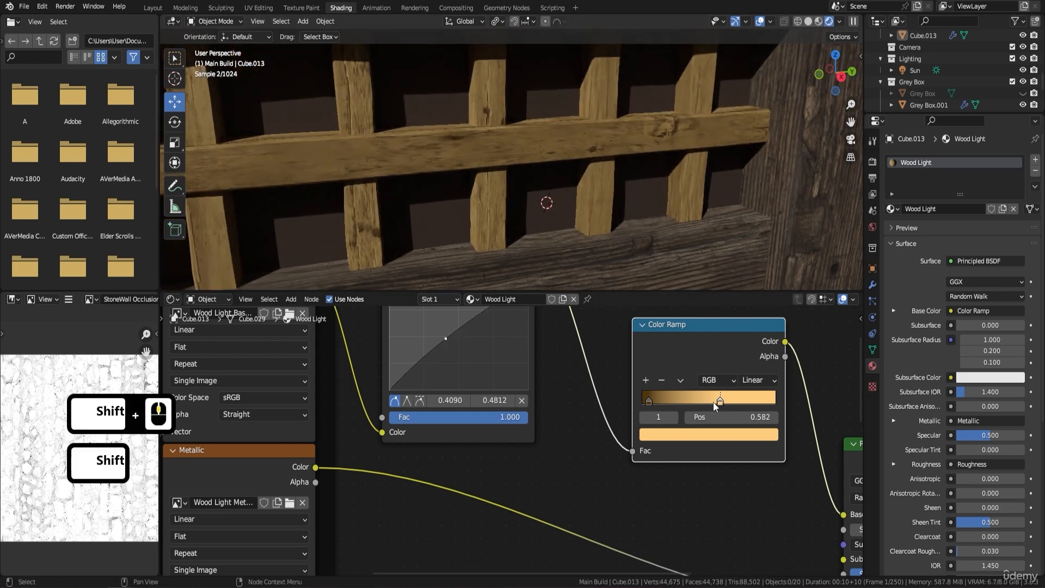
click(716, 435)
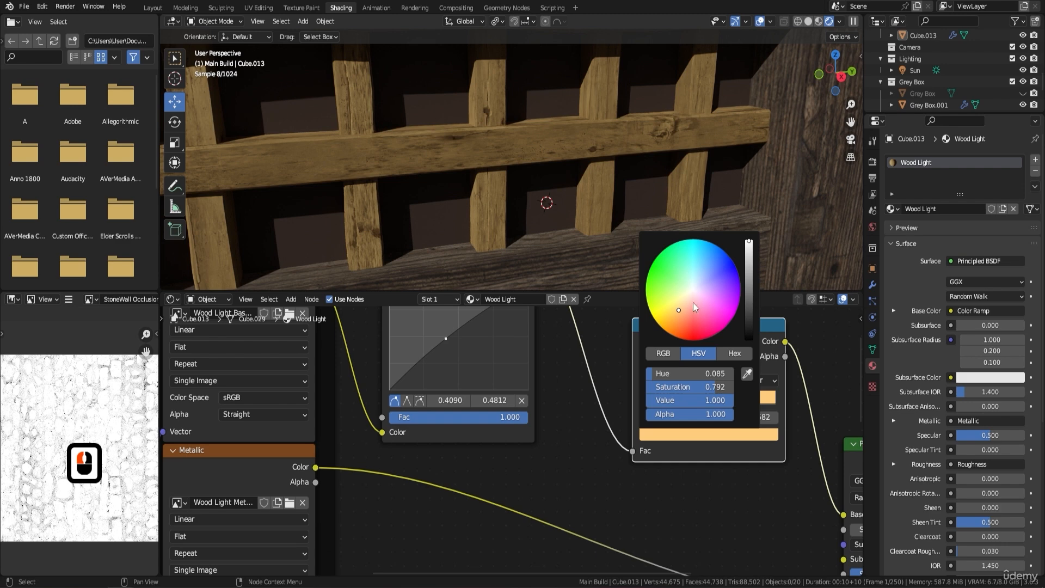
drag(679, 309, 685, 301)
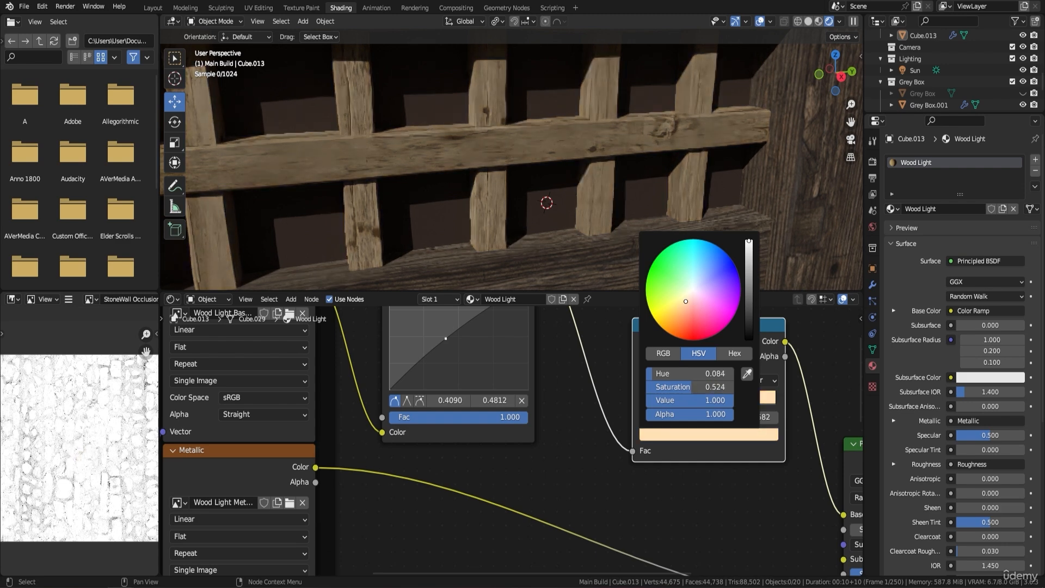
Move the Color Ramp node closer to RGB Curves and shift the Principled BSDF node farther away to make room between them.
scroll(614, 383, down, 3)
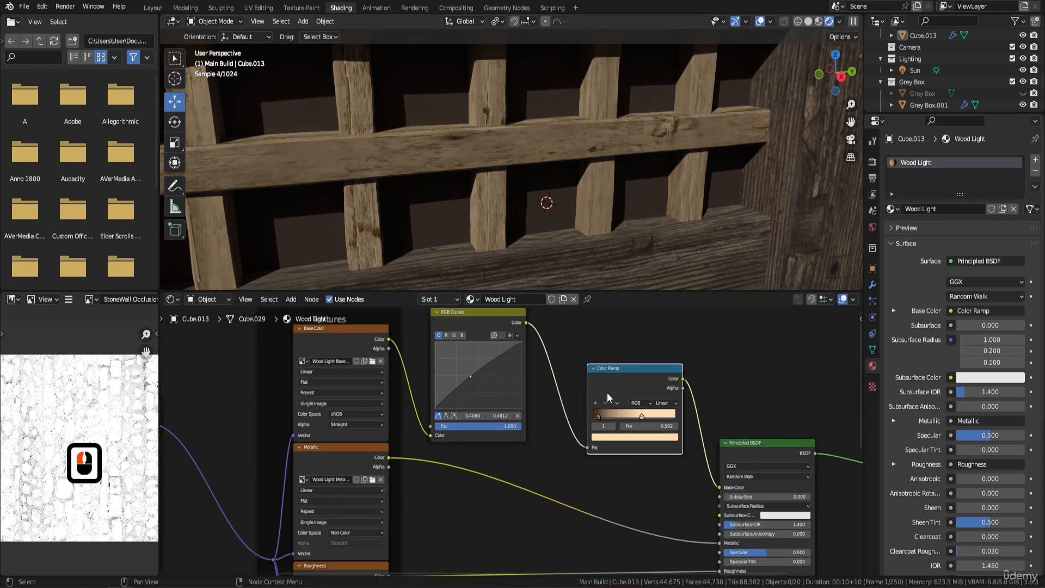
drag(629, 374, 594, 354)
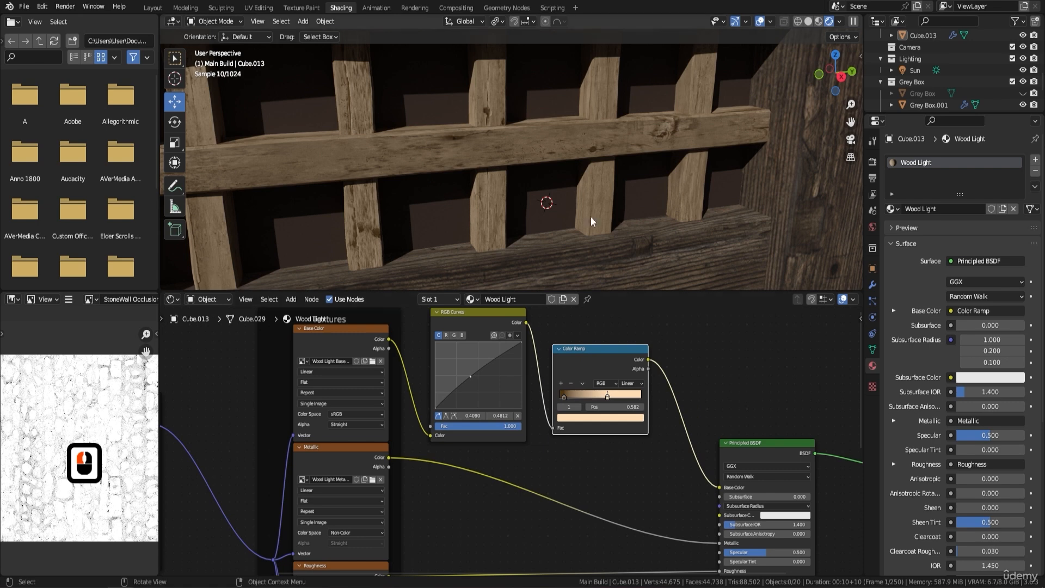
scroll(554, 173, down, 2)
drag(788, 442, 827, 441)
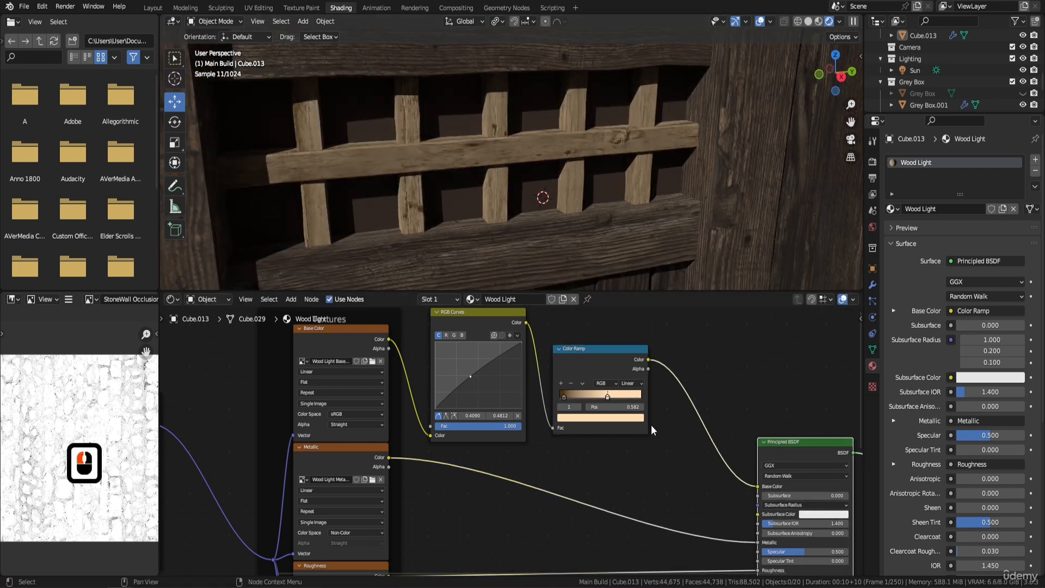
Add a Gamma node on the link between the Color Ramp and the Base Color input of the Principled BSDF.
key(shift+a)
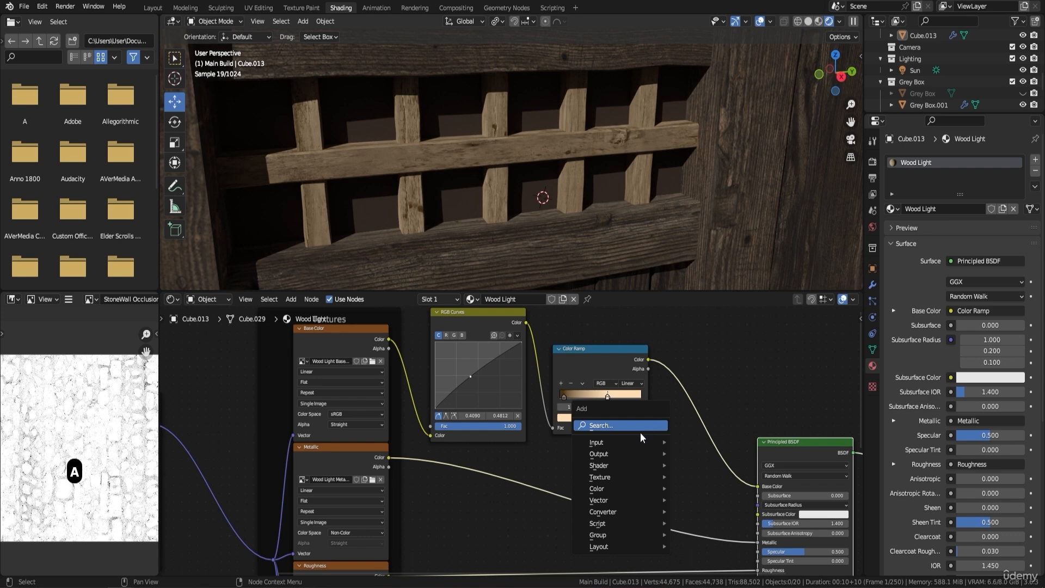
click(632, 428)
text(g)
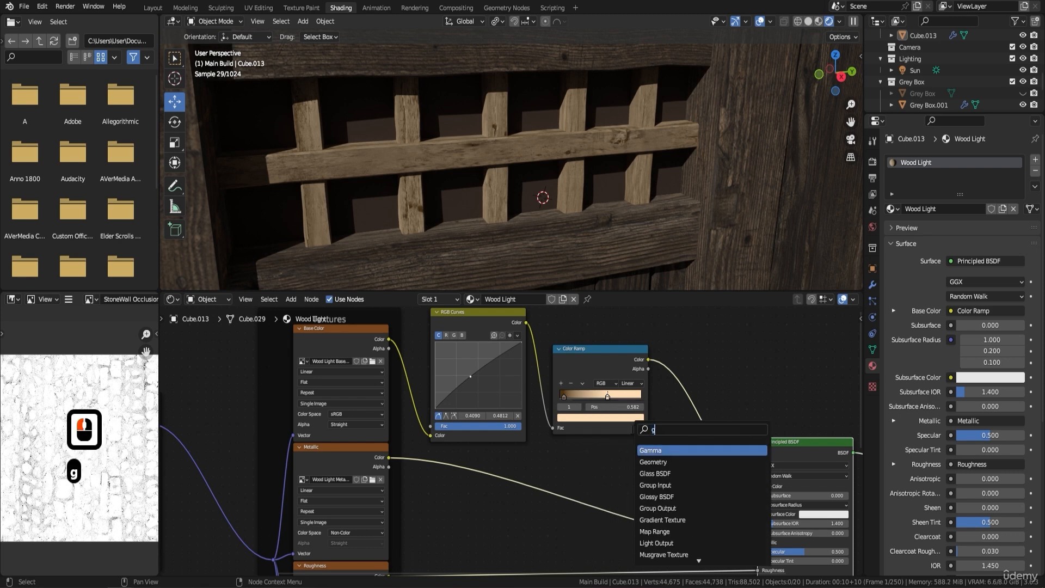
text(amma)
click(699, 450)
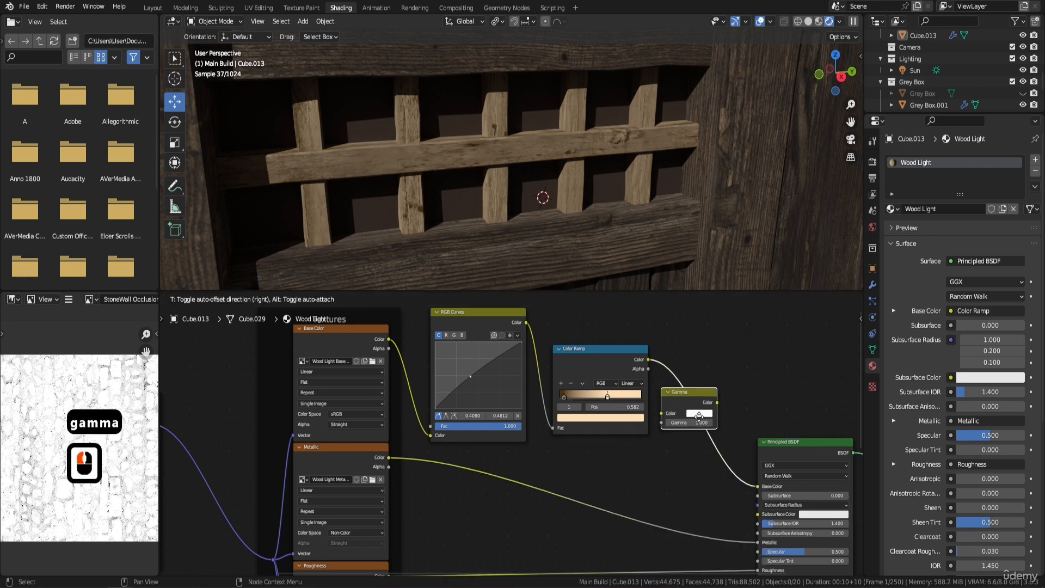
click(699, 417)
Raise the Gamma node's value to 1.800, check the window lattice, and reduce it to 1.700.
scroll(707, 435, up, 3)
shift+middle_drag(716, 455, 598, 432)
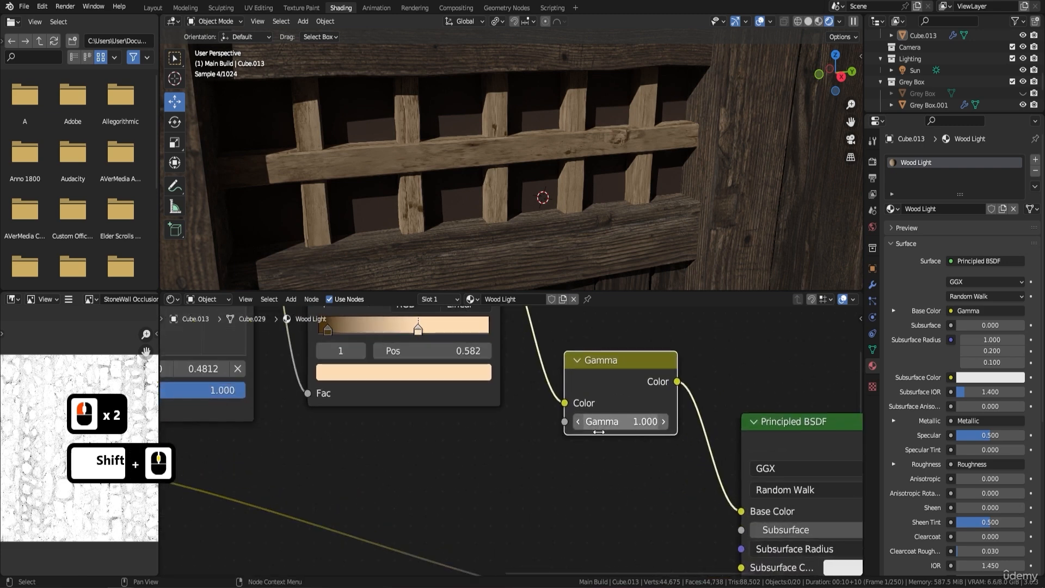
drag(598, 431, 637, 431)
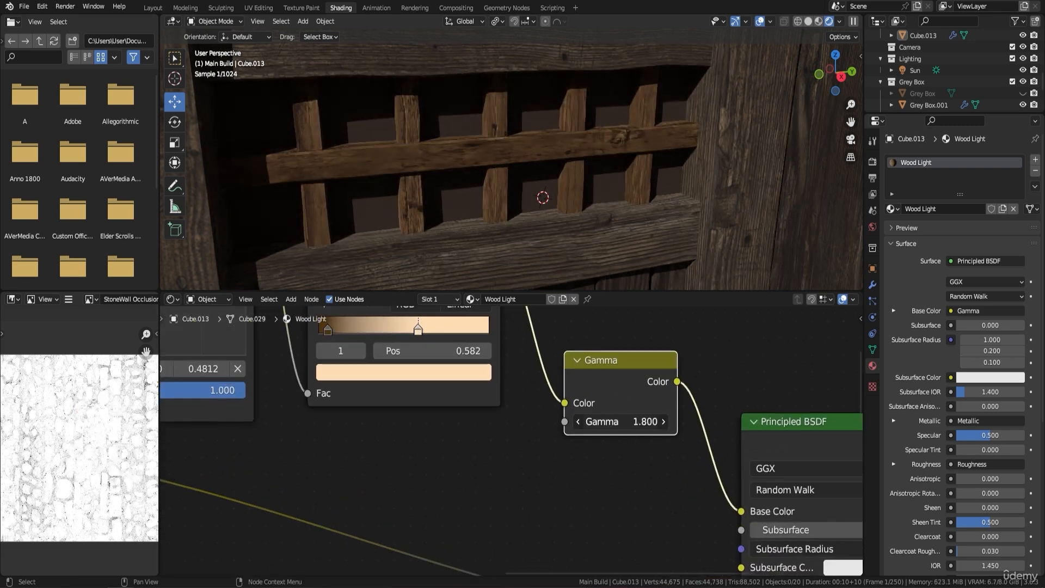
scroll(660, 199, down, 6)
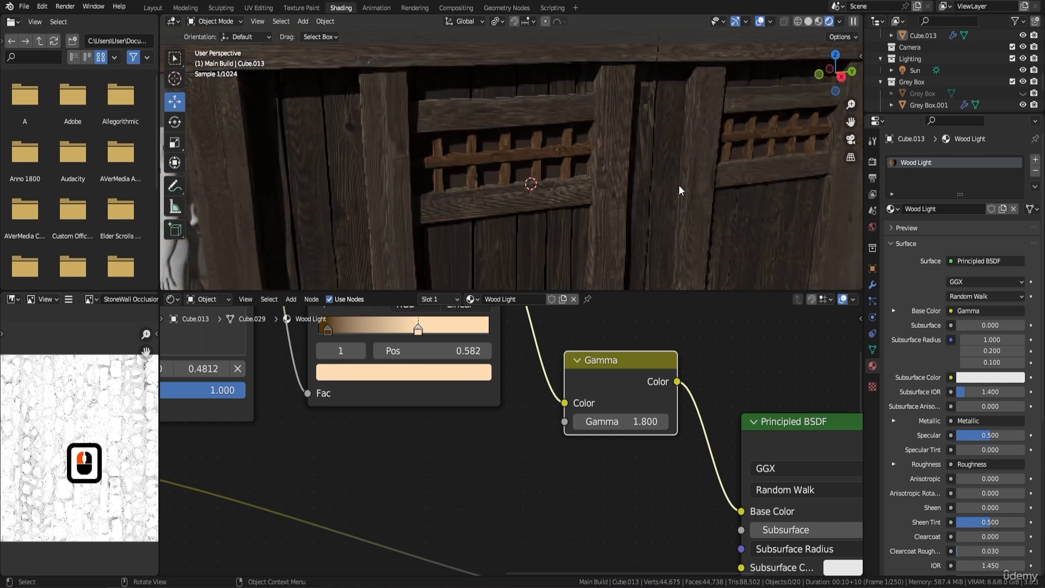
middle_drag(678, 185, 640, 176)
scroll(538, 154, up, 4)
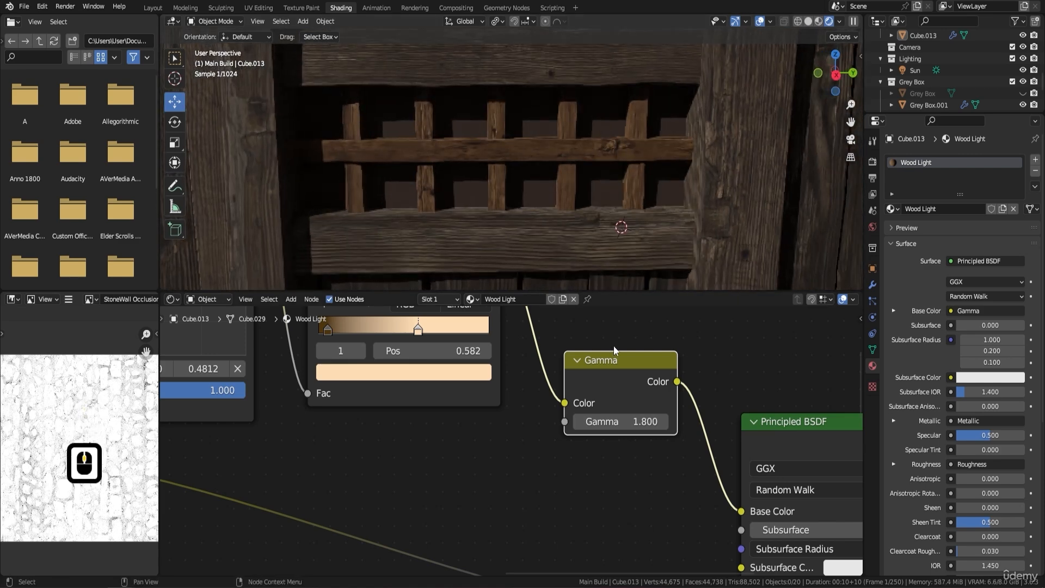
click(579, 422)
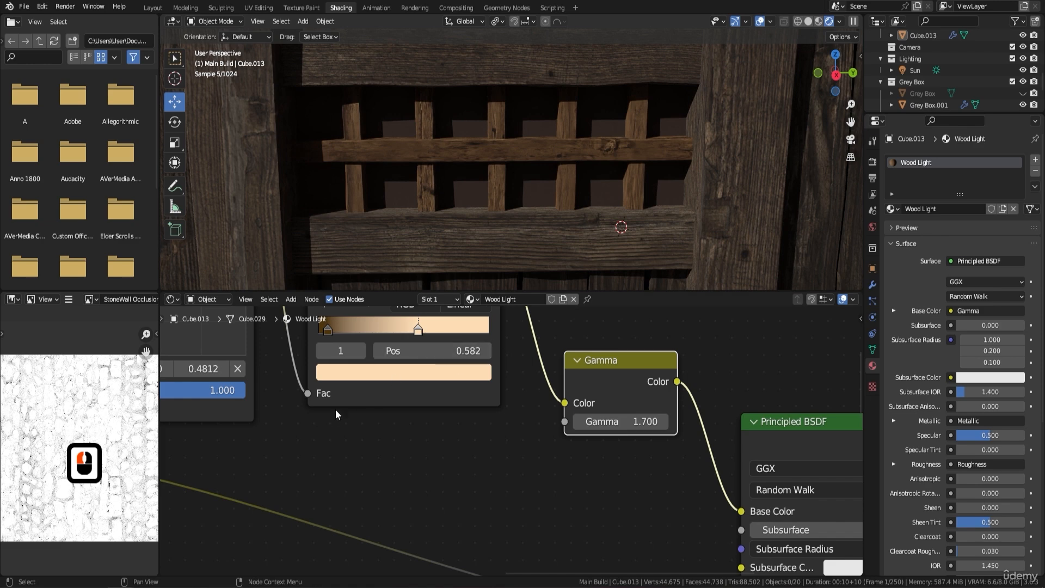
Lower the RGB Curves point to about 0.432, 0.469 and check the lattice colour on both windows.
middle_drag(336, 409, 452, 406)
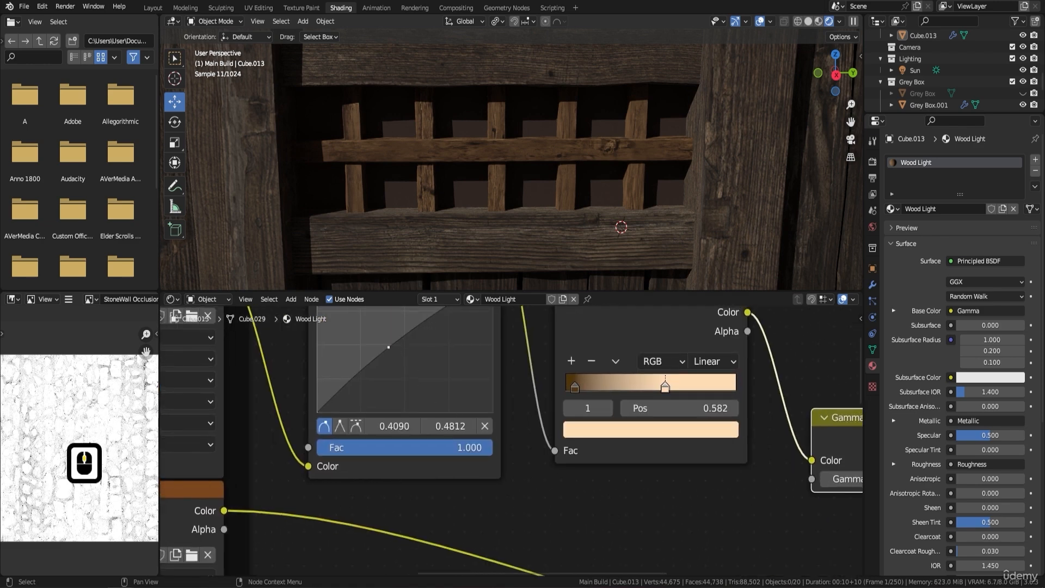
drag(396, 353, 392, 348)
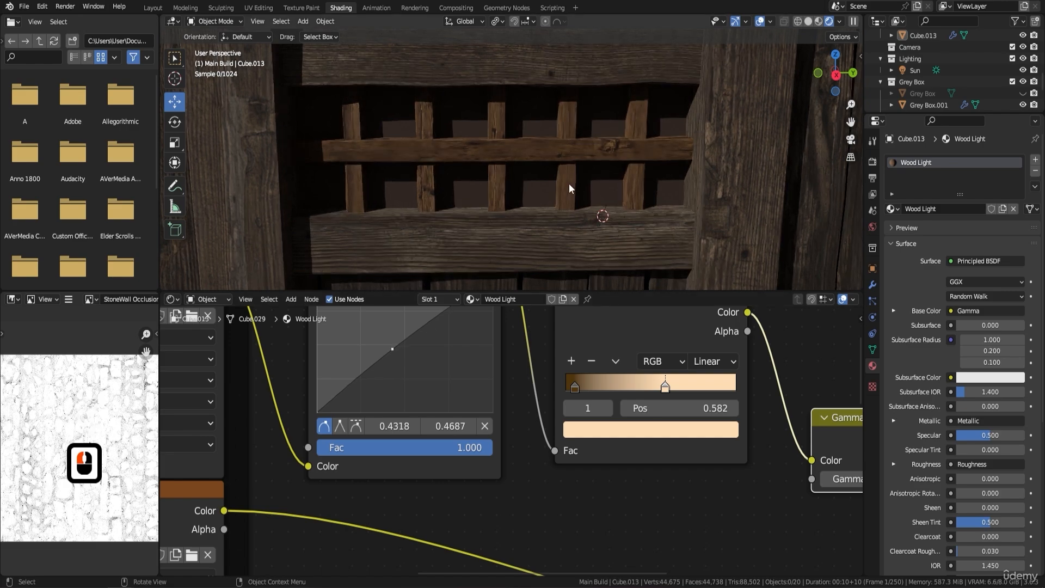
scroll(569, 188, down, 4)
middle_drag(570, 194, 564, 264)
scroll(606, 191, down, 2)
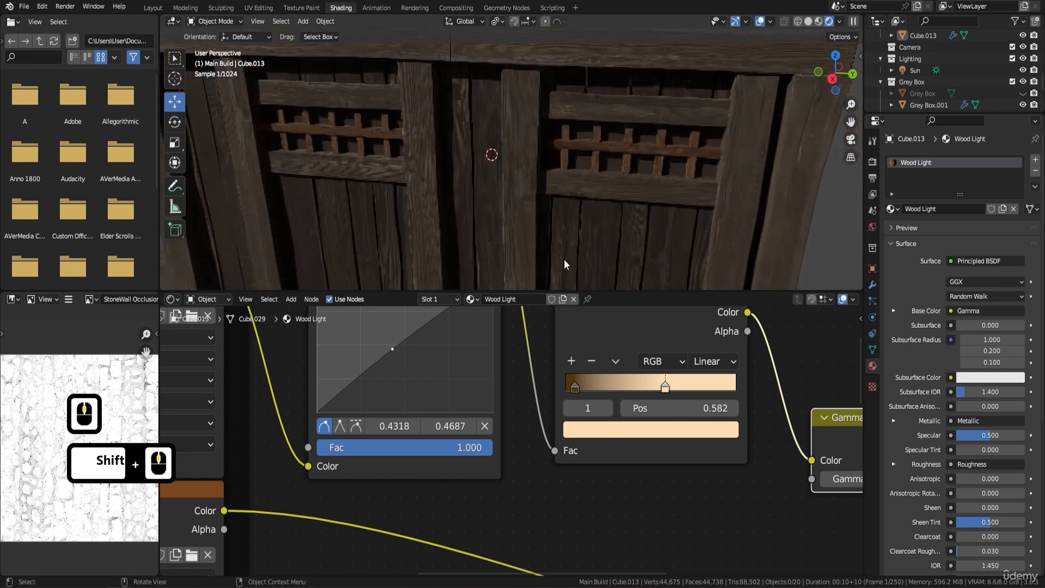
Gather the RGB Curves, Color Ramp and Gamma nodes closer to the texture nodes and space the Principled BSDF farther out.
scroll(599, 433, down, 4)
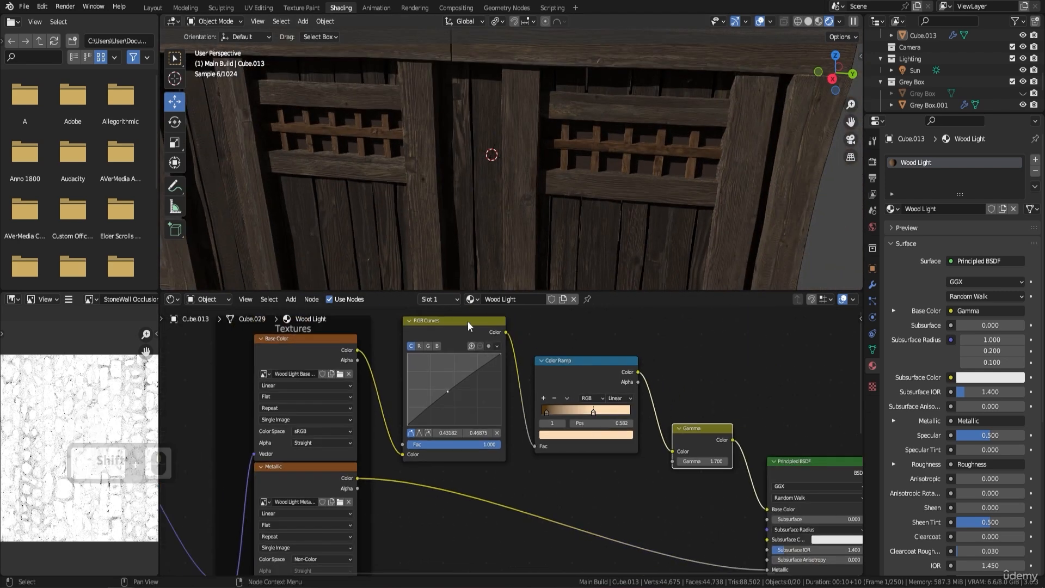
drag(467, 321, 451, 320)
drag(566, 361, 545, 355)
drag(695, 430, 654, 404)
mouse_move(654, 404)
shift+middle_down()
mouse_move(649, 394)
mouse_move(635, 409)
shift+middle_up()
drag(753, 409, 791, 421)
drag(650, 400, 728, 400)
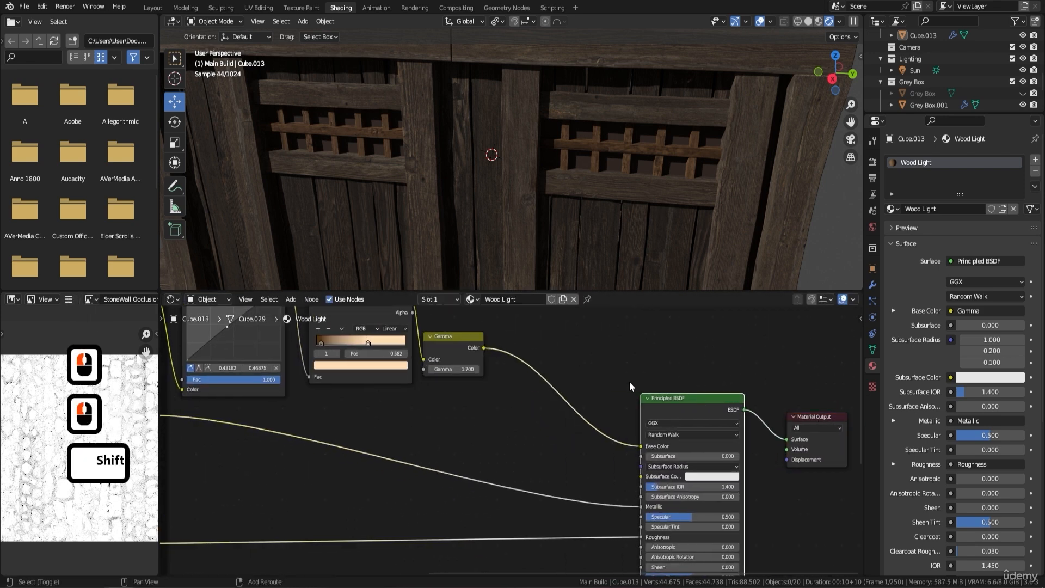
Add a Hue/Saturation/Value node on the link between the Gamma node and the Principled BSDF's Base Color input.
key(shift+a)
click(618, 381)
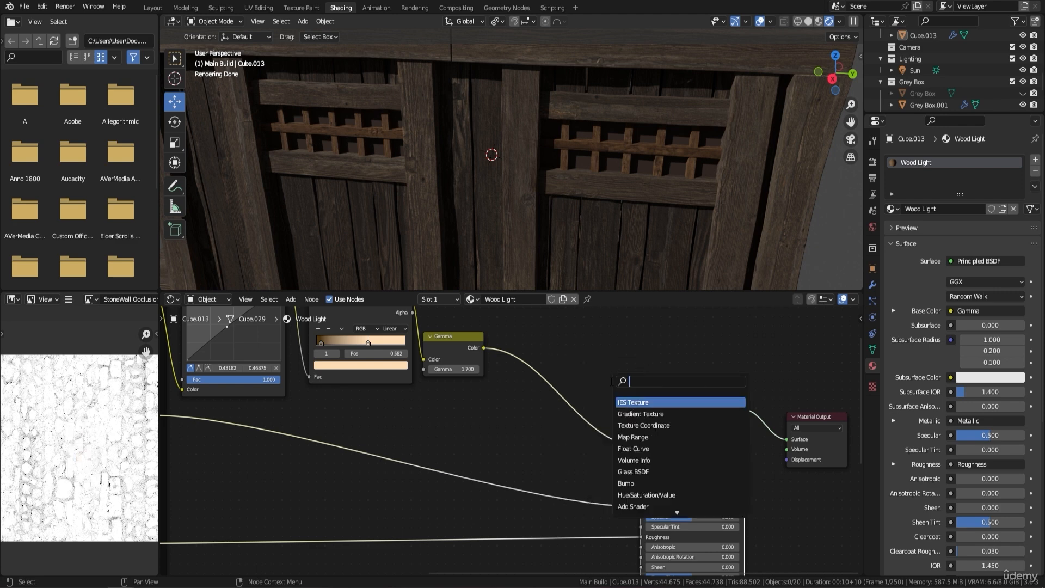
text(hu)
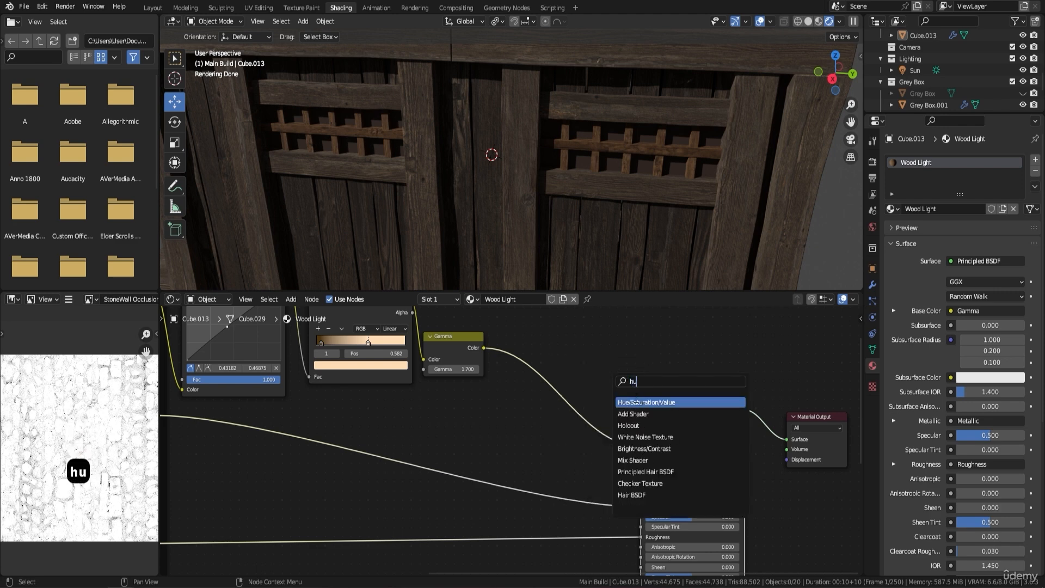
click(636, 402)
click(577, 390)
Lower the Hue/Saturation/Value node's saturation to 0.700, raise it back to 0.900, and check the lattice colour up close.
scroll(582, 391, up, 2)
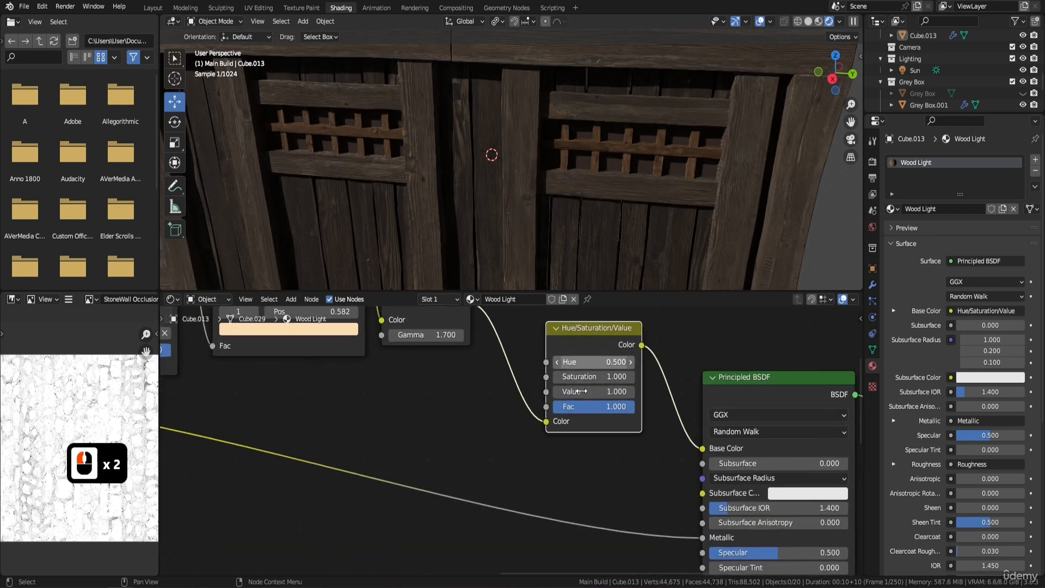
scroll(588, 403, up, 1)
click(561, 403)
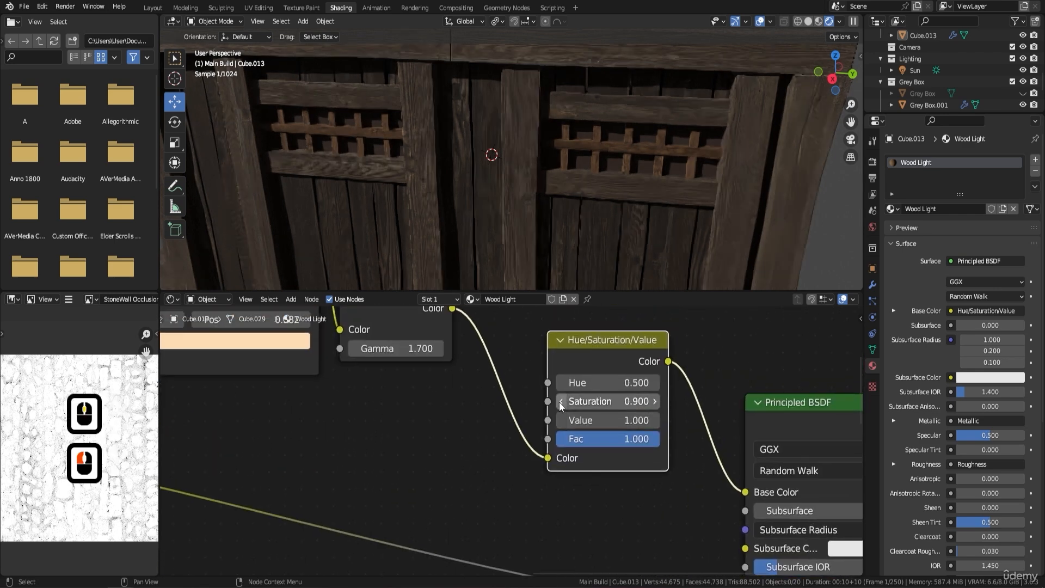
click(561, 403)
click(560, 402)
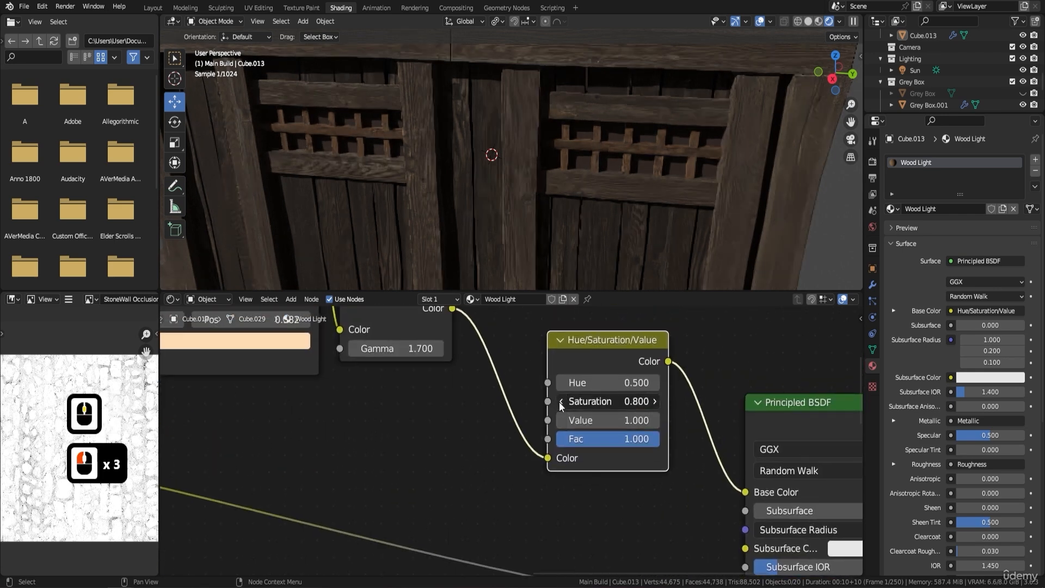
click(655, 401)
click(656, 401)
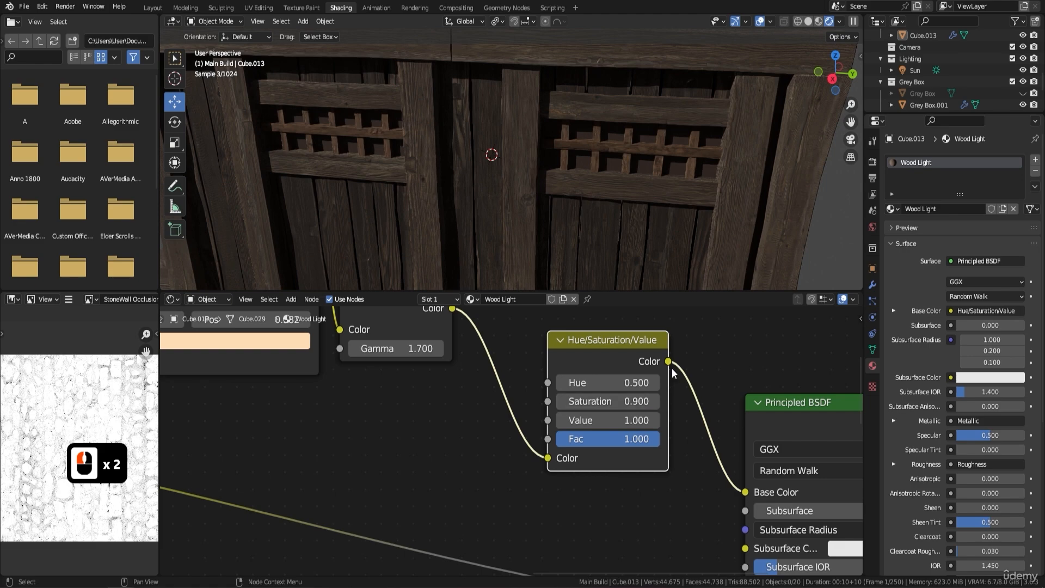
middle_drag(600, 112, 524, 171)
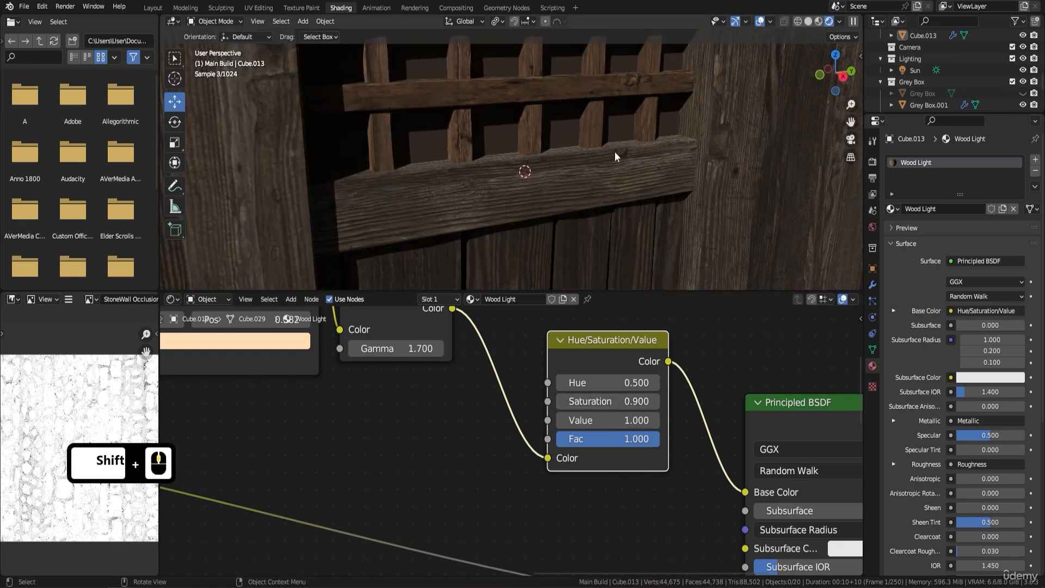
scroll(616, 158, down, 3)
scroll(539, 424, down, 1)
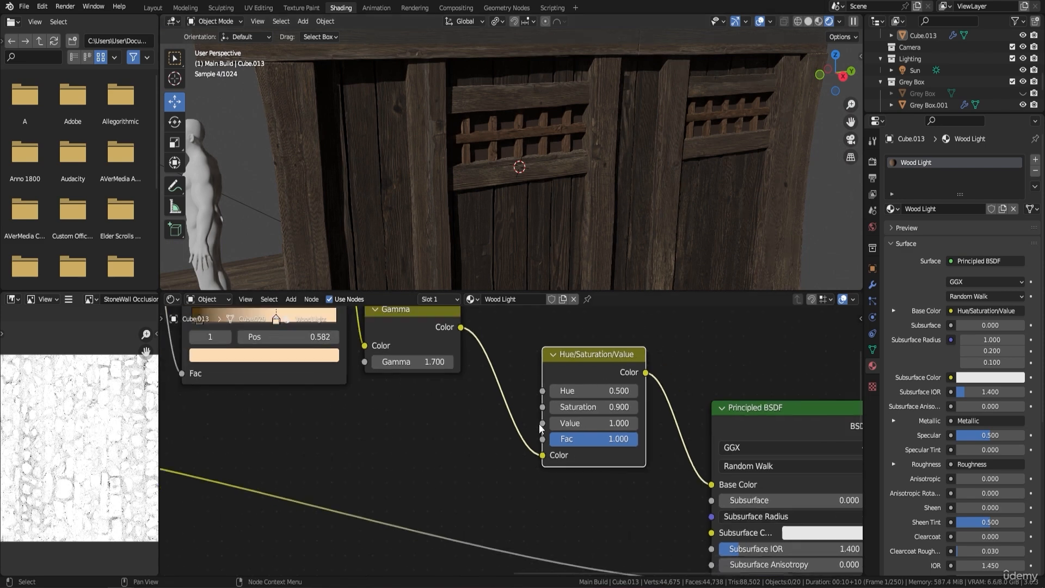
Connect the base colour texture directly to the Principled BSDF's Base Color to compare the original look, and undo that link.
scroll(533, 423, down, 3)
scroll(490, 402, down, 1)
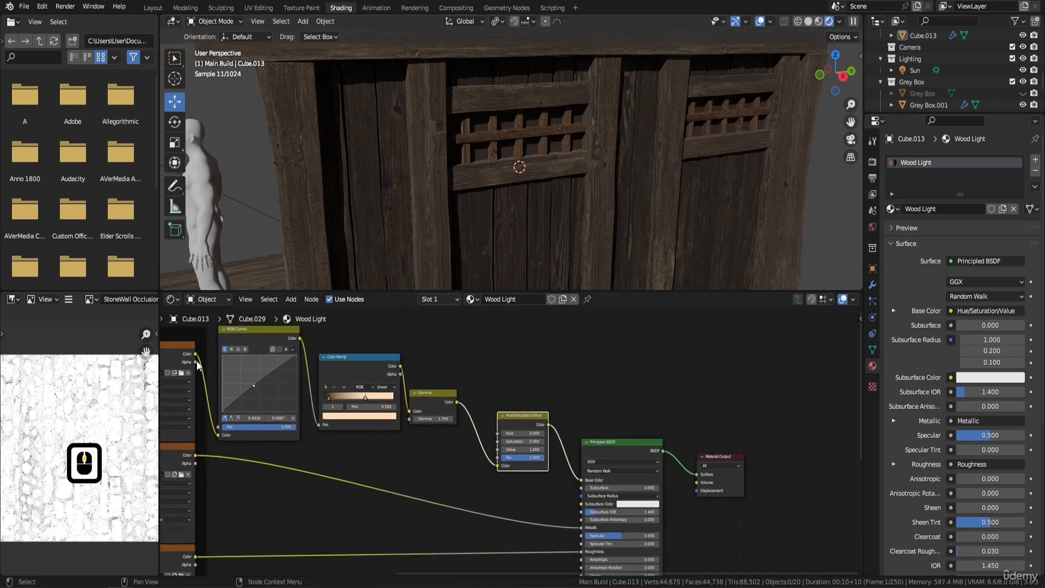
drag(195, 353, 581, 480)
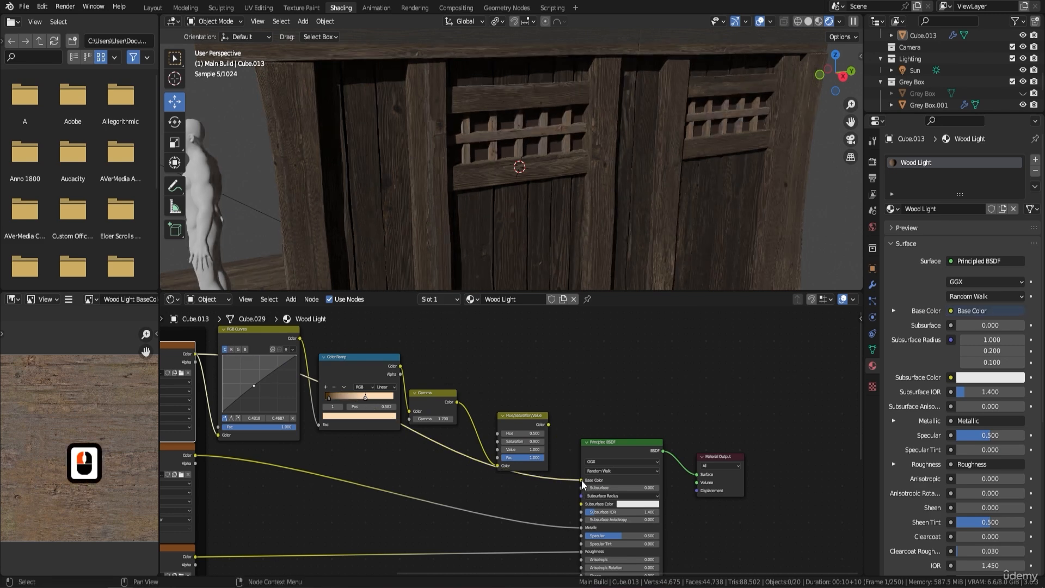
key(ctrl+z)
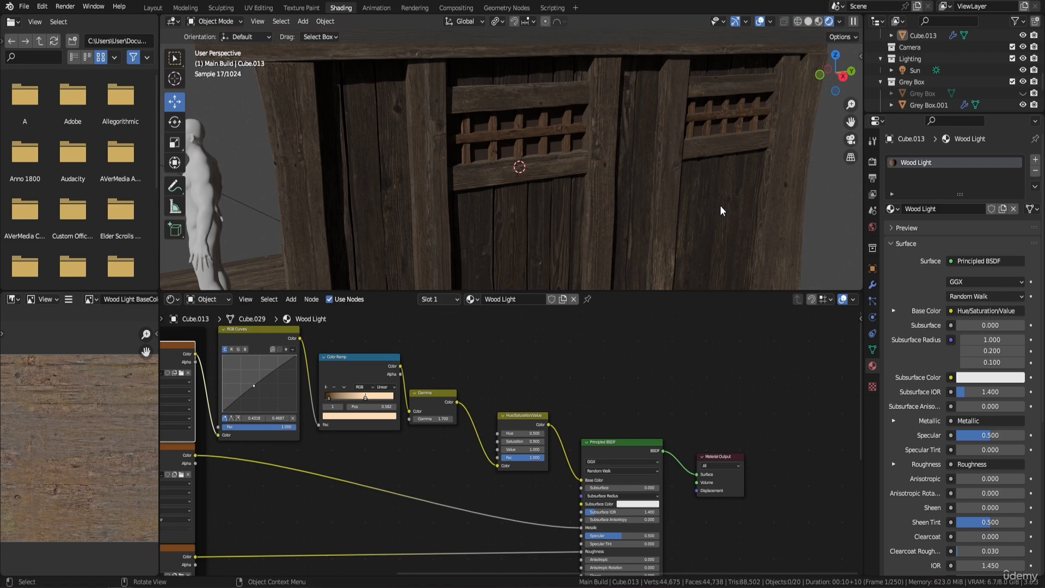
Open the window frame mesh behind the lattices in Edit Mode and switch to face selection.
middle_drag(721, 207, 580, 153)
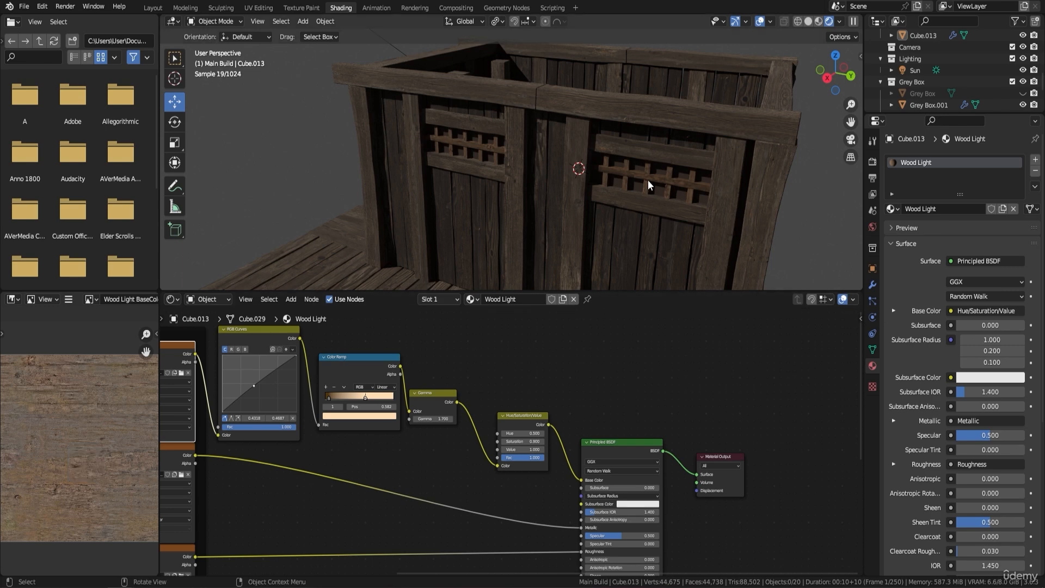
scroll(707, 199, up, 3)
shift+middle_drag(774, 171, 749, 175)
click(735, 176)
key(Tab)
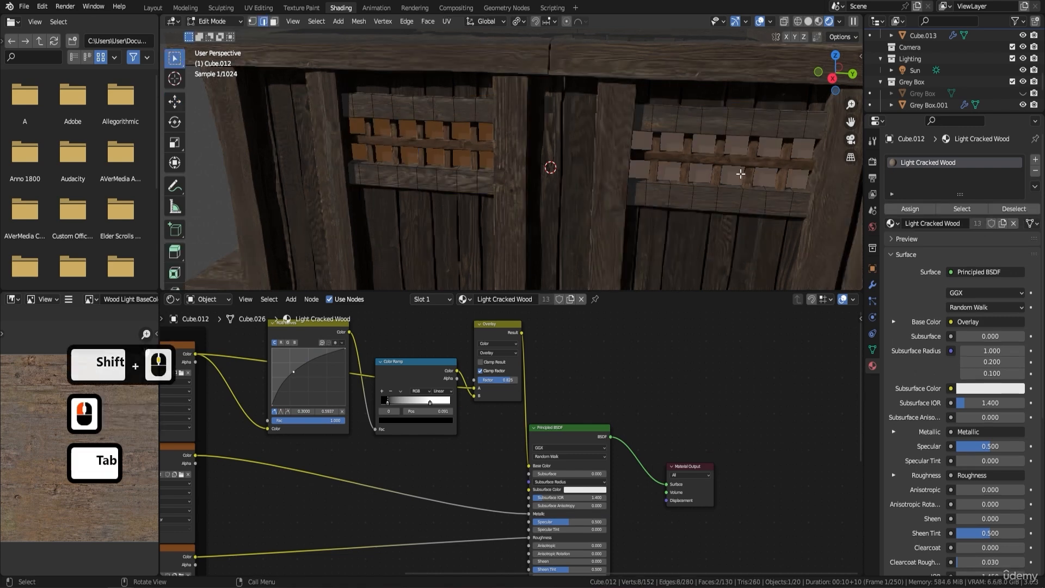
click(491, 170)
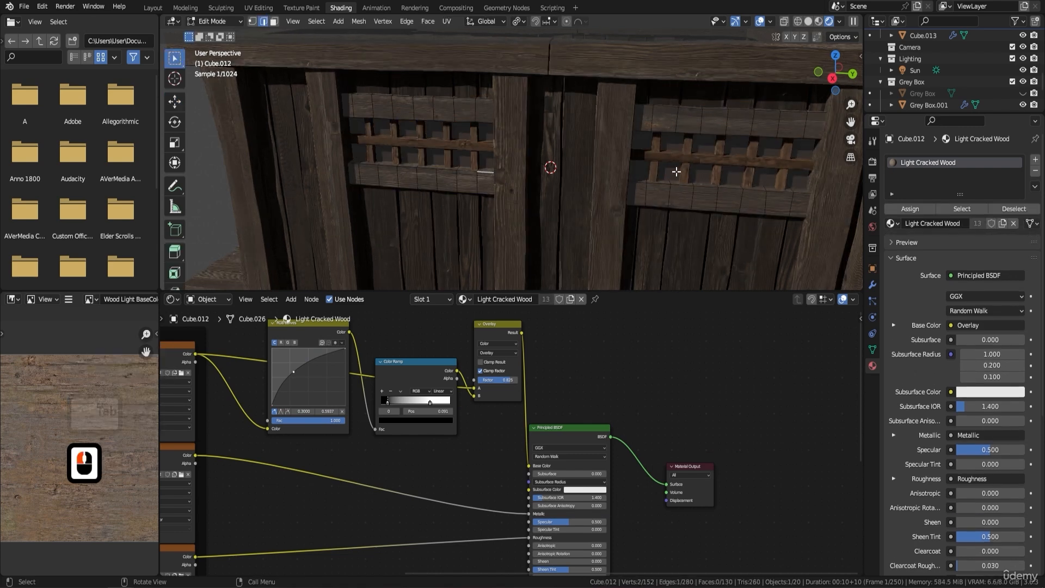
click(274, 21)
click(274, 21)
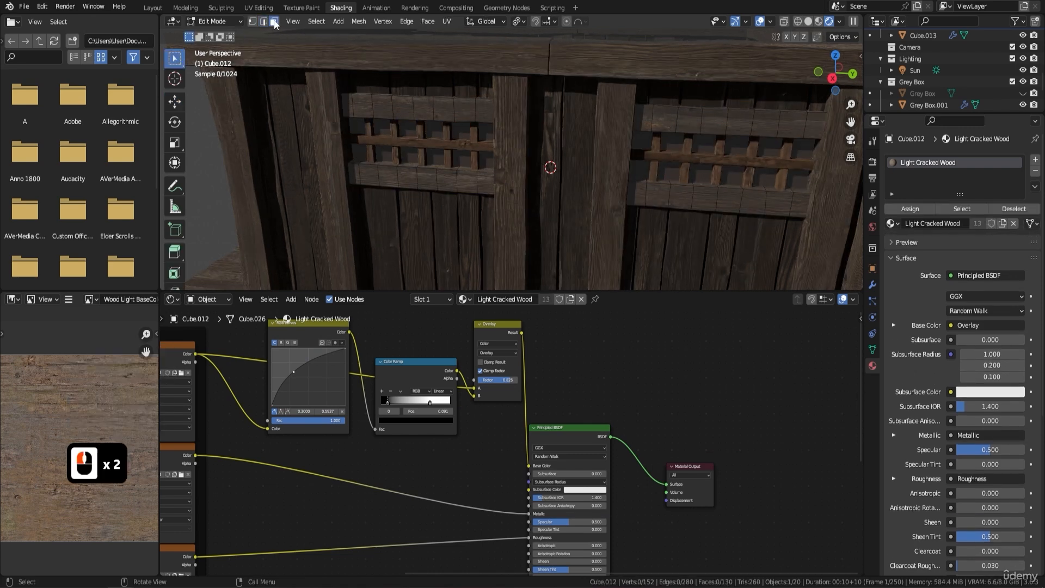
Select the pane faces behind both window lattices and separate them into their own object.
click(485, 159)
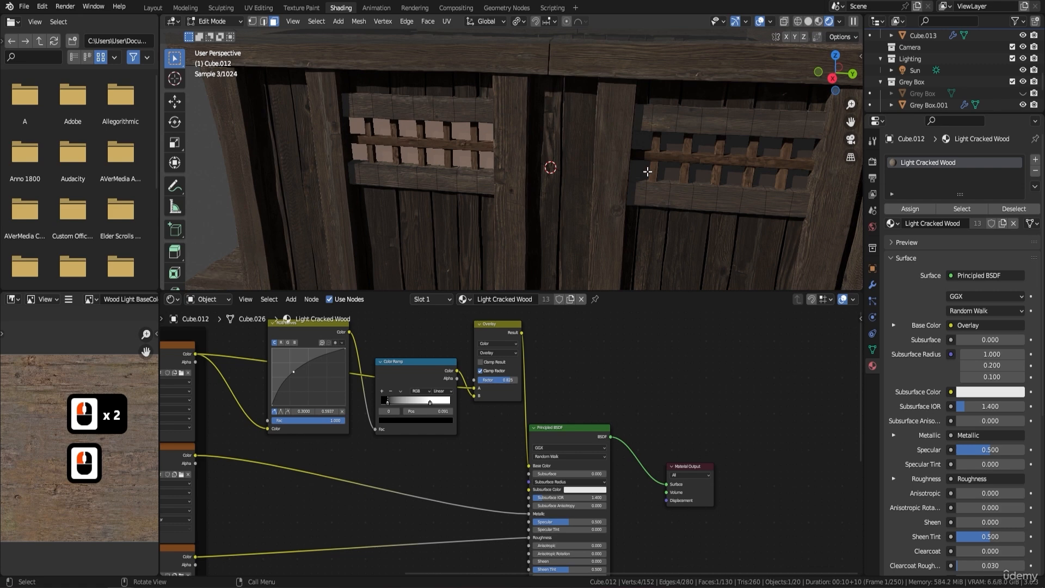
shift+click(674, 170)
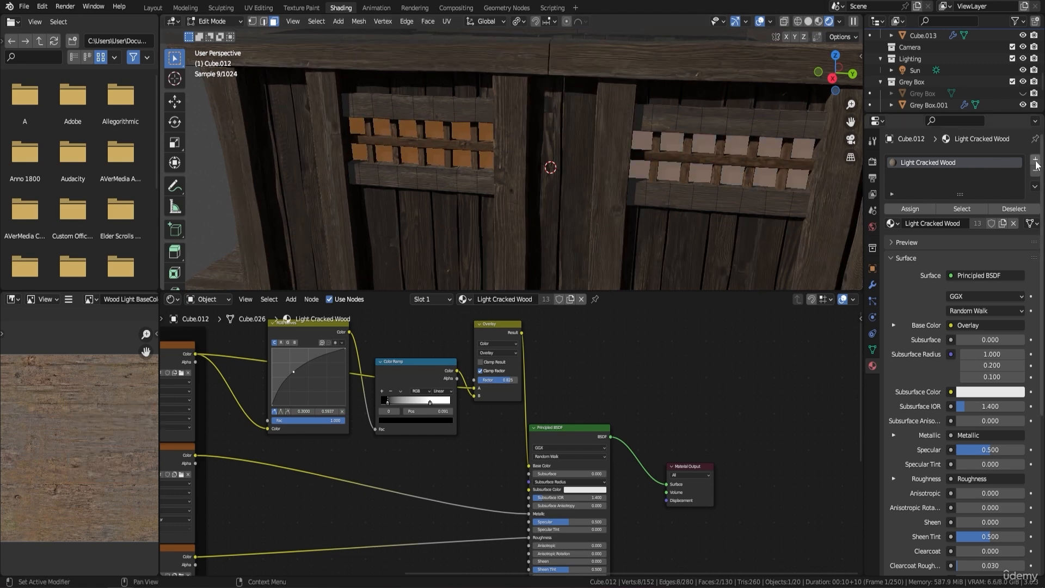
key(p)
click(715, 159)
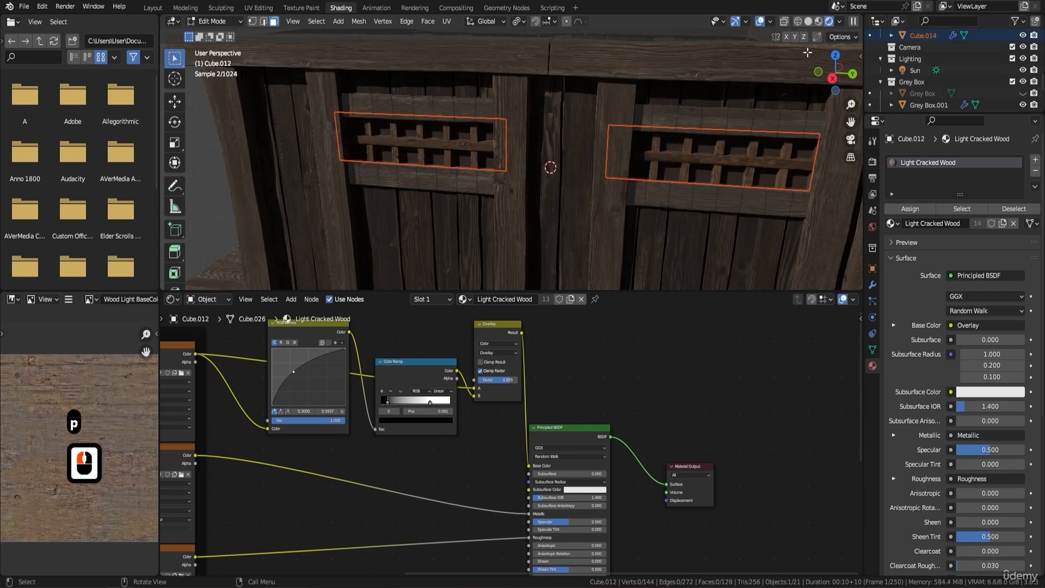
Switch the viewport to Material Preview and unwrap all faces of the separated window pane object.
click(817, 21)
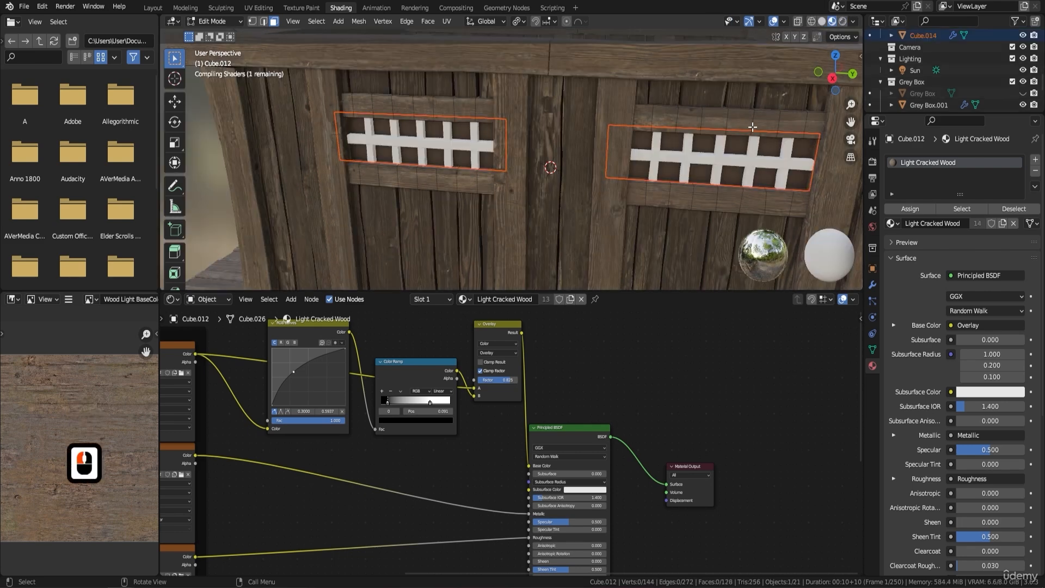
key(Tab)
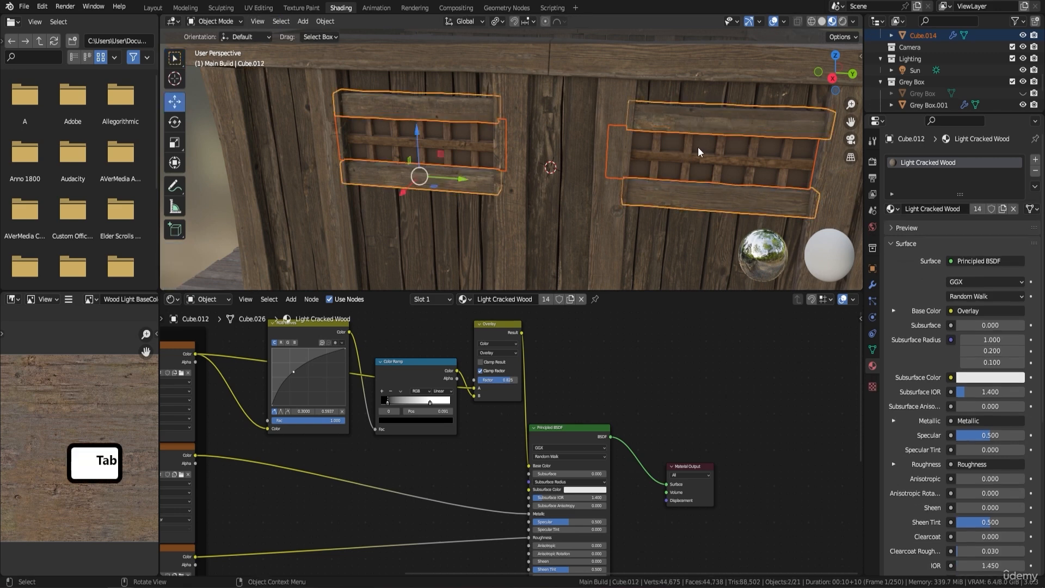
click(672, 141)
key(Tab)
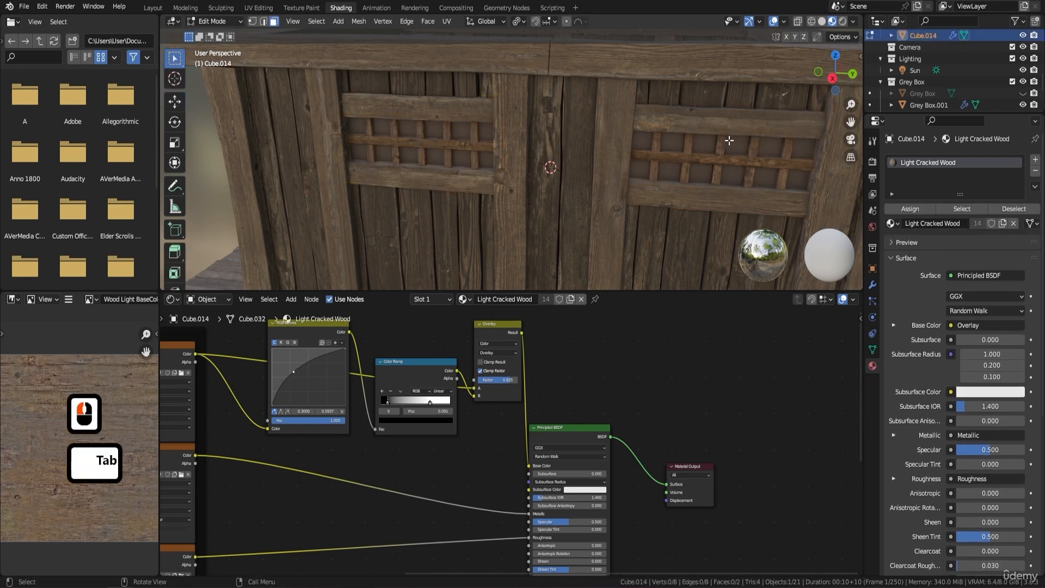
key(a)
key(u)
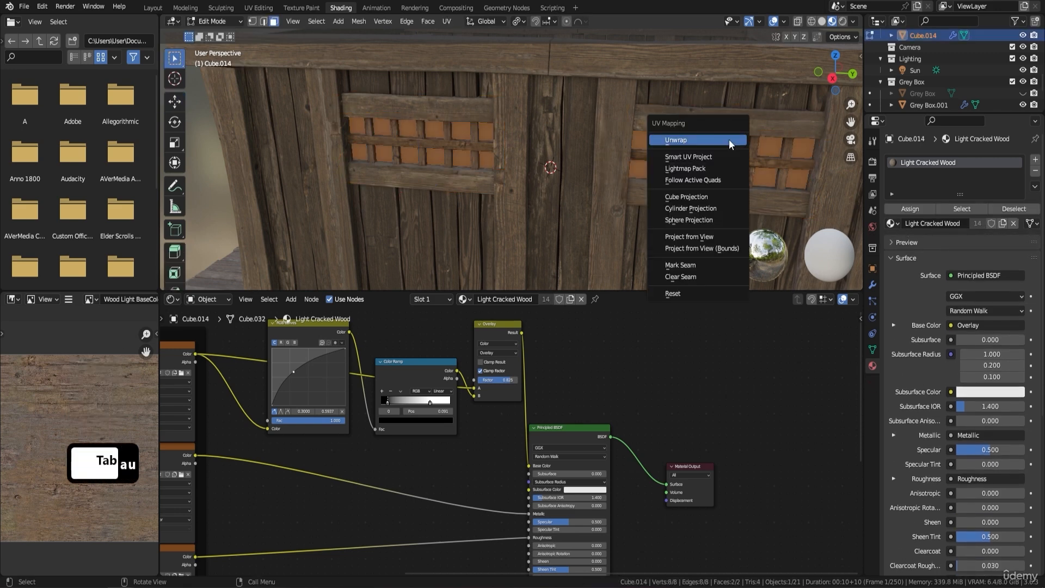
click(729, 141)
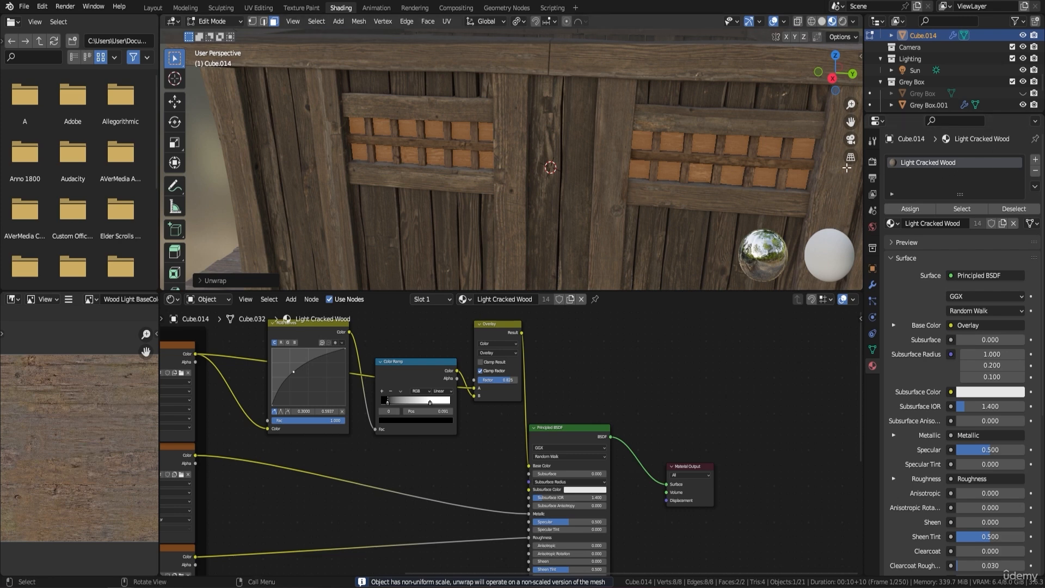
key(Tab)
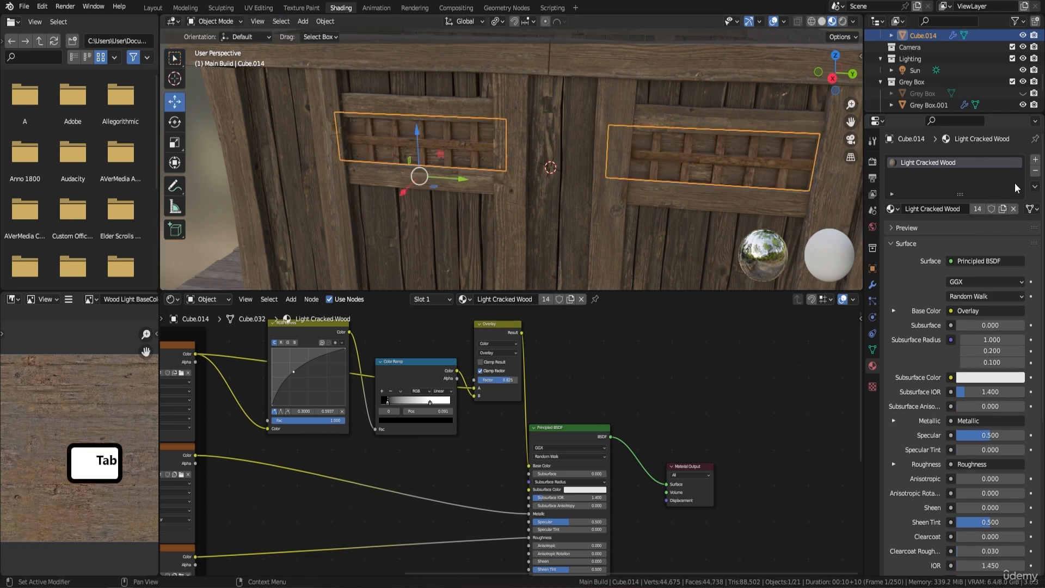
Replace the Light Cracked Wood material on the window panes with a new material named Glass.
click(1035, 170)
click(987, 210)
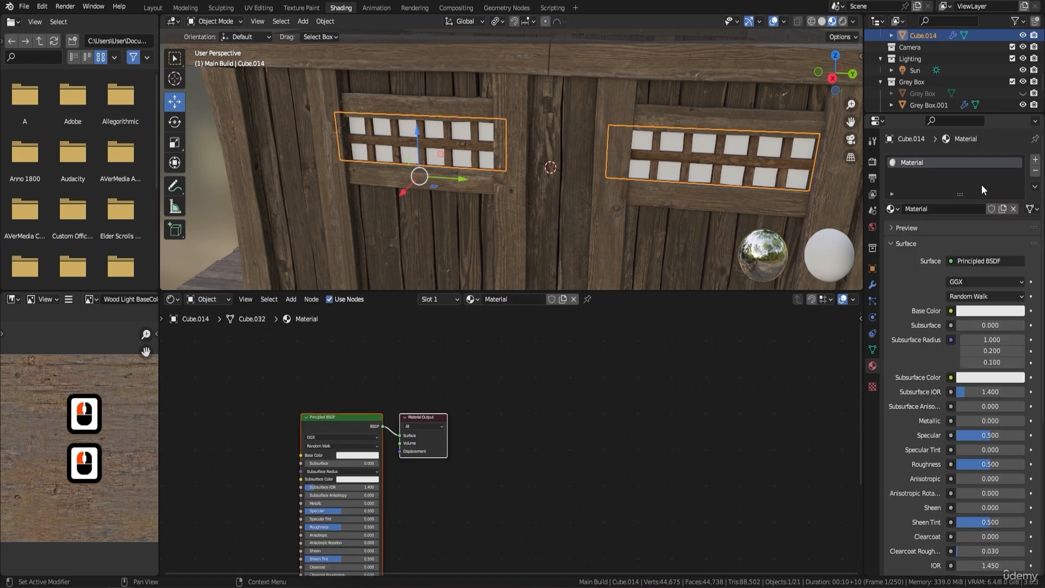
double_click(939, 162)
text(Glass)
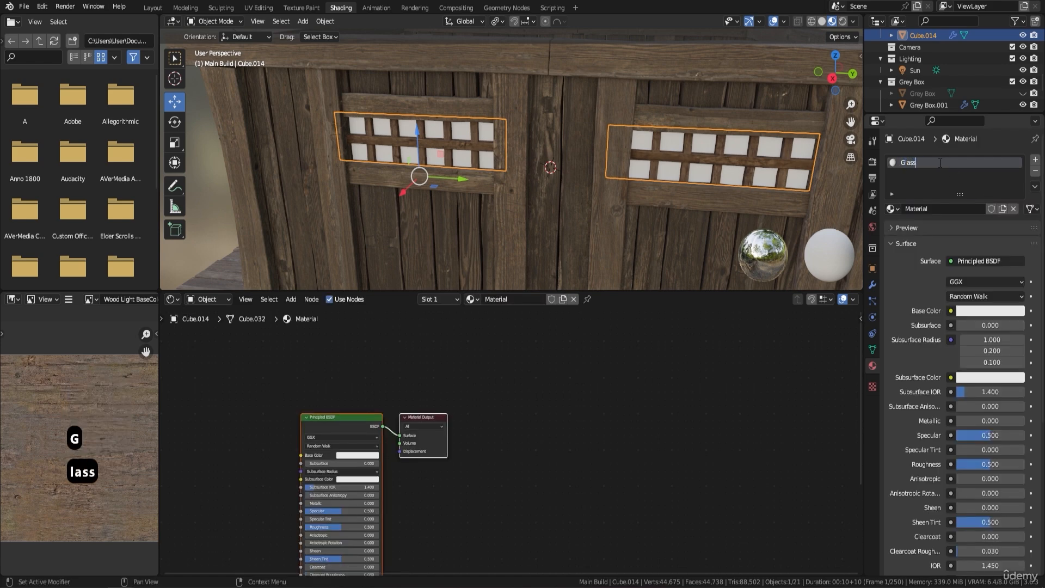
key(Return)
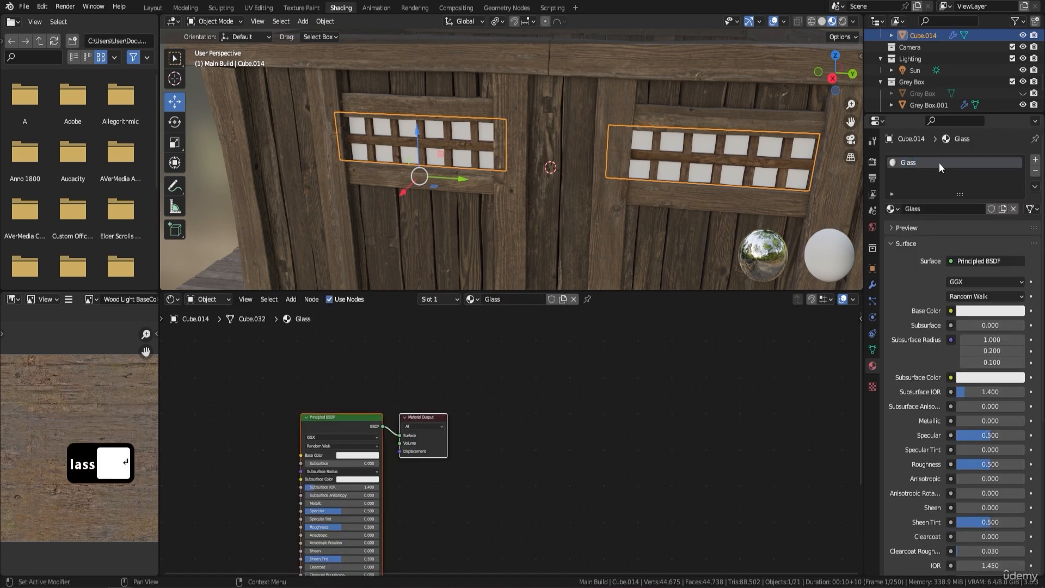
Run Principled Texture Setup on the Glass material's Principled BSDF with all four Glass textures, from Glass BaseColor.png to Glass Roughness.png.
middle_drag(513, 390, 587, 368)
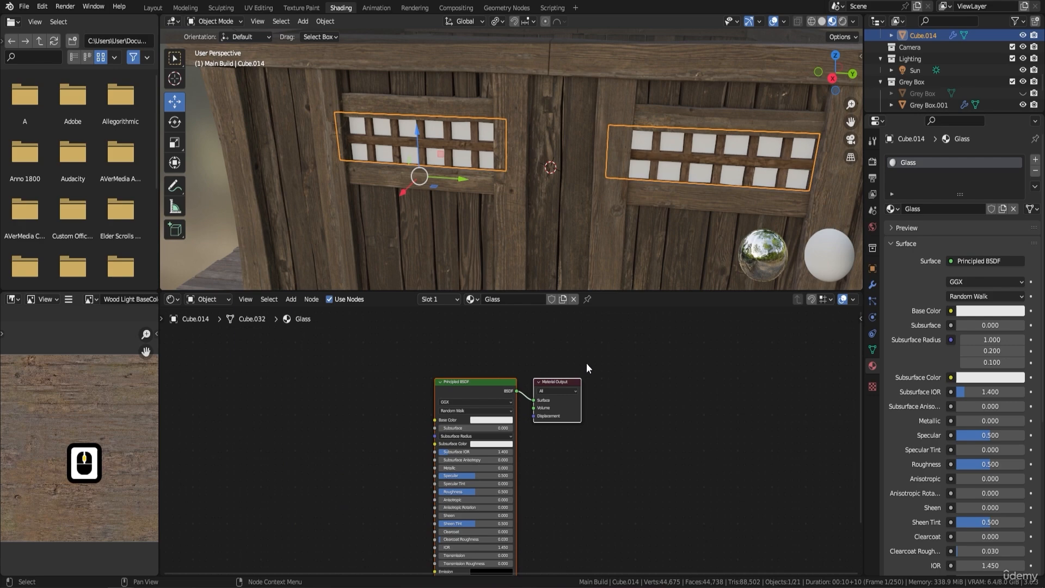
click(483, 383)
key(ctrl+shift+t)
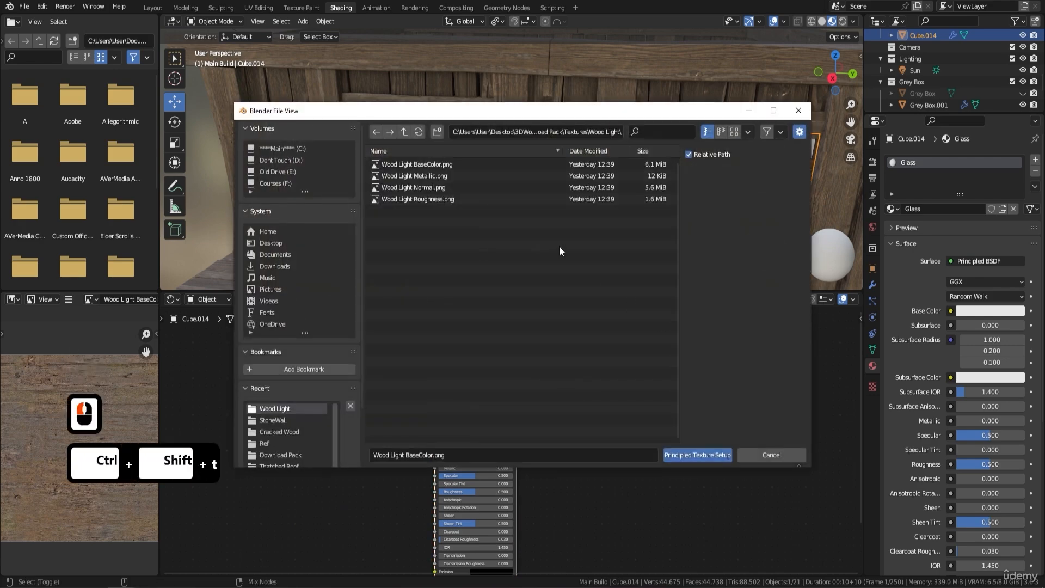
click(404, 132)
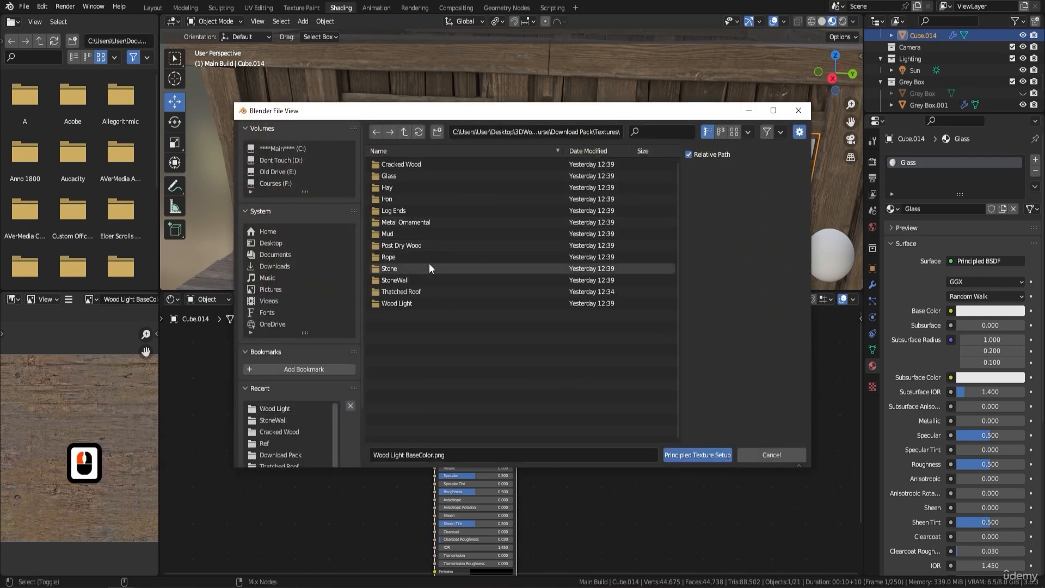
double_click(402, 176)
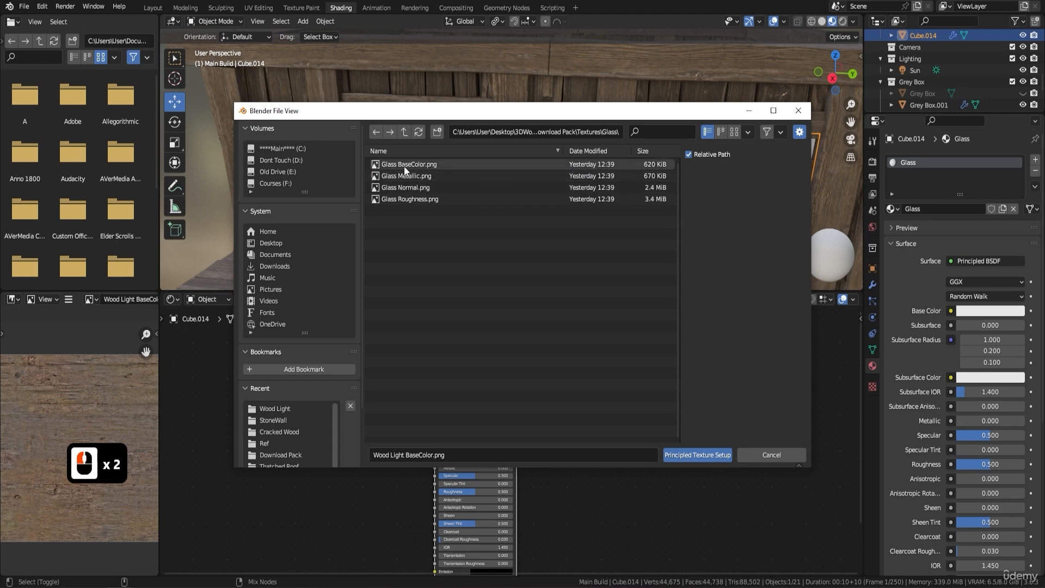
click(403, 165)
shift+click(430, 198)
click(699, 454)
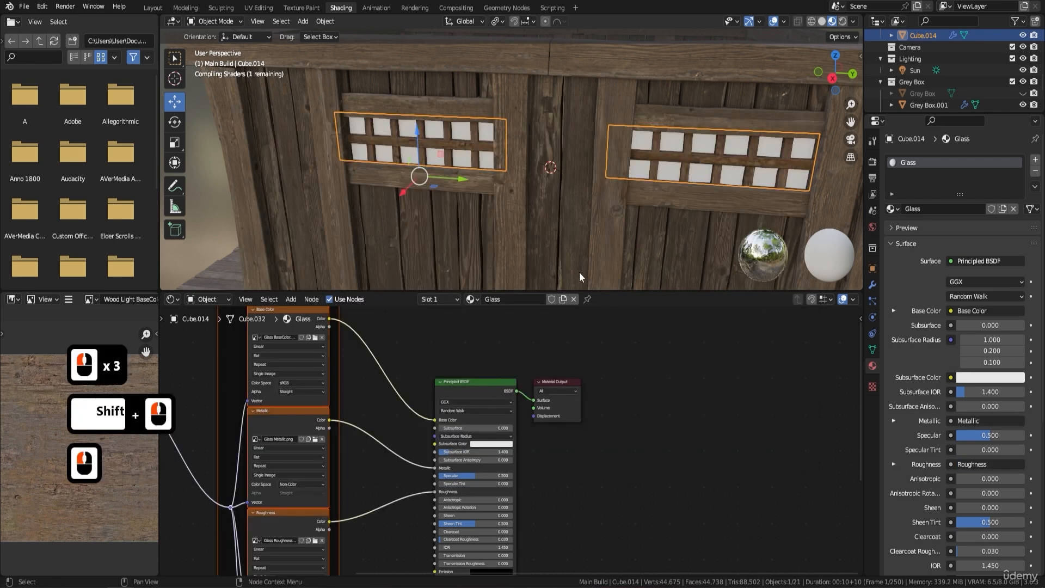
Inspect the glass panes up close with everything deselected, and switch the viewport to Rendered shading to check both windows.
middle_drag(616, 191, 657, 178)
scroll(605, 160, up, 2)
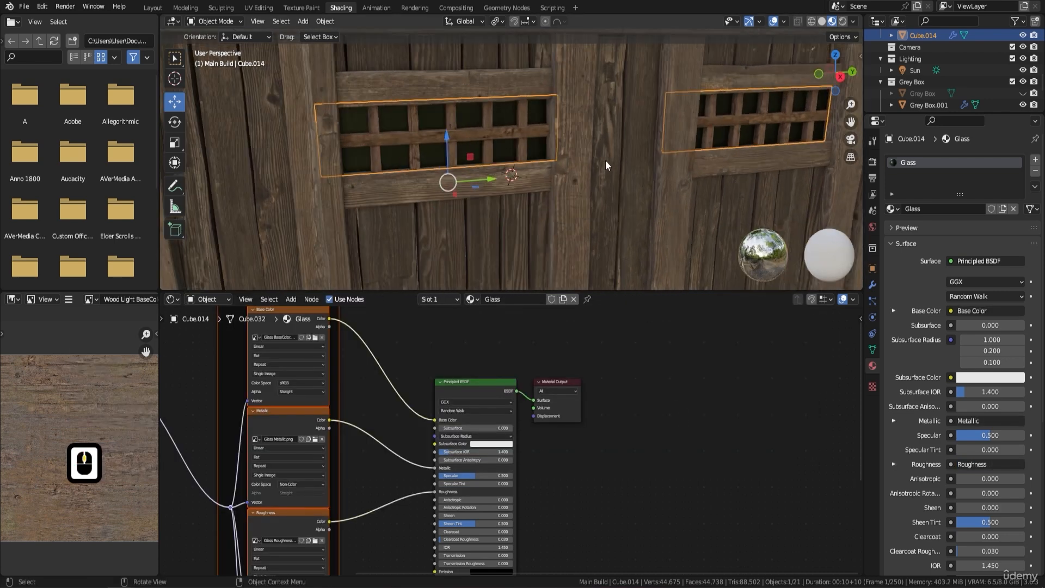
key(a)
key(a)
scroll(606, 157, down, 3)
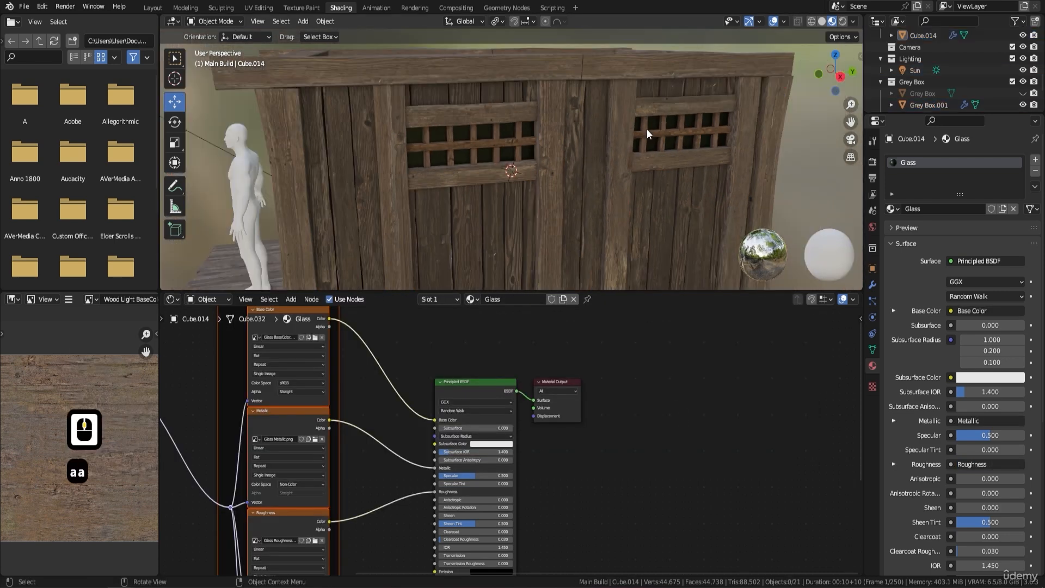
click(842, 21)
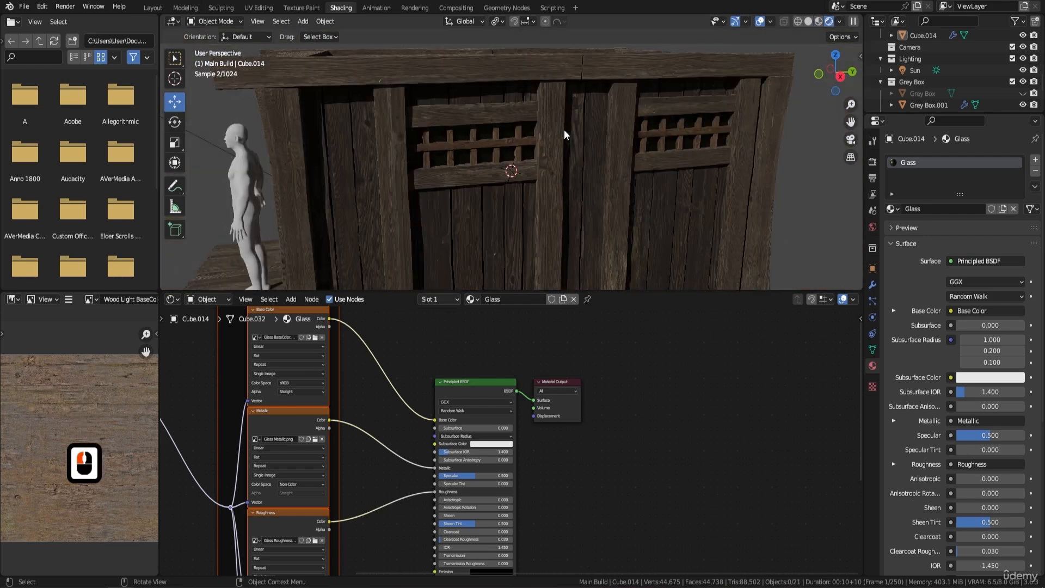
Set the viewport to Solid shading, and return to Object Mode in the Modeling workspace.
scroll(534, 169, down, 4)
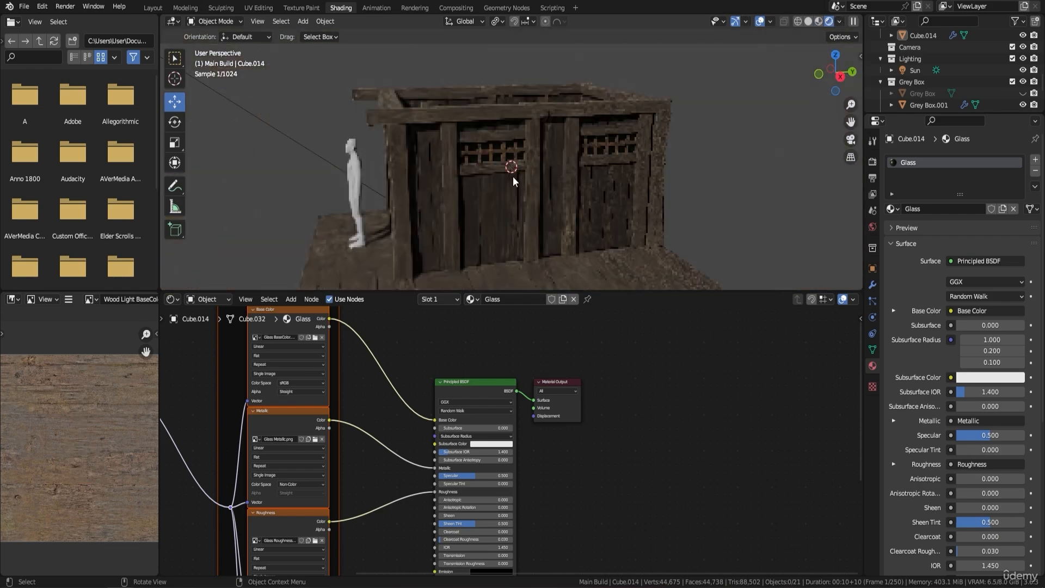
middle_drag(513, 176, 540, 176)
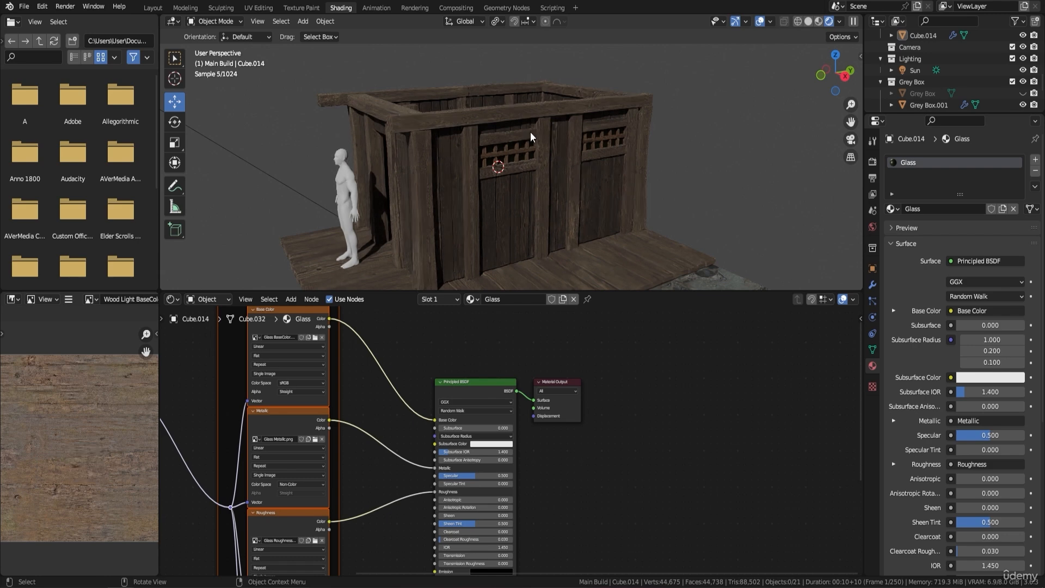
click(808, 24)
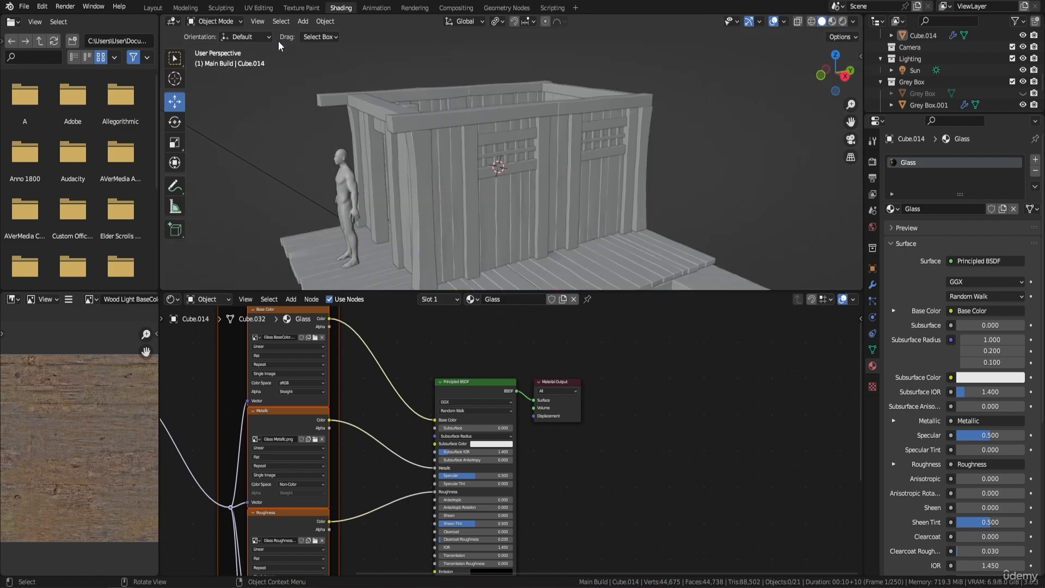
click(185, 8)
scroll(572, 185, down, 4)
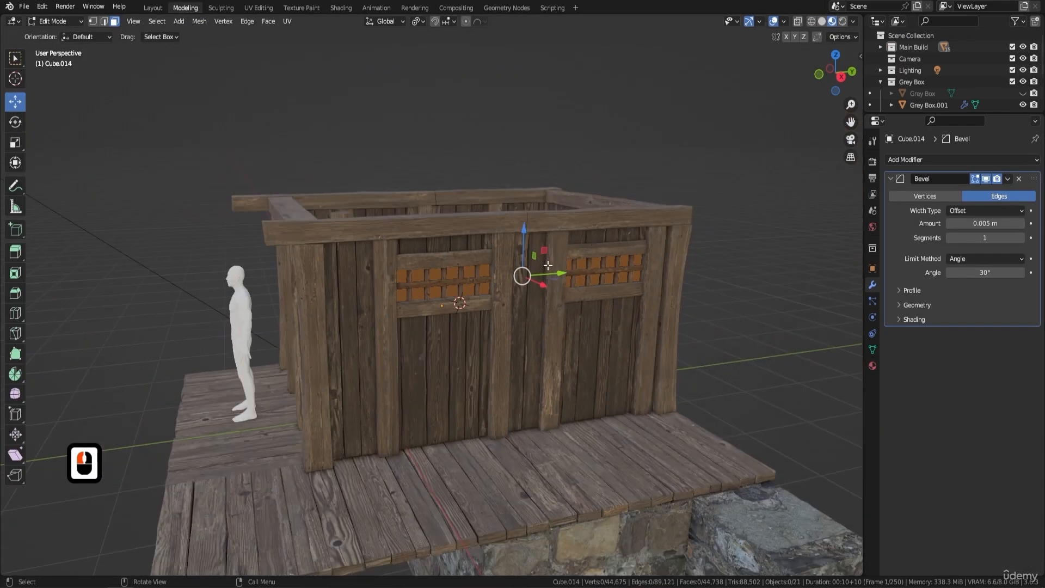
key(Tab)
Save the current Blender file.
middle_drag(578, 277, 597, 285)
click(24, 7)
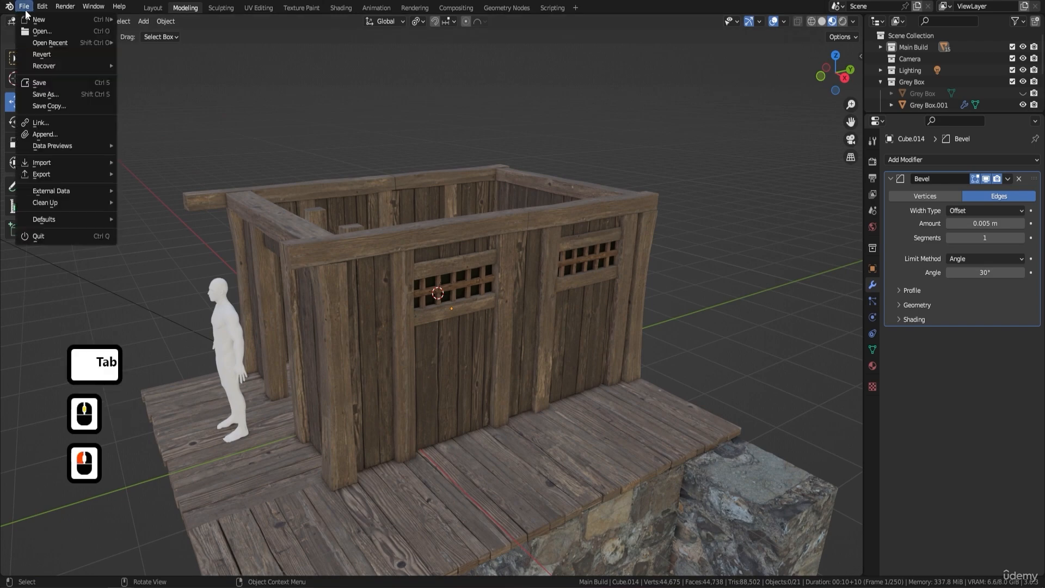
click(41, 85)
key(F9)
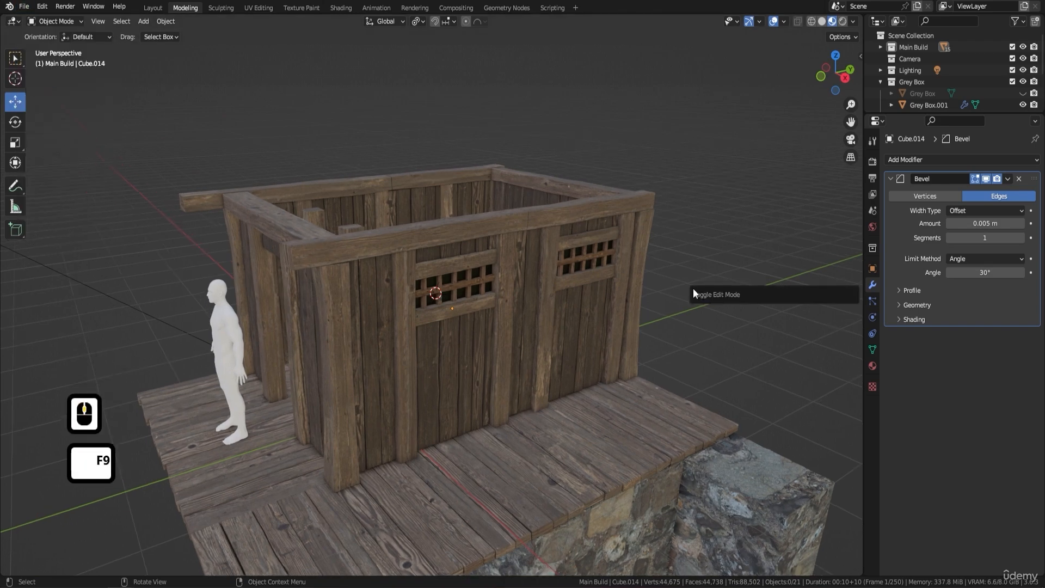
Fill a face between the facing vertical edge loops of the two free-standing interior posts and split it from the posts.
middle_drag(482, 296, 430, 306)
scroll(410, 348, up, 3)
click(340, 293)
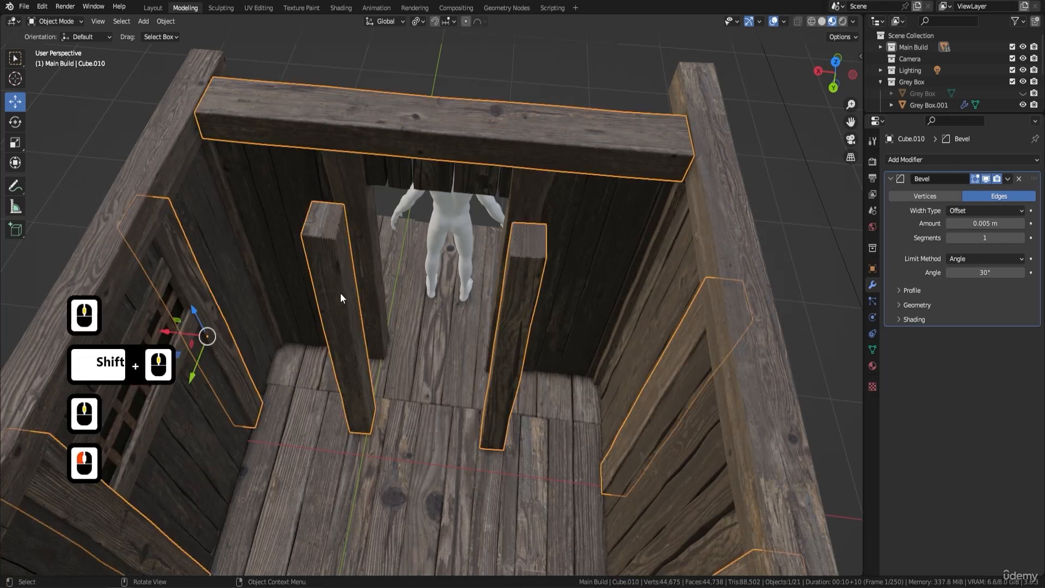
key(Tab)
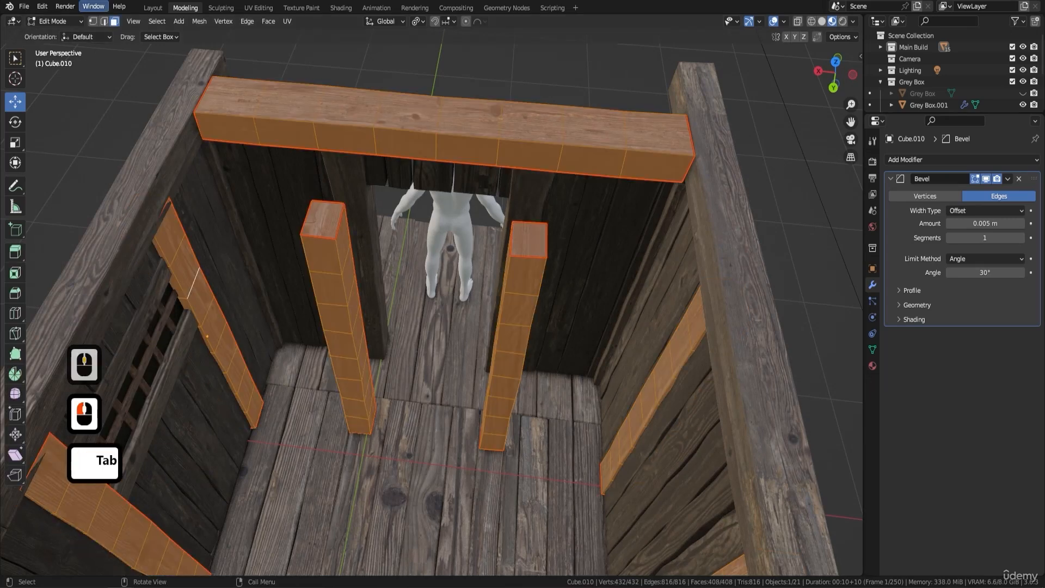
click(103, 22)
click(337, 259)
click(338, 259)
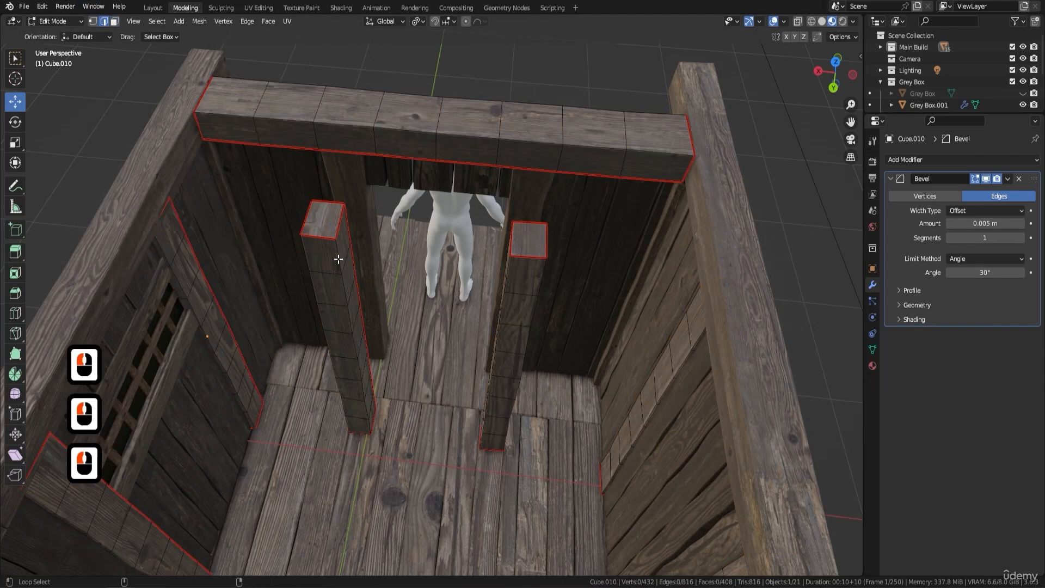
alt+shift+click(338, 259)
alt+shift+click(503, 313)
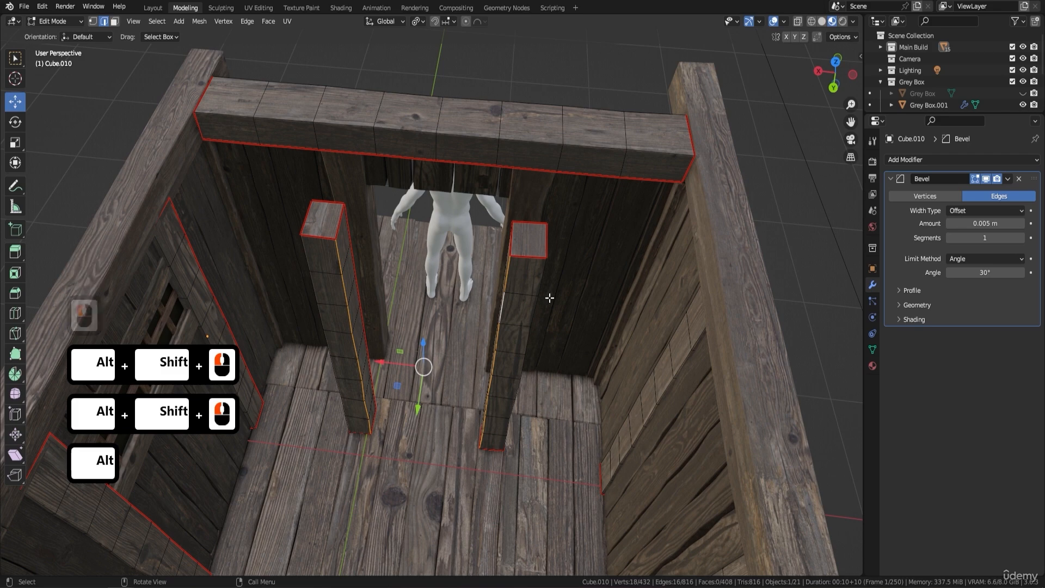
key(f)
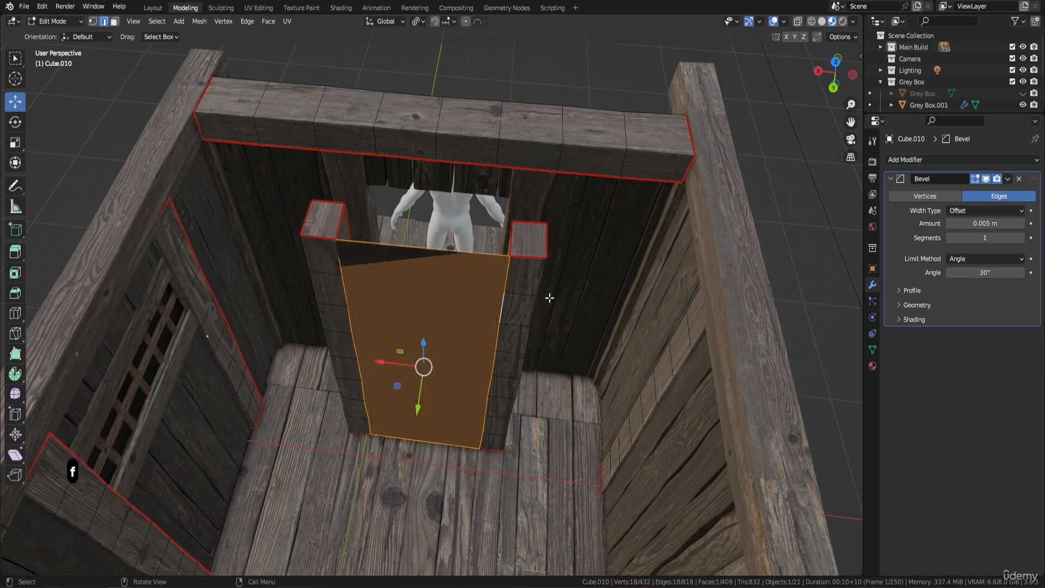
key(y)
Move the split face about -2.12 m along Y so it stands clear in front of the building.
middle_drag(548, 296, 438, 254)
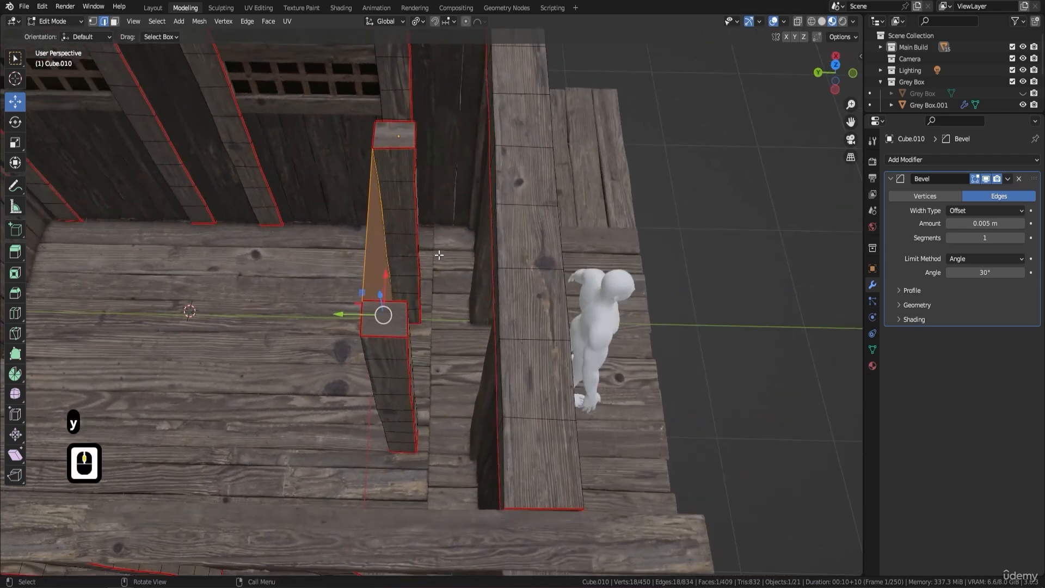
shift+middle_drag(401, 188, 397, 194)
drag(342, 317, 637, 317)
middle_drag(679, 306, 552, 243)
shift+middle_drag(551, 242, 568, 202)
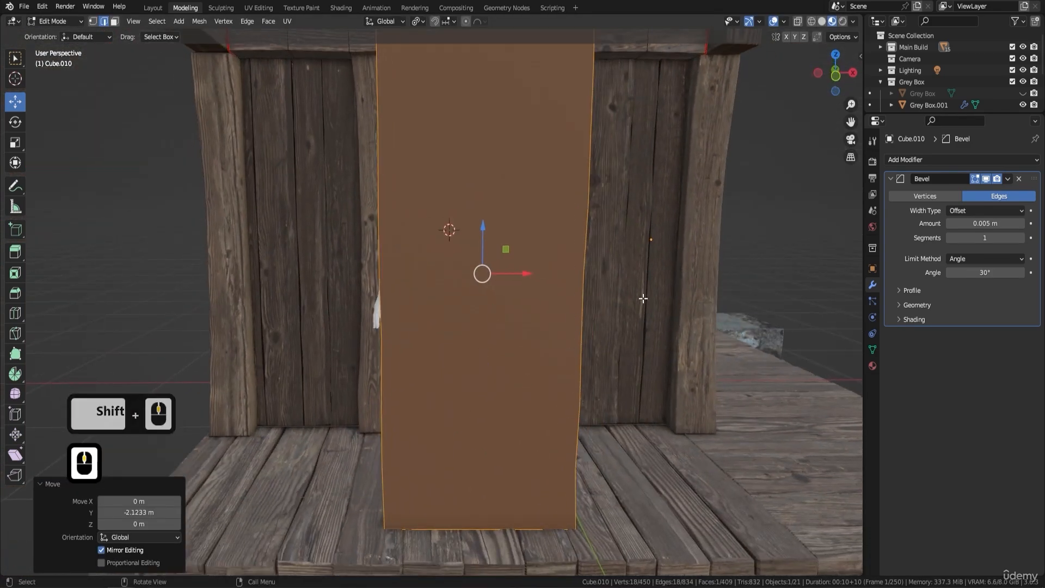
middle_drag(642, 298, 499, 329)
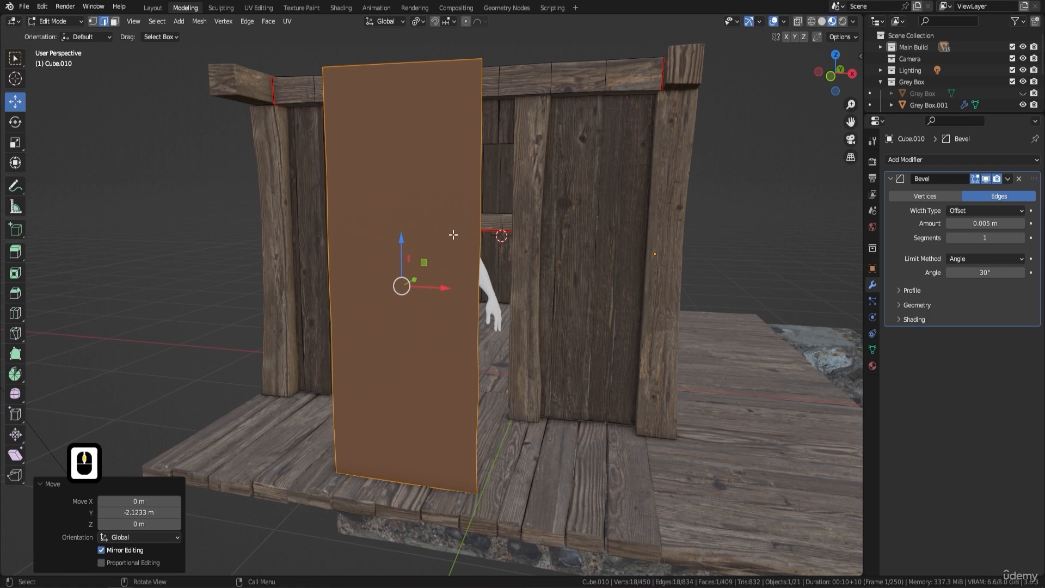
Try triangulating the large split face in Face select mode, and undo the triangulation.
right_click(477, 189)
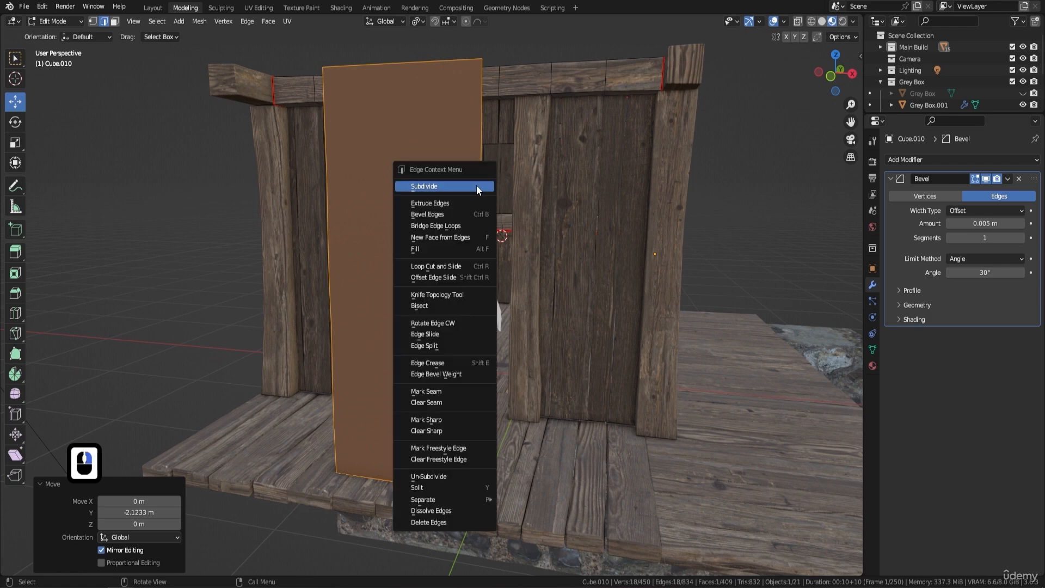
click(116, 22)
click(375, 188)
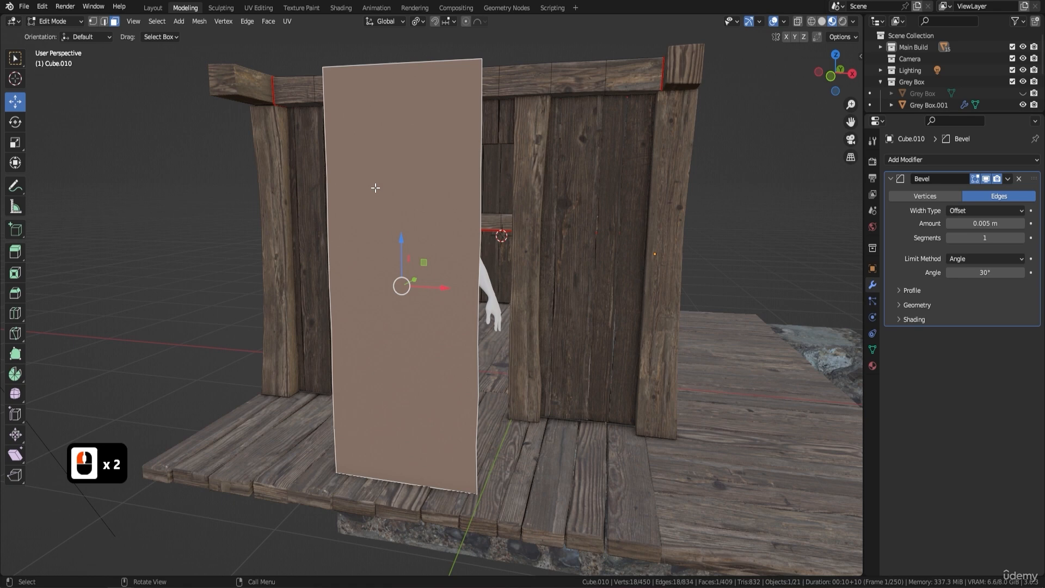
right_click(445, 229)
click(446, 326)
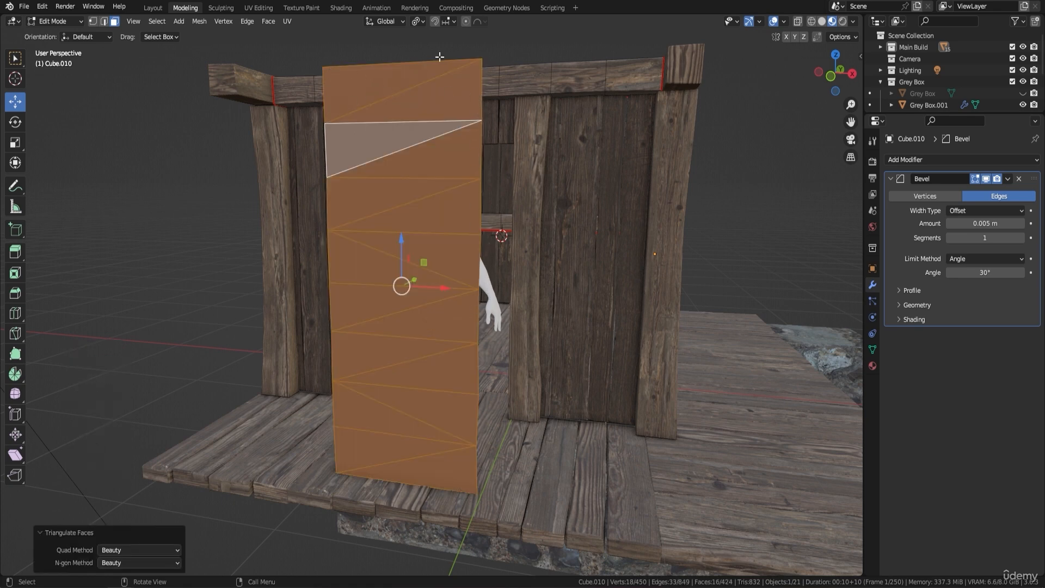
key(ctrl+z)
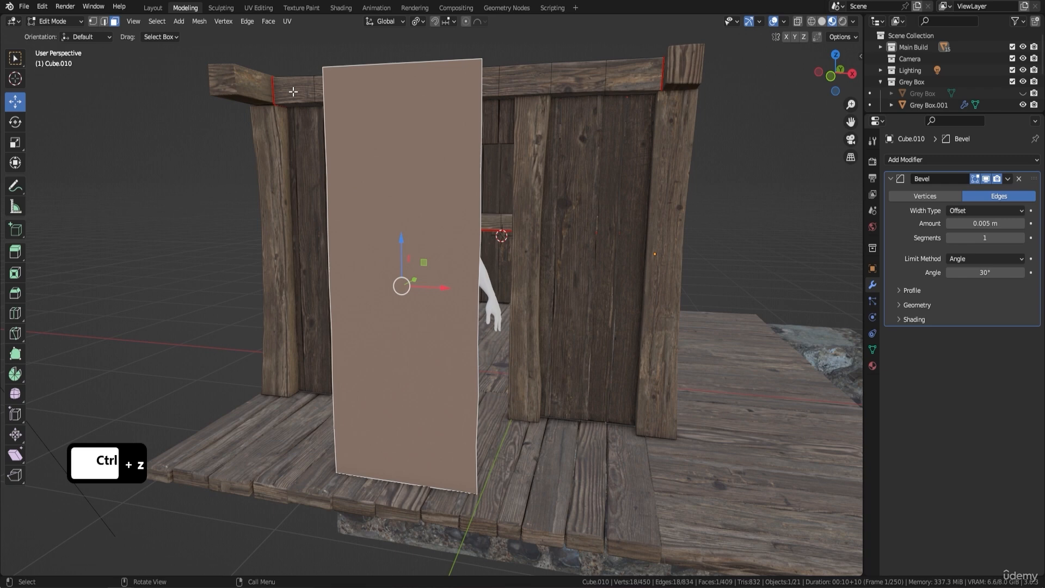
Examine the vertices along both long sides of the split face in Vertex select mode.
click(96, 26)
middle_drag(367, 162, 387, 161)
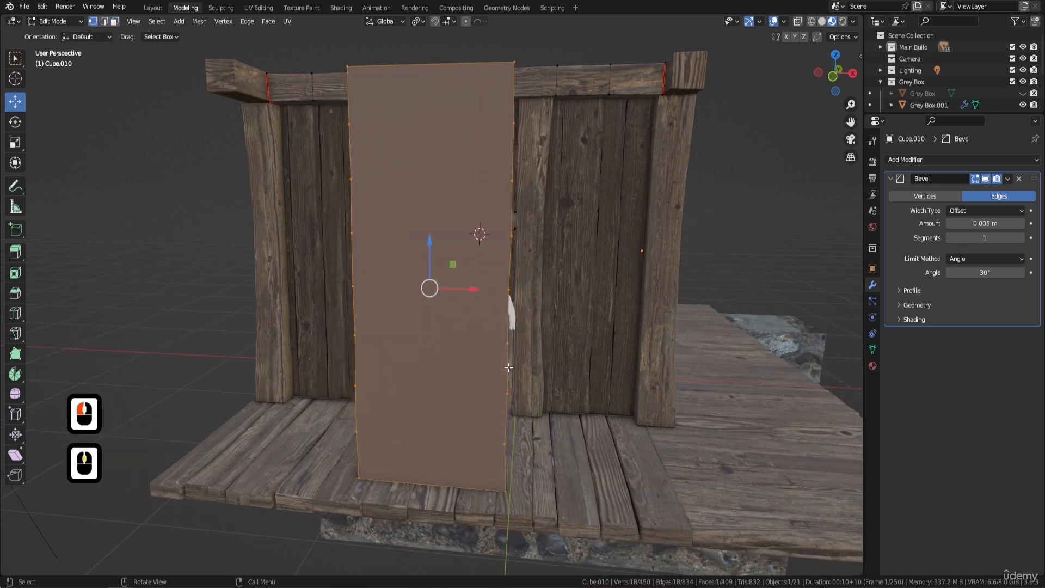
middle_drag(528, 370, 555, 276)
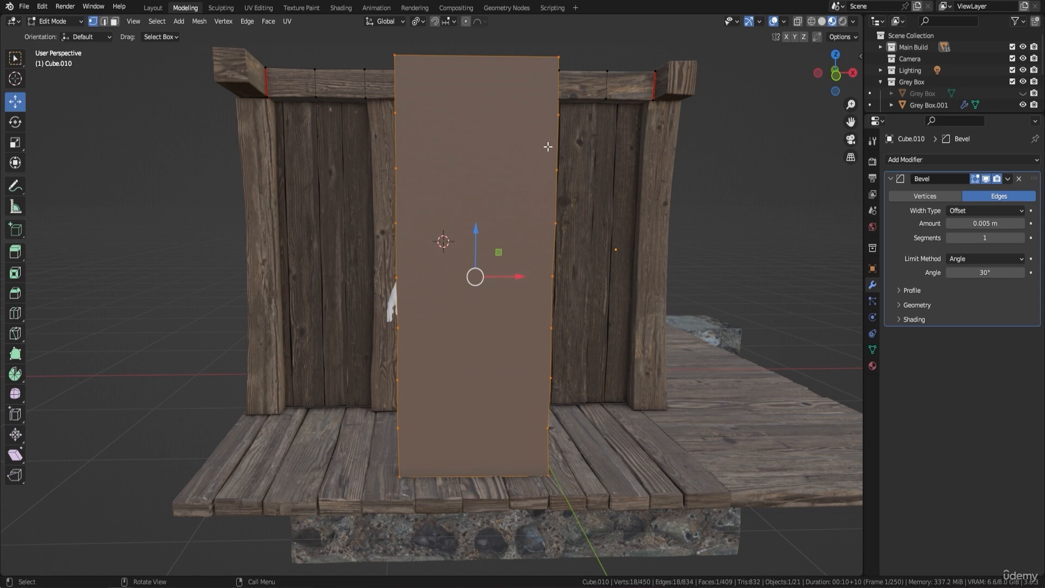
middle_drag(580, 212, 582, 215)
middle_drag(553, 256, 349, 183)
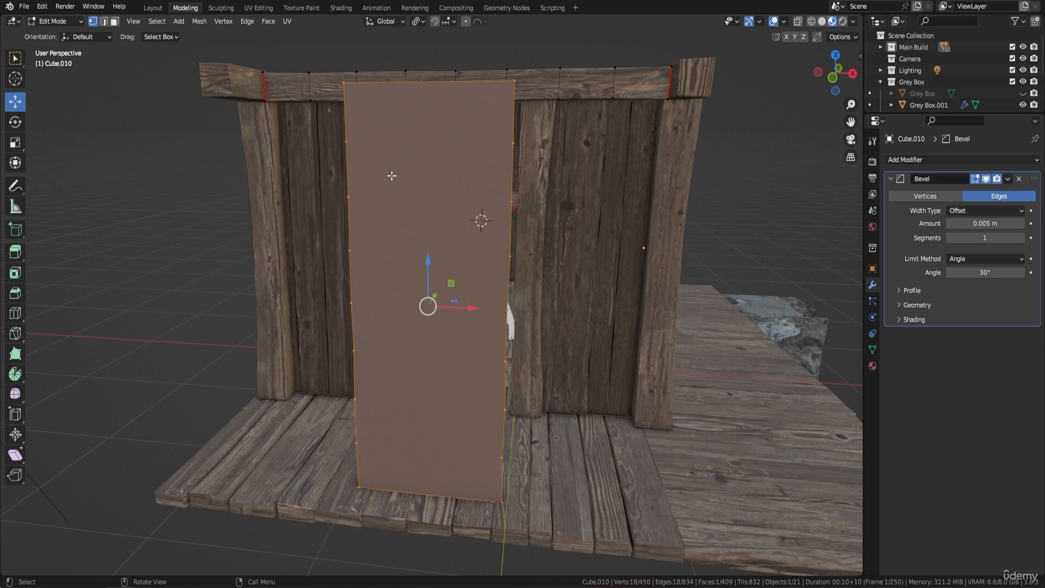
right_click(462, 143)
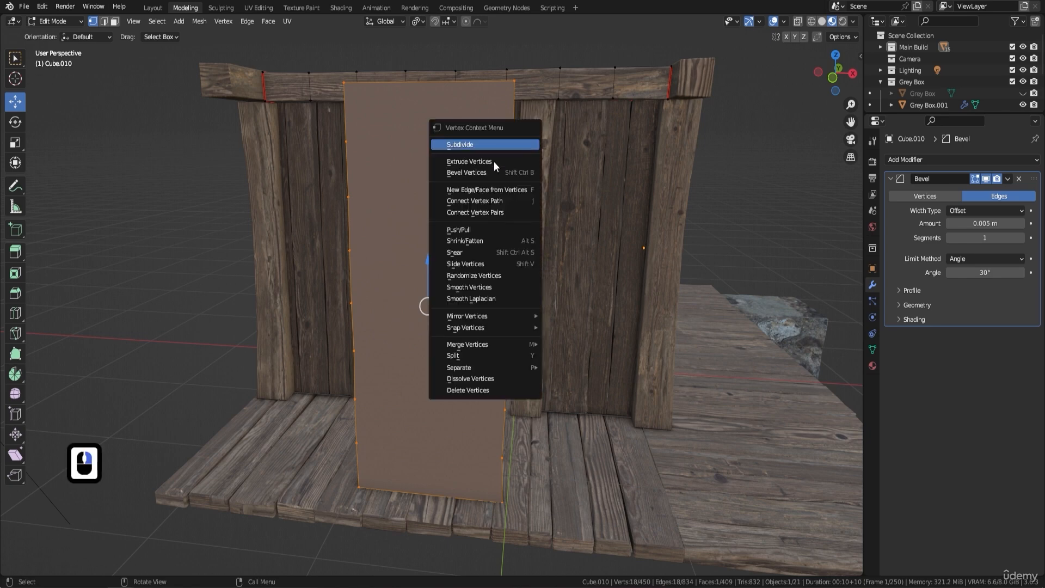
mouse_move(494, 315)
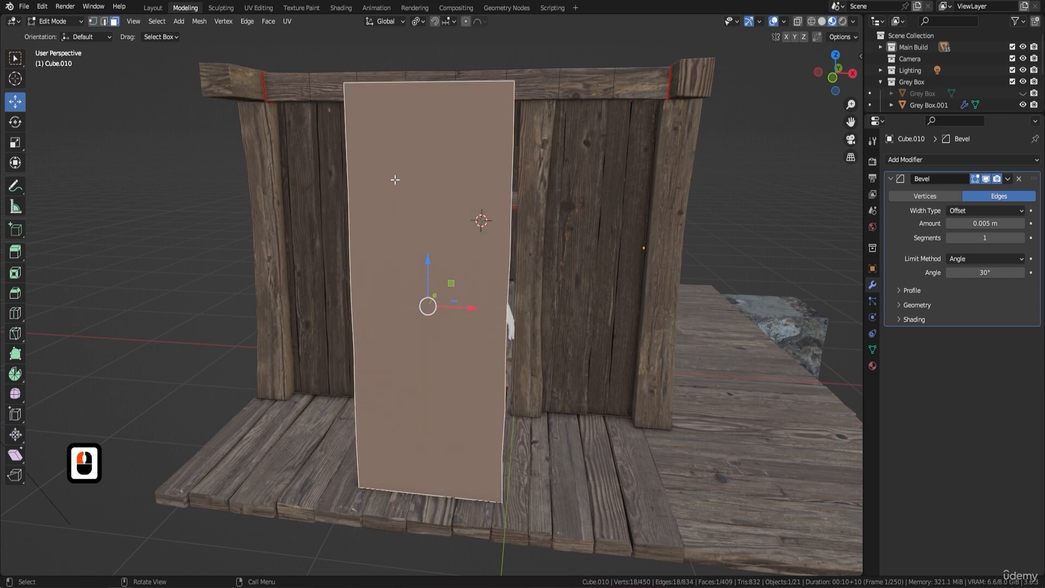
Triangulate the split face and convert the resulting triangles to quads.
click(114, 22)
right_click(393, 180)
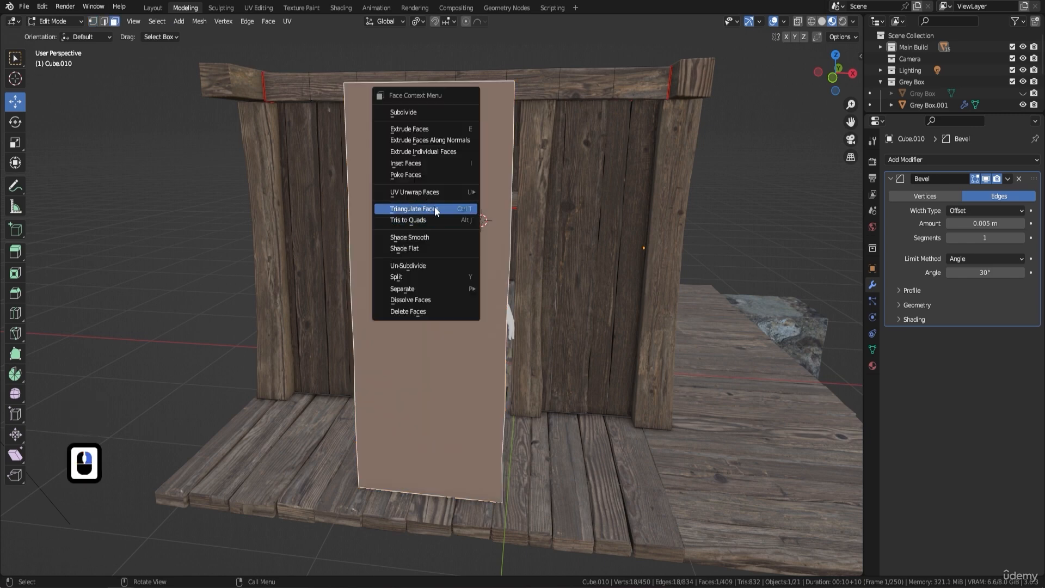
click(427, 208)
right_click(467, 179)
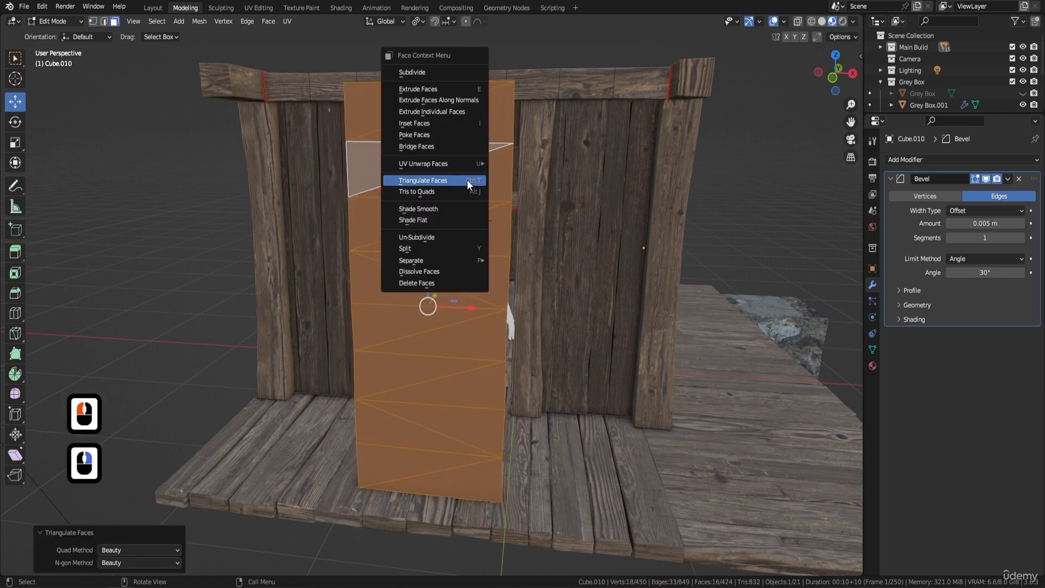
click(442, 188)
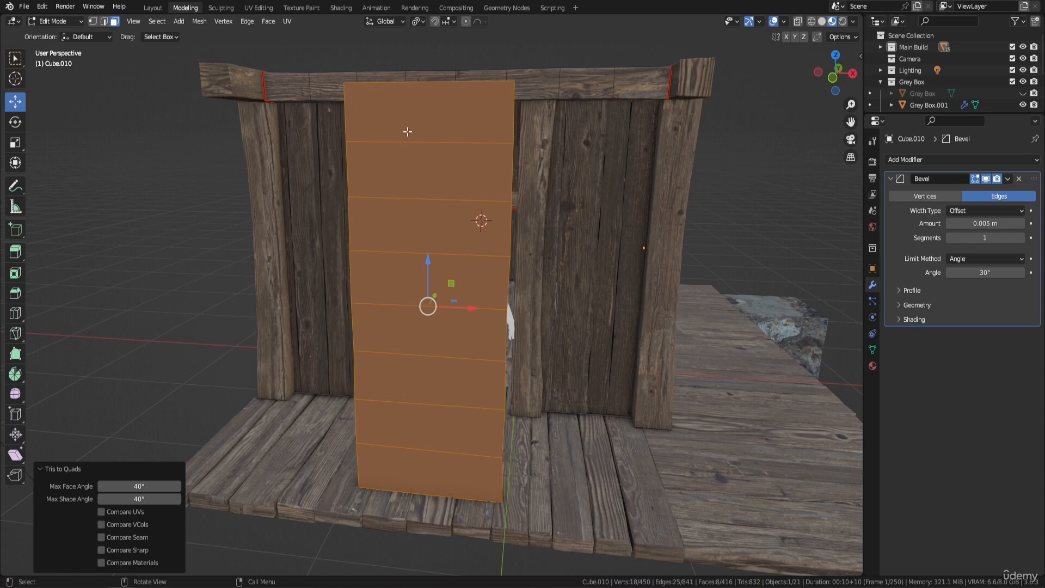
Simplify the striped face into one plain face with a Limited Dissolve at a 5° maximum angle.
middle_drag(544, 218, 546, 257)
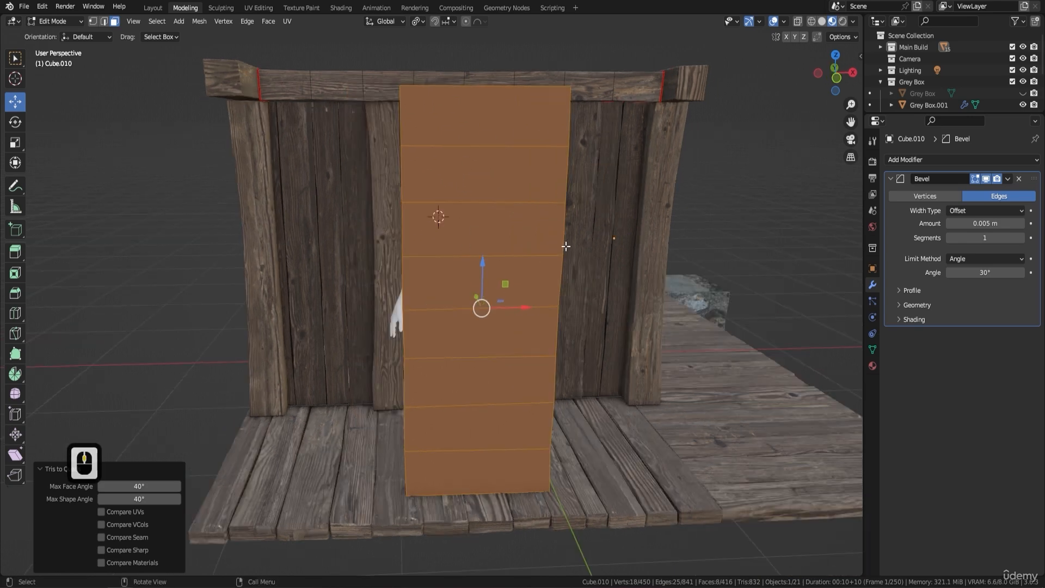
key(Delete)
click(541, 324)
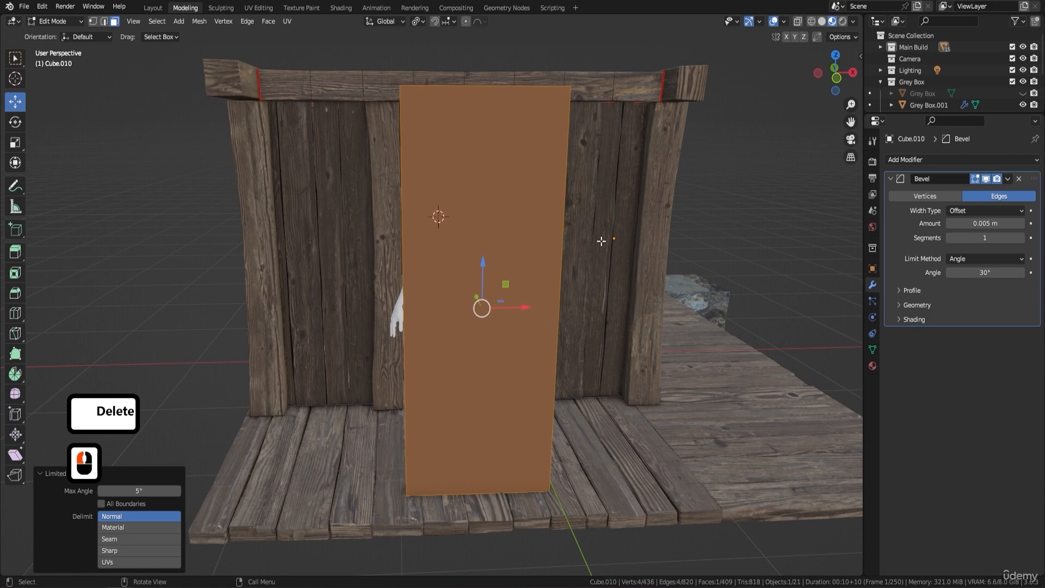
middle_drag(601, 241, 532, 160)
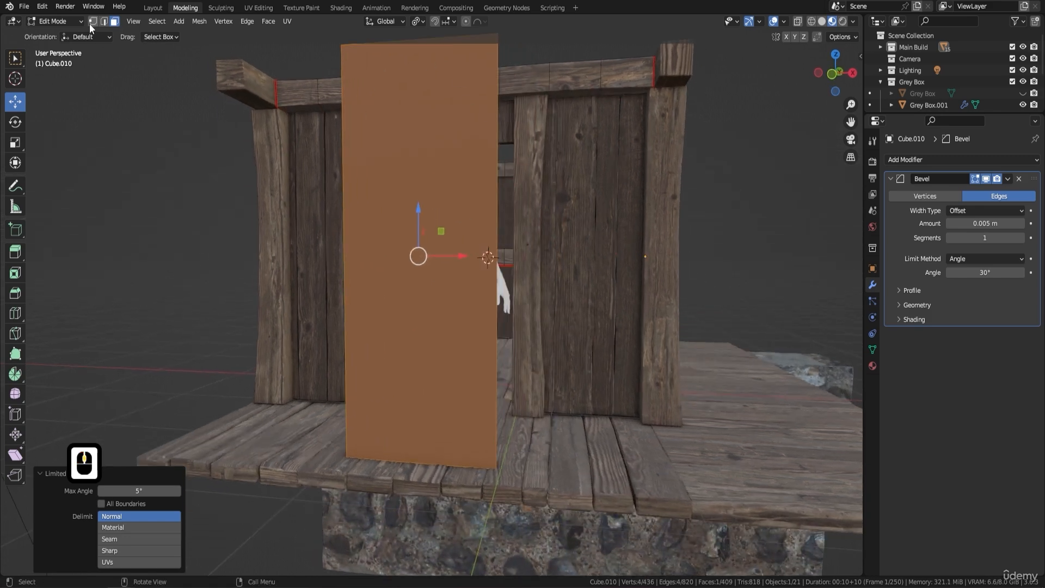
Cut the plain face into vertical strips with four evenly spaced loop cuts, using Vertex select mode.
click(93, 22)
middle_drag(473, 128, 460, 152)
middle_drag(490, 192, 505, 169)
middle_drag(485, 397, 537, 329)
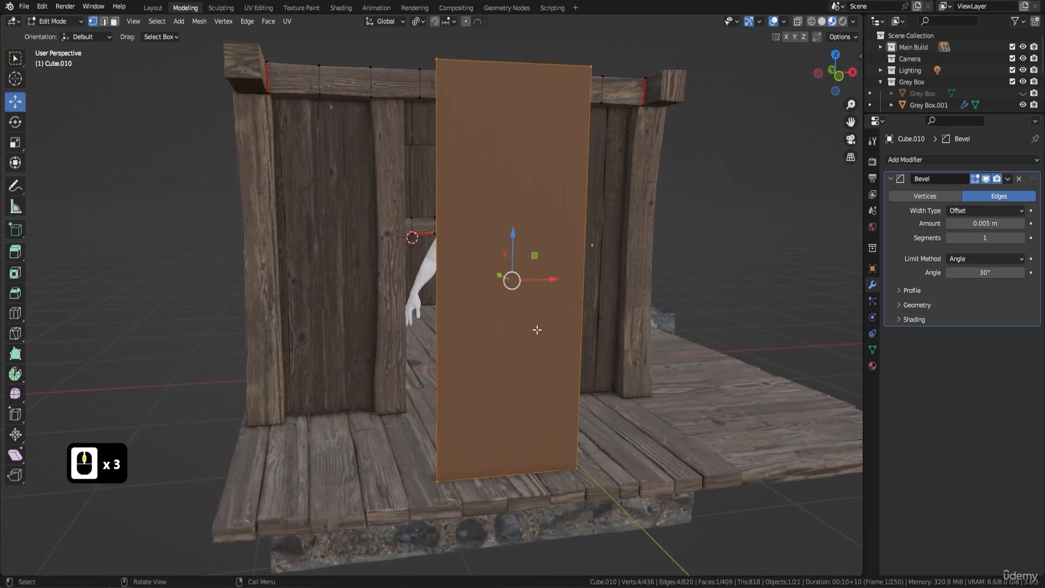
shift+middle_drag(570, 197, 500, 239)
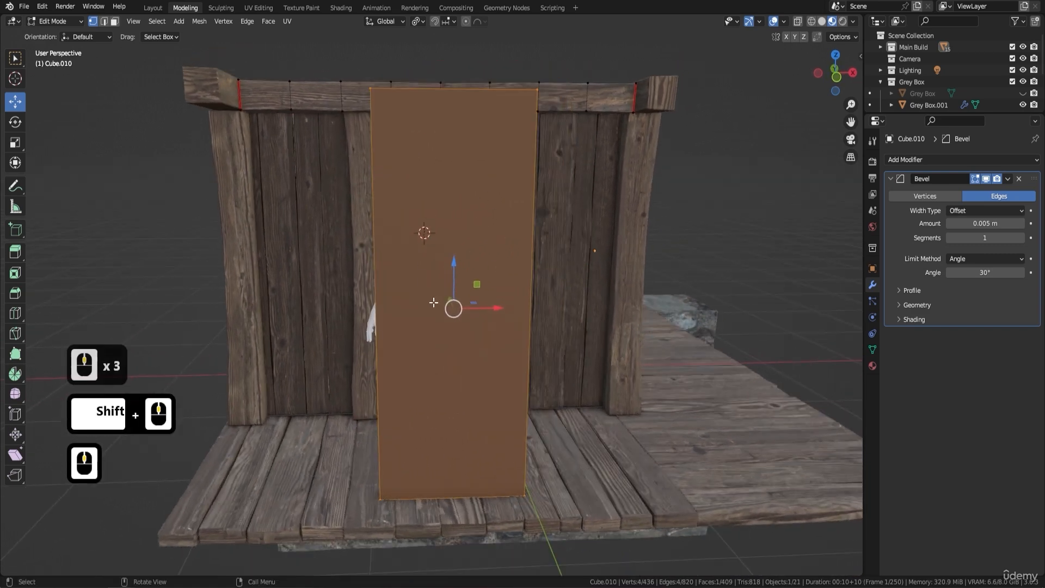
key(ctrl+r)
scroll(454, 107, up, 3)
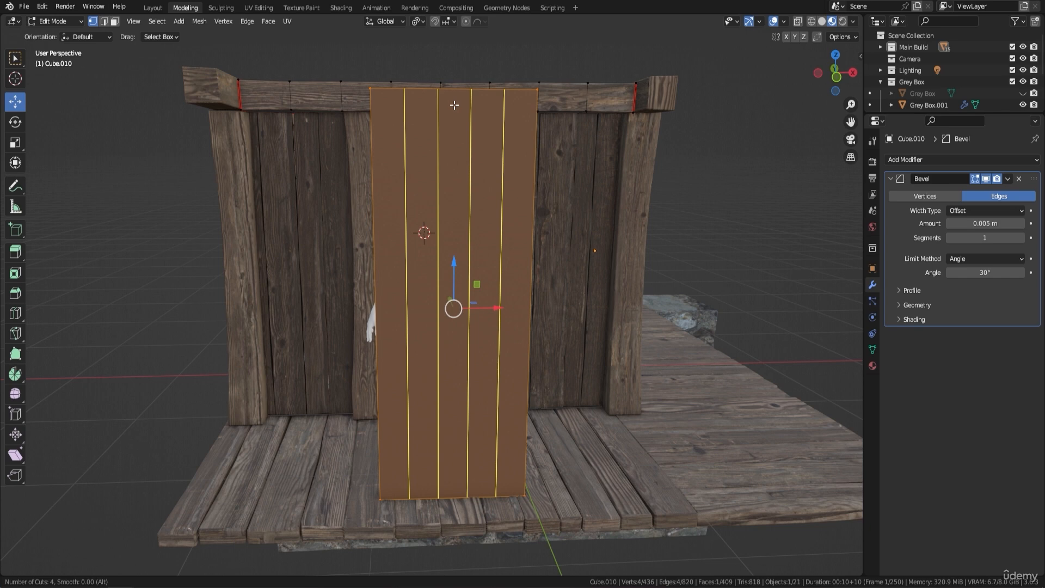
click(454, 105)
right_click(454, 105)
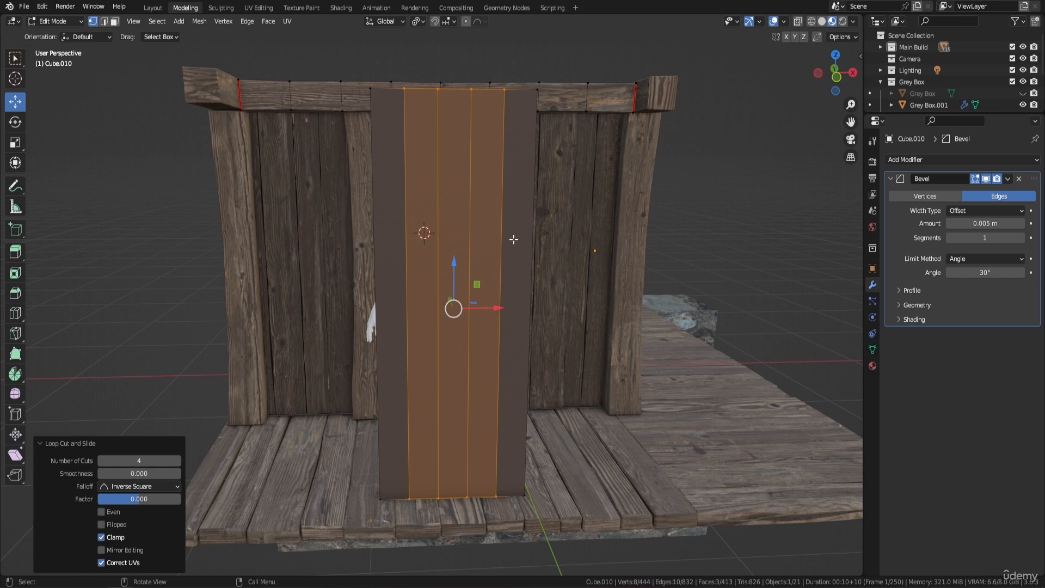
Add seven evenly spaced horizontal loop cuts across the vertical strips to form a grid.
middle_drag(519, 199, 438, 291)
key(ctrl+r)
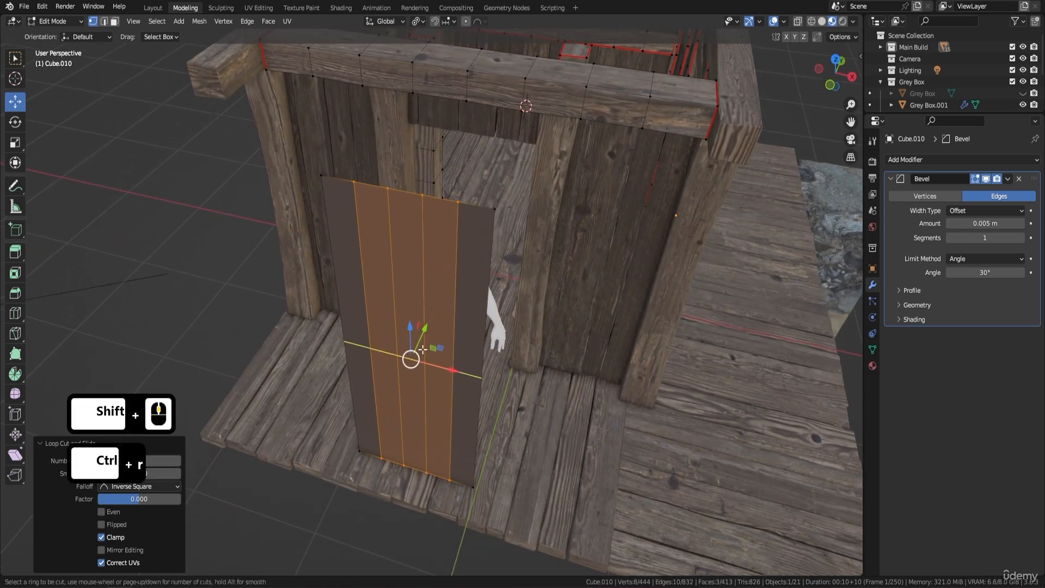
scroll(423, 349, up, 2)
click(422, 349)
click(423, 350)
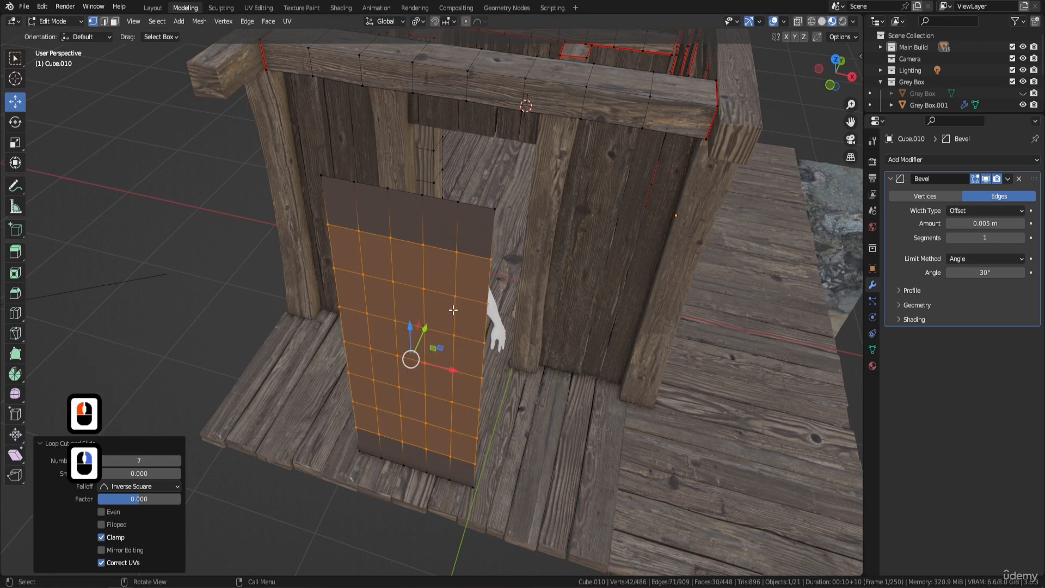
Mark the four vertical edge loops of the gridded door panel as seams, using Edge select mode.
middle_drag(423, 349, 486, 233)
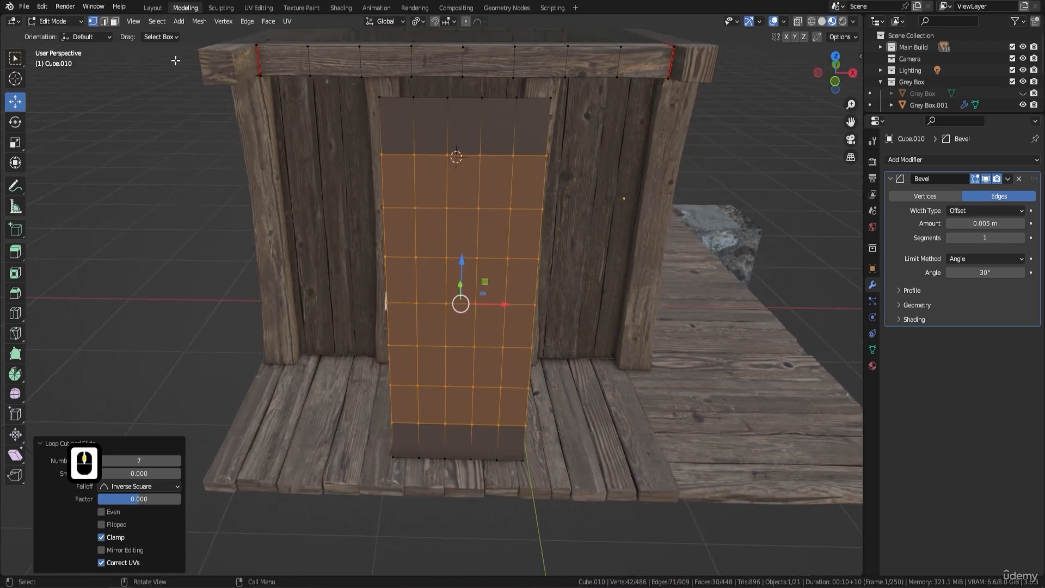
click(105, 21)
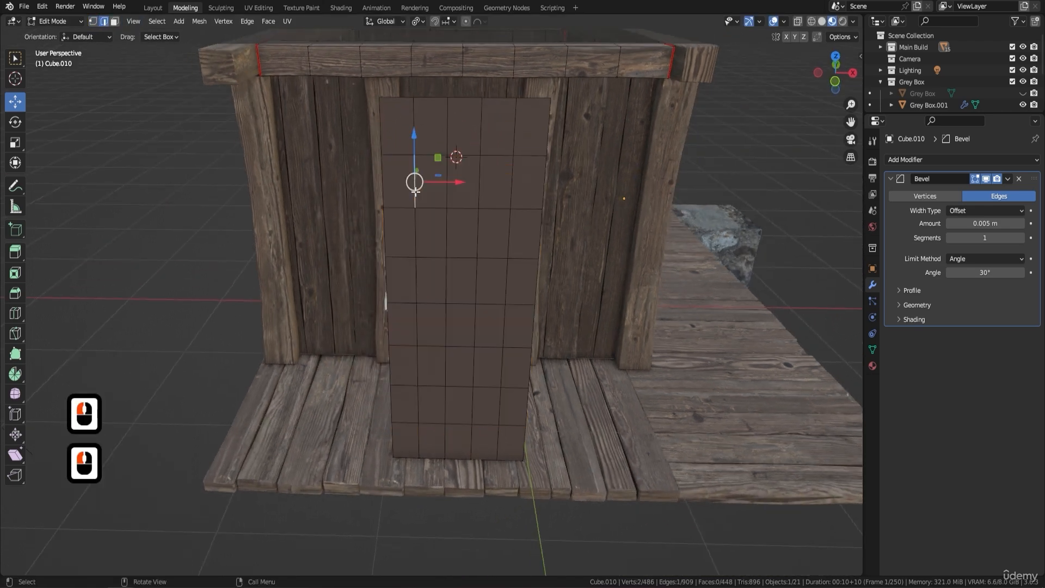
alt+click(415, 191)
alt+shift+click(416, 192)
alt+click(415, 191)
alt+shift+click(448, 186)
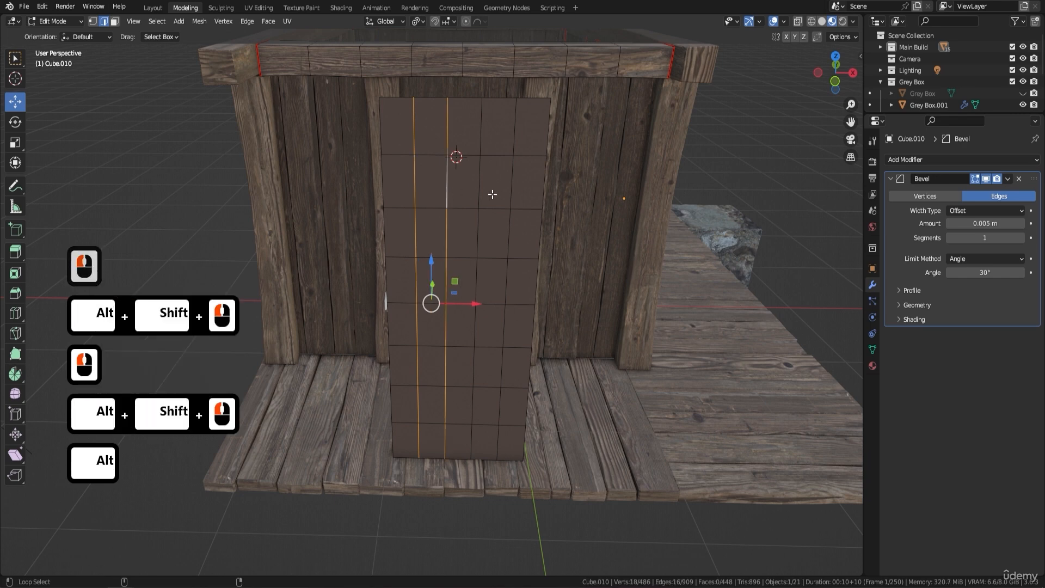
alt+shift+click(492, 193)
alt+shift+click(513, 180)
right_click(552, 210)
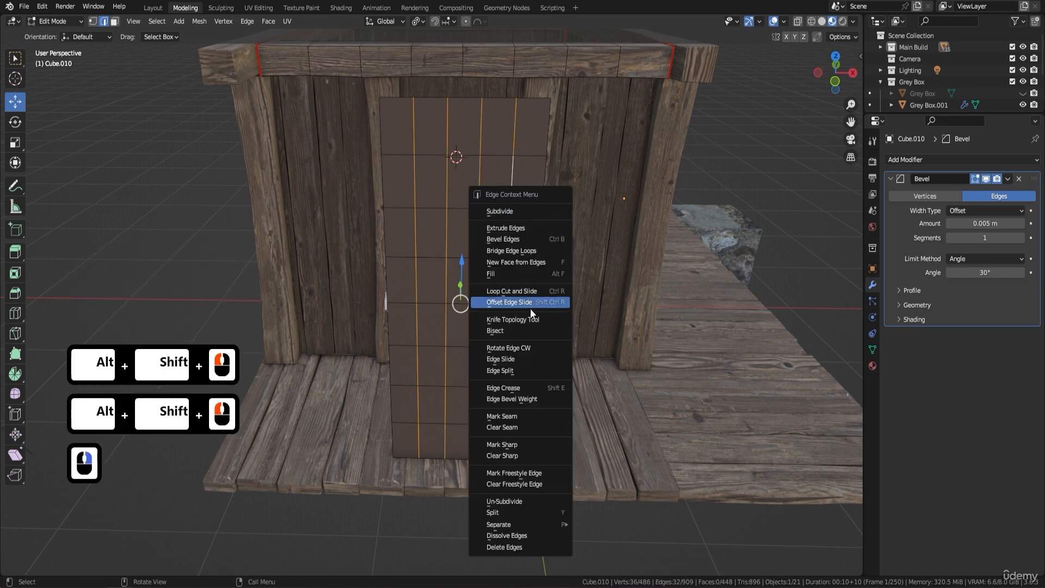
click(524, 412)
Select the first, third and fifth seam-bounded strips in Face select mode and split them from the panel.
middle_drag(548, 343, 401, 240)
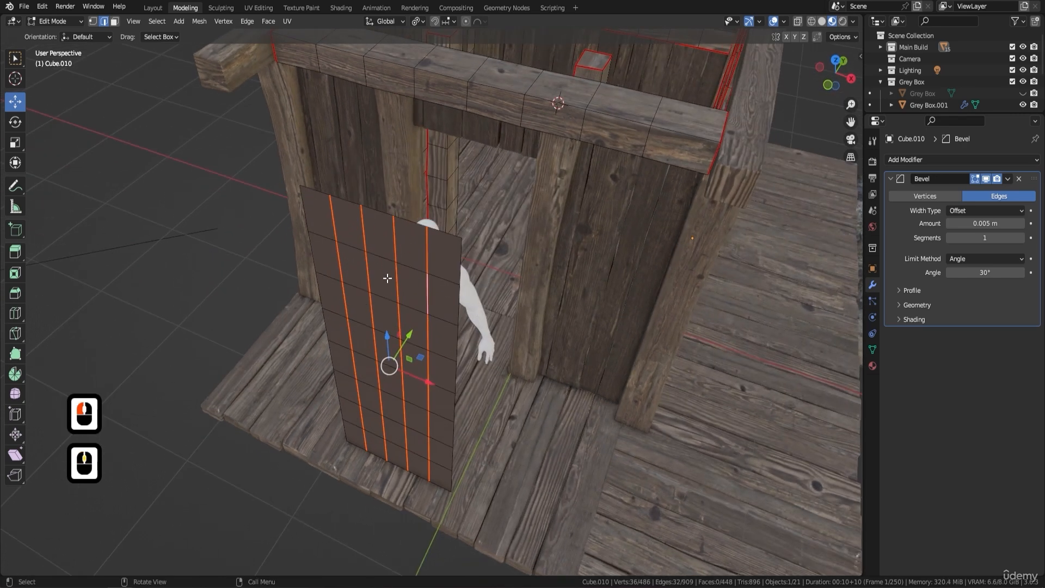
click(114, 22)
click(326, 233)
key(l)
key(l)
key(l)
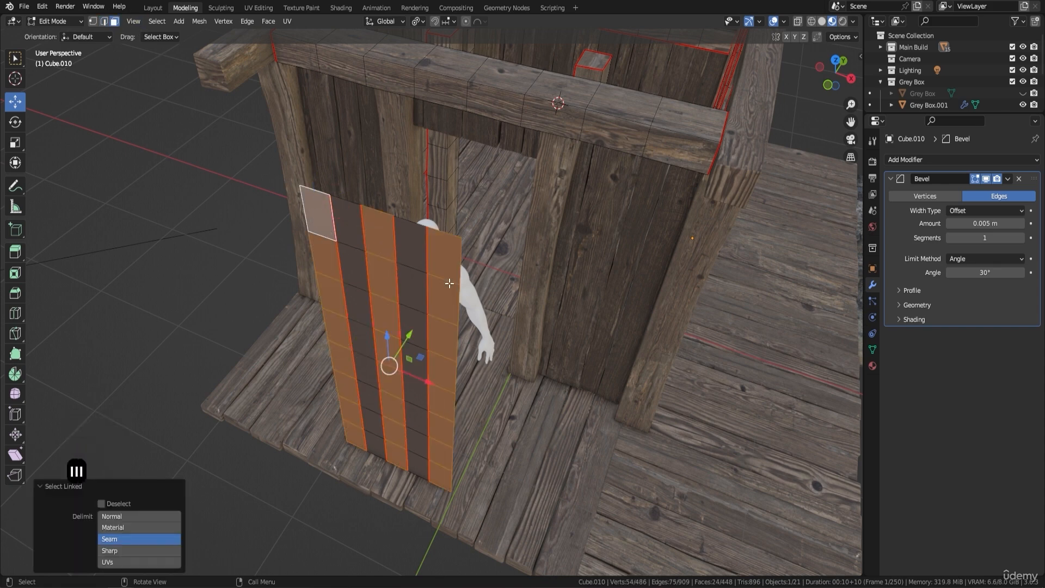
key(y)
Duplicate the second and fourth strips and move the copies about -0.14 m along Y, in front of the panel.
middle_drag(450, 283, 498, 205)
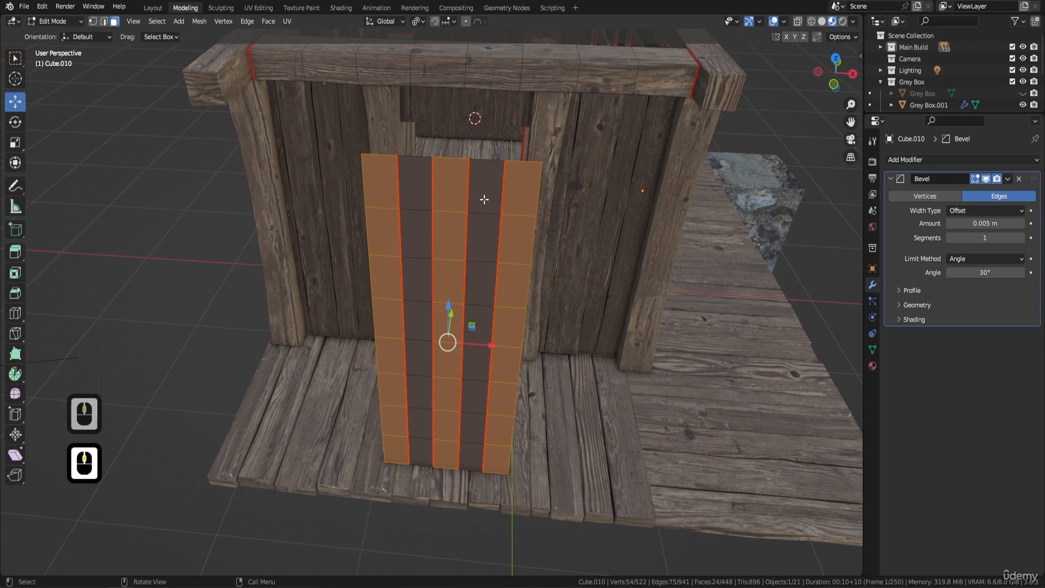
click(422, 213)
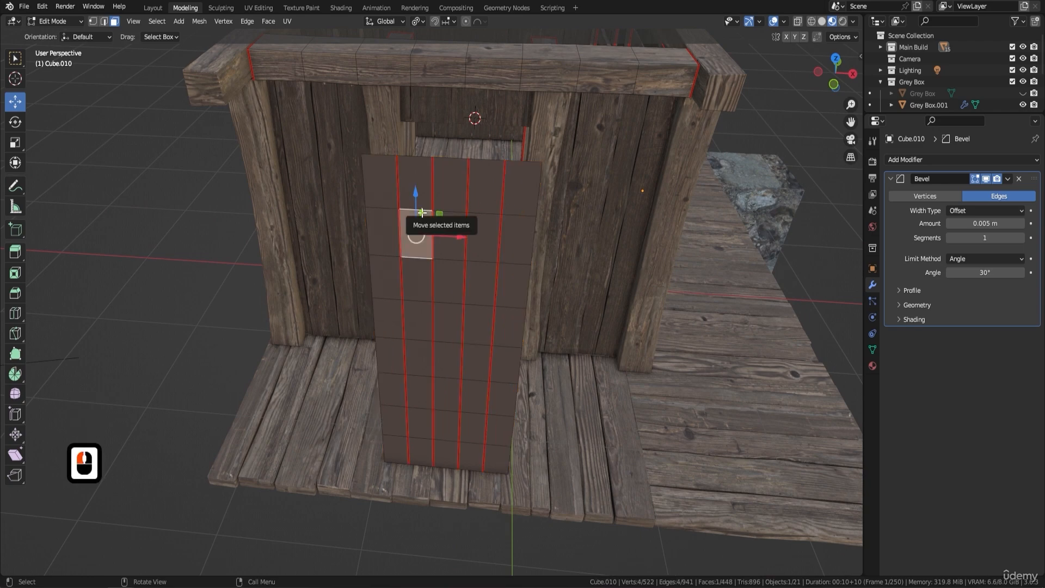
key(ctrl+l)
middle_drag(517, 222, 476, 206)
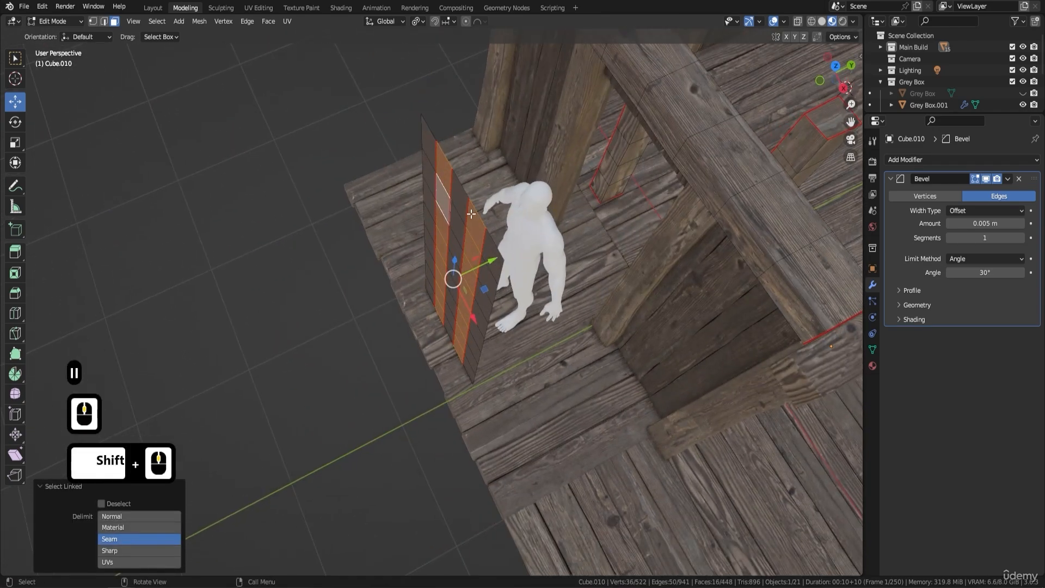
key(shift+d)
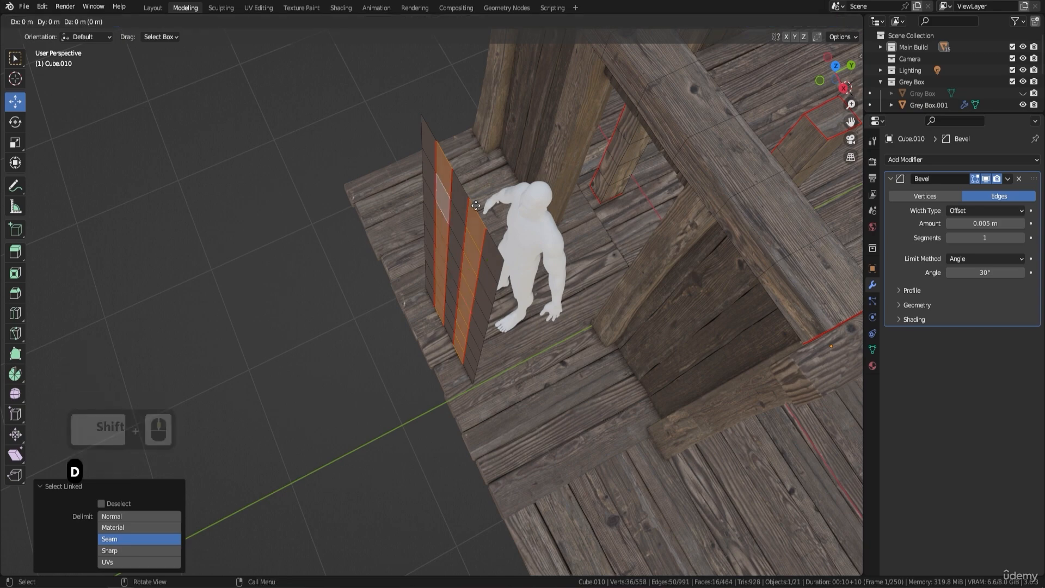
key(Return)
drag(493, 260, 475, 270)
middle_drag(474, 270, 587, 229)
Switch the viewport to Solid shading, separate the two duplicated strips into their own object and return to Object Mode.
click(822, 21)
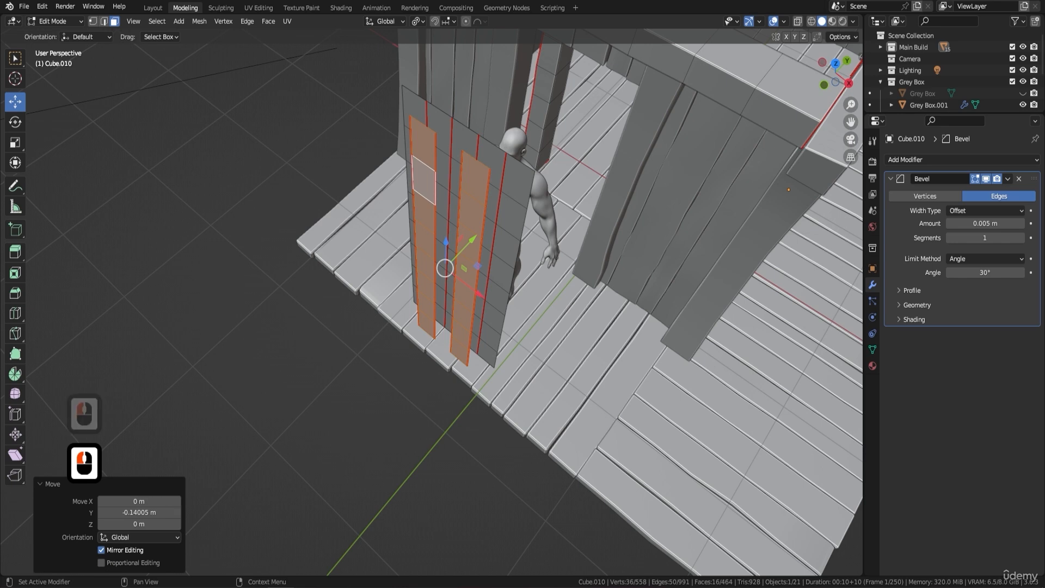
middle_drag(445, 296, 479, 261)
scroll(479, 265, up, 2)
key(1)
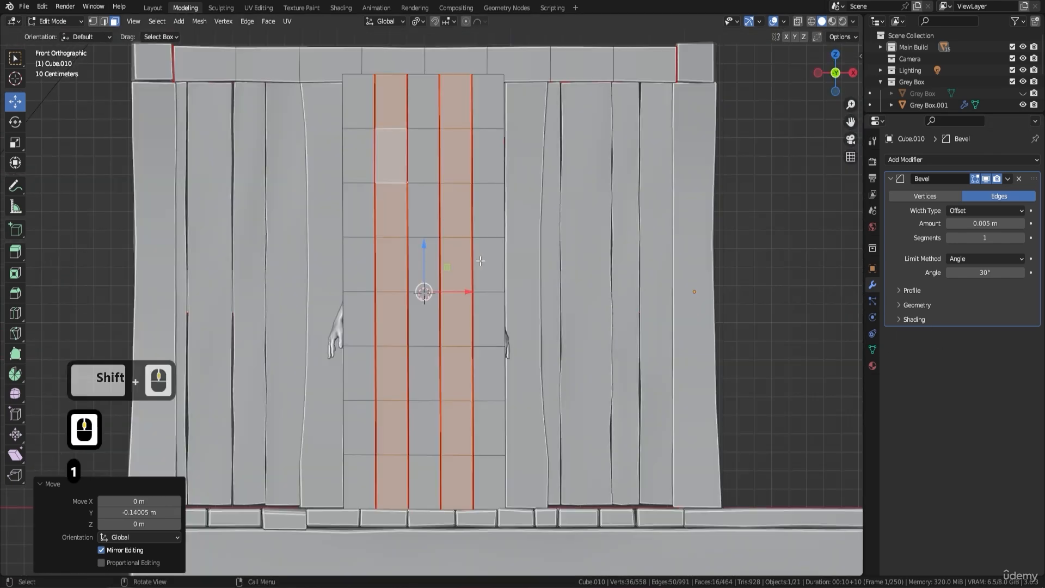
scroll(446, 148, up, 4)
shift+middle_drag(435, 88, 462, 248)
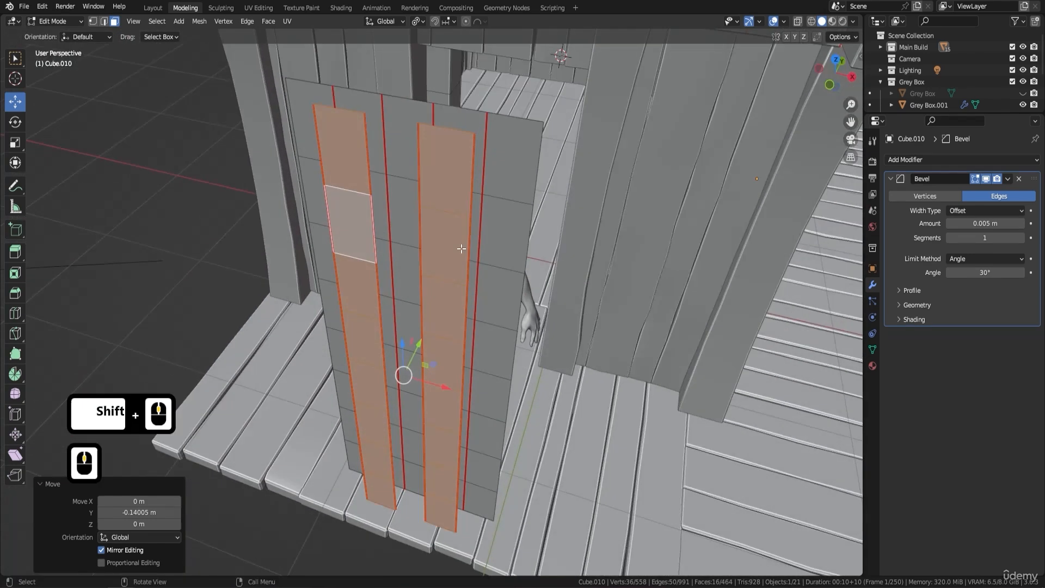
key(p)
click(442, 148)
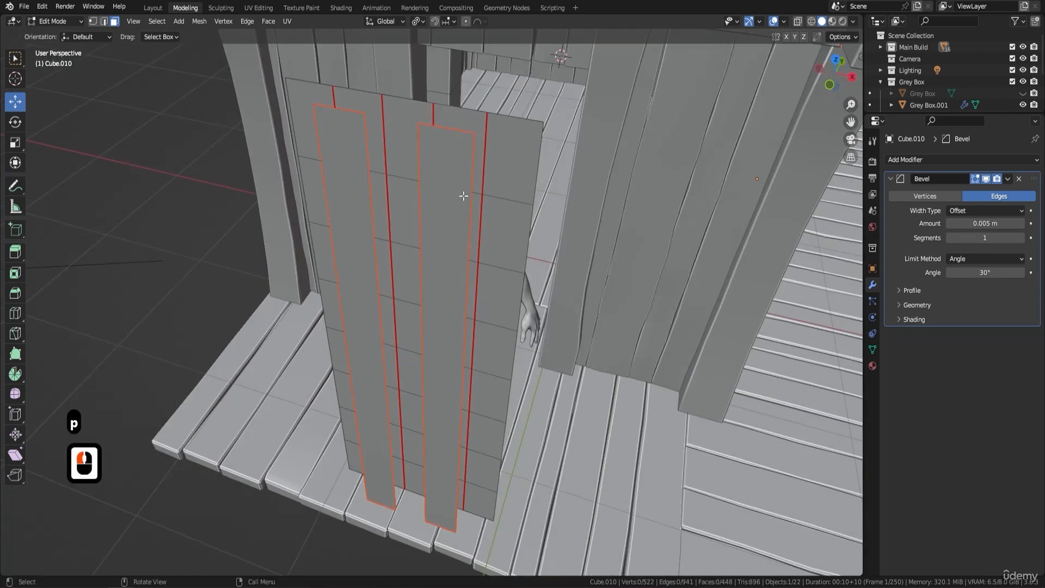
key(Tab)
Apply all transforms to the separated strips object and set its origin to geometry.
click(451, 153)
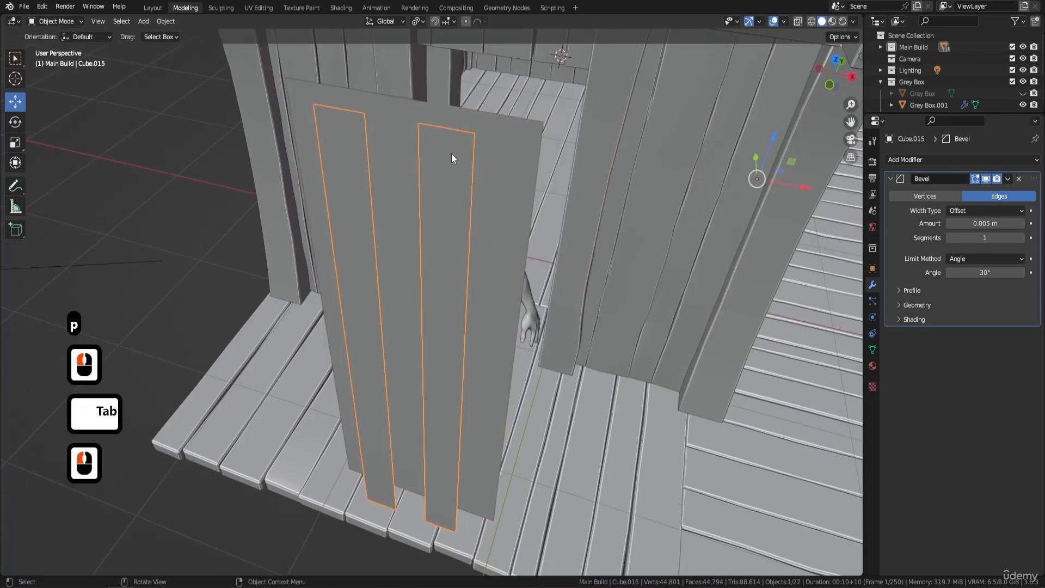
key(ctrl+a)
click(476, 170)
right_click(476, 170)
mouse_move(478, 211)
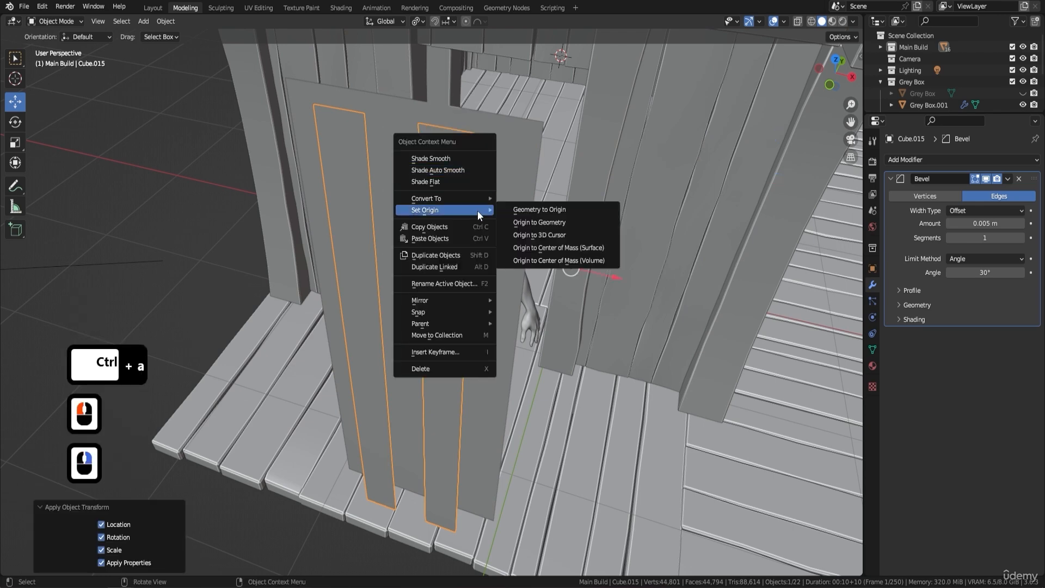
click(574, 221)
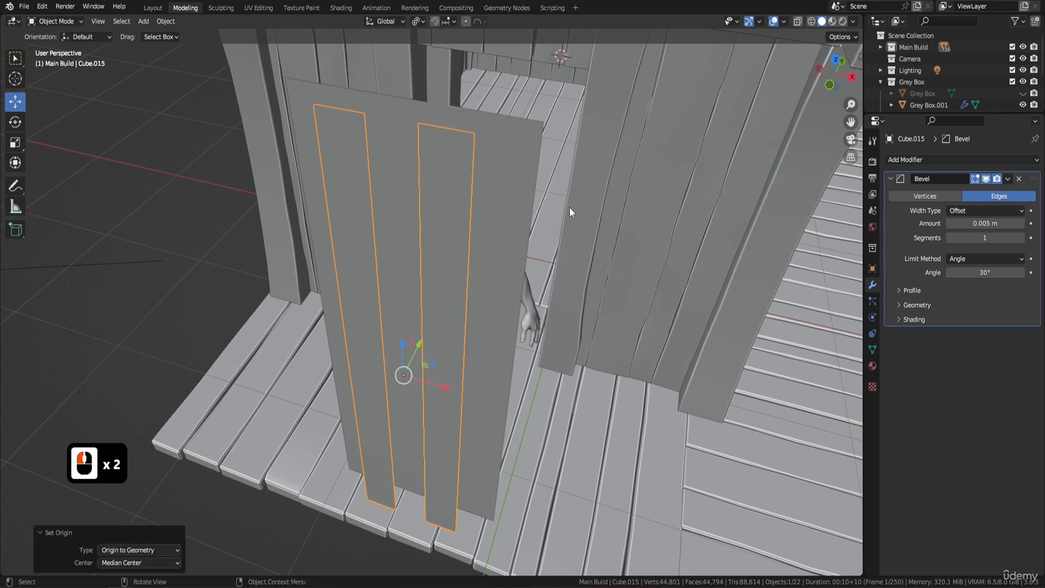
Frame the two separated strips in the front orthographic view.
key(1)
shift+middle_drag(484, 166, 490, 181)
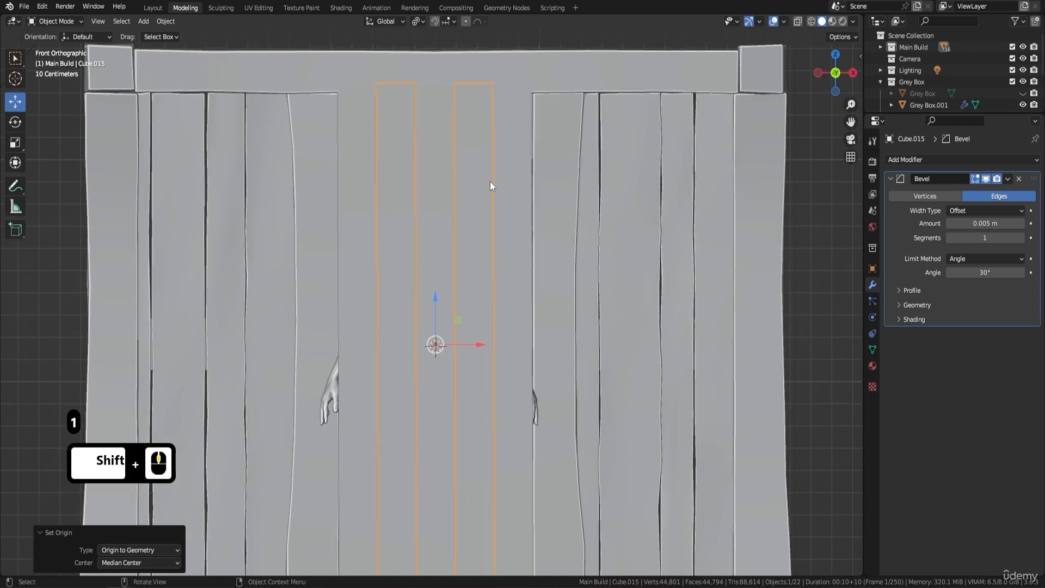
scroll(461, 150, down, 1)
shift+middle_drag(416, 151, 431, 91)
shift+middle_drag(455, 126, 456, 177)
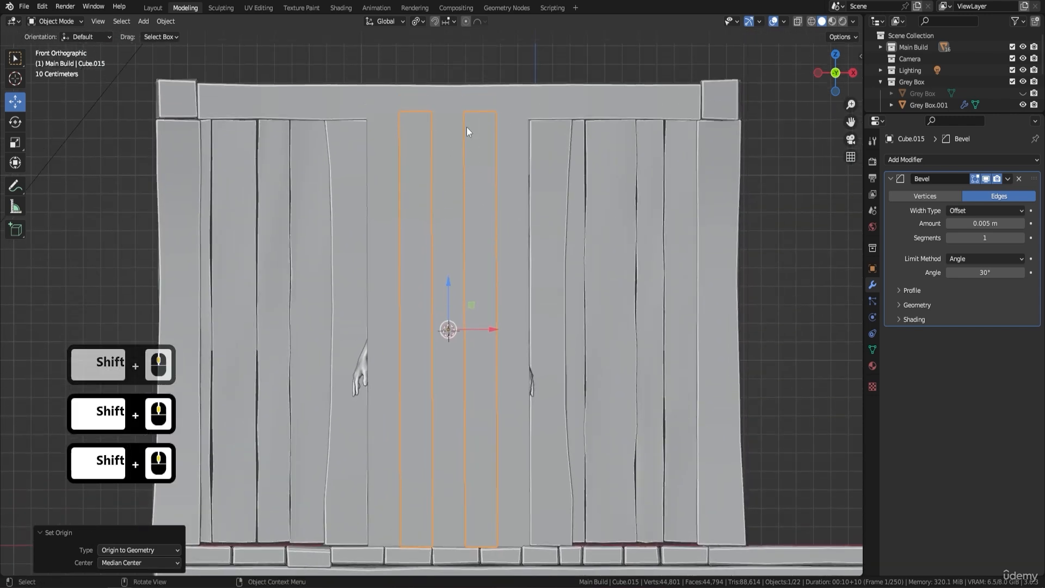